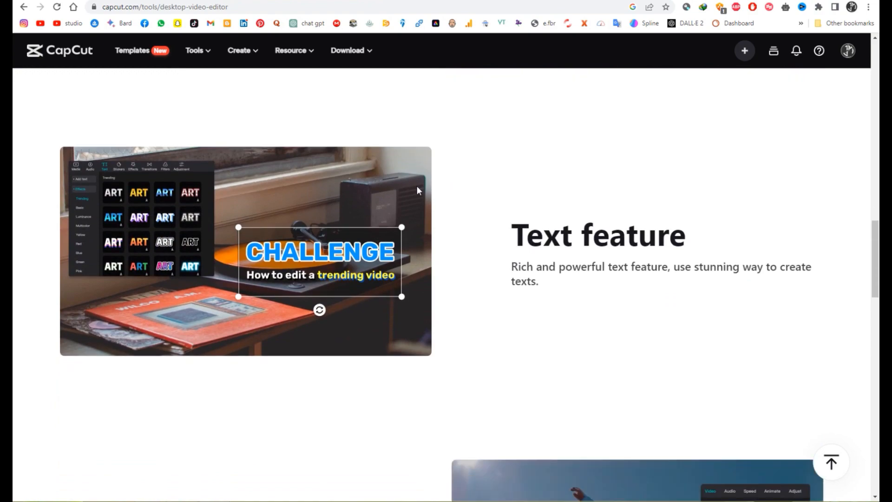
Look over the CapCut desktop editor page and start downloading the Windows installer.
scroll(416, 190, down, 5)
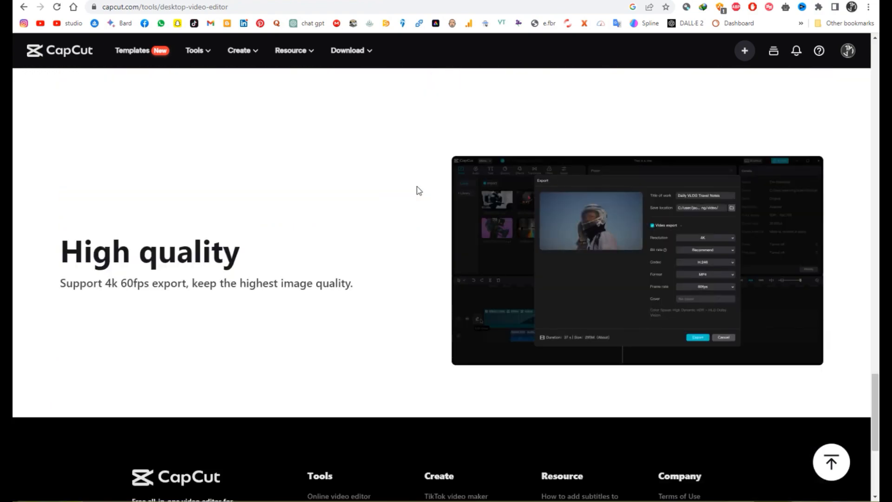
scroll(347, 216, up, 20)
scroll(349, 212, up, 3)
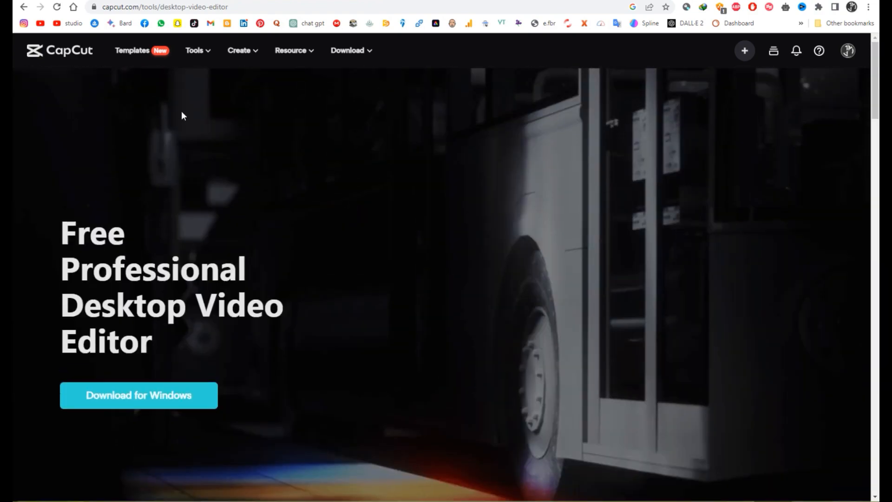
mouse_move(201, 52)
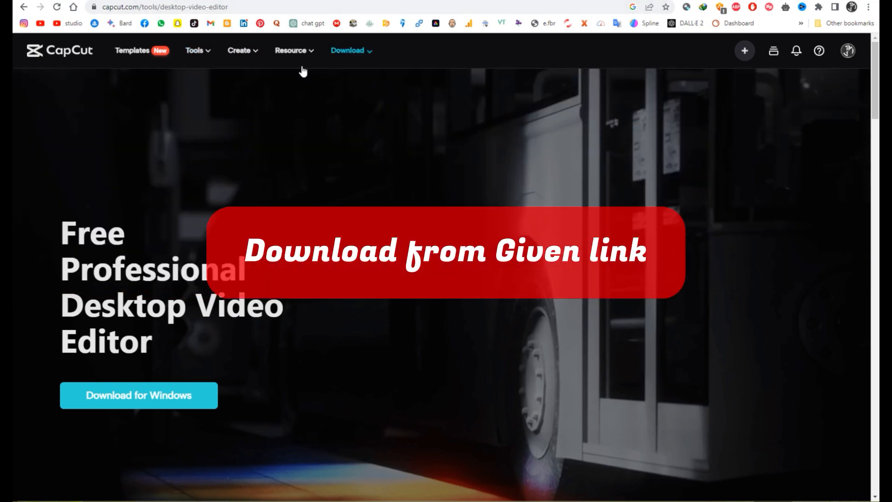
mouse_move(307, 52)
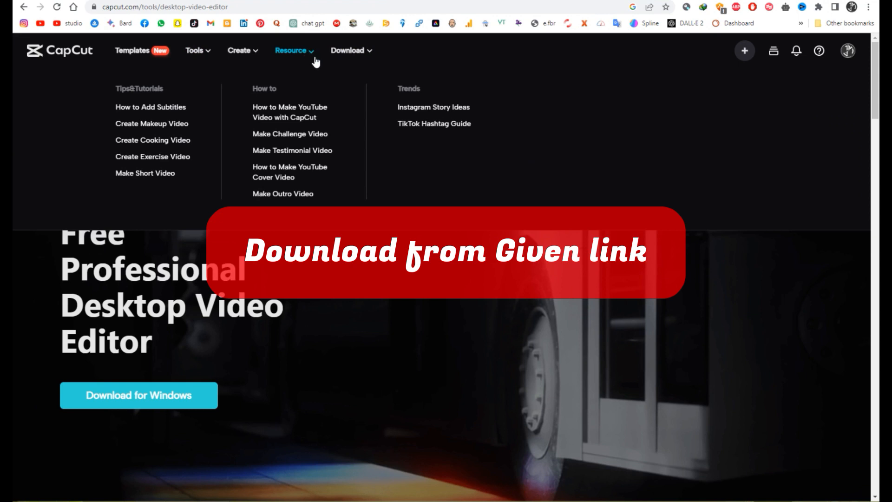
mouse_move(339, 54)
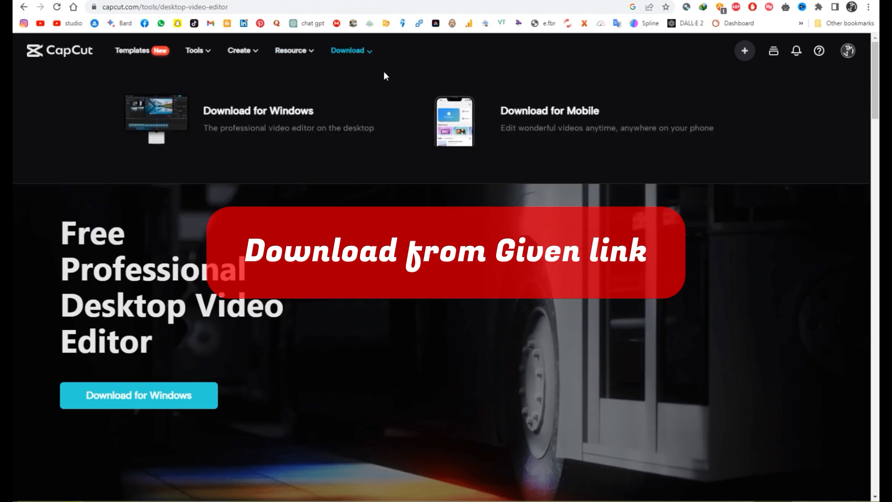
click(275, 117)
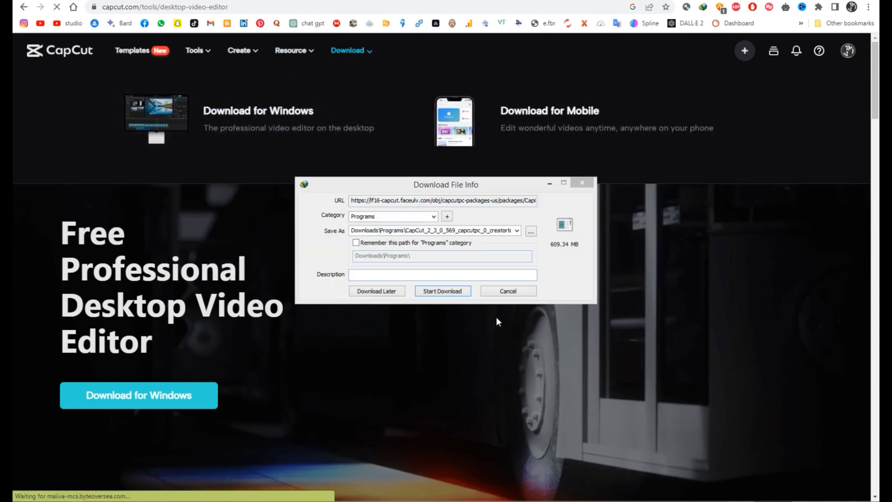
click(441, 291)
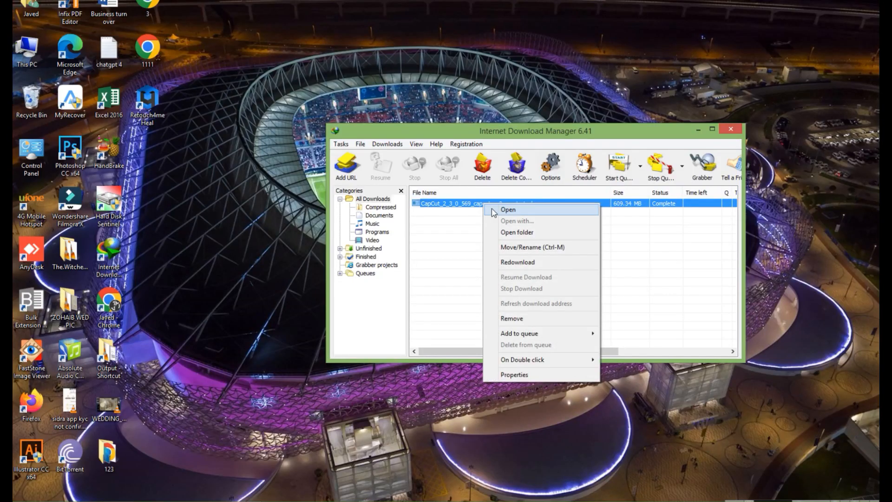
Open the downloaded CapCut installer, accept the licence agreement, install the program and launch it.
click(494, 208)
click(363, 236)
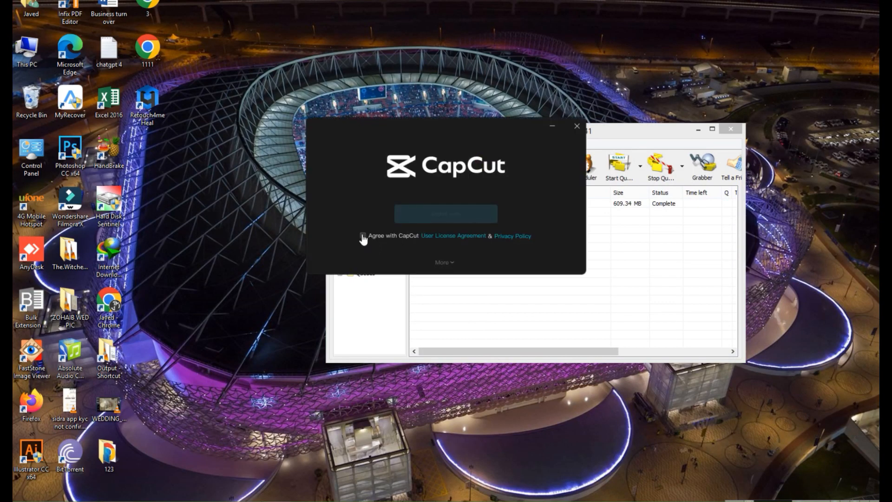
click(457, 213)
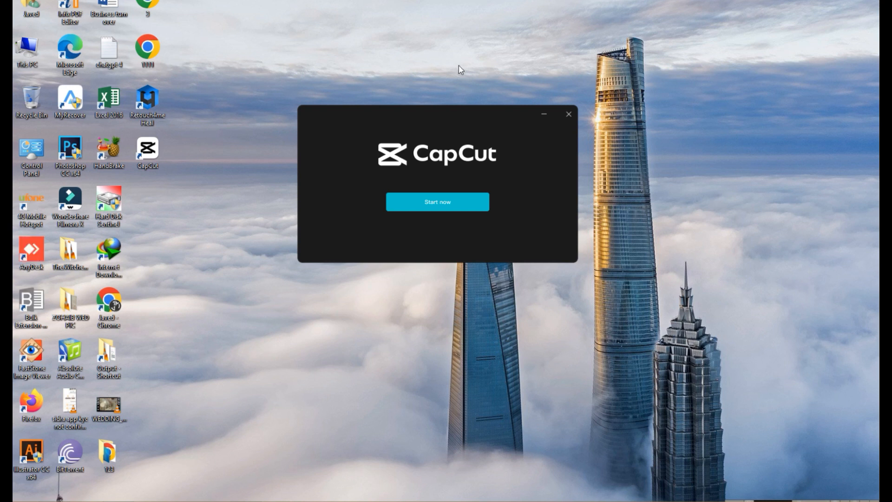
click(447, 199)
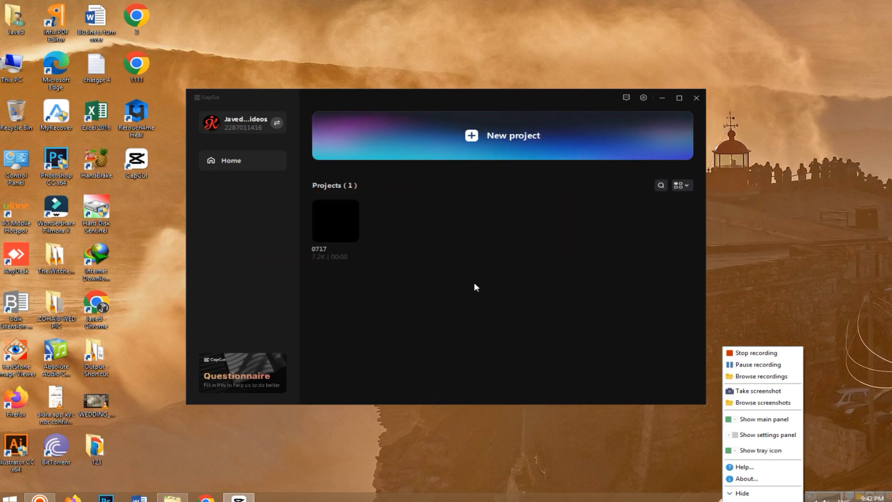
Hide the screen recorder's pop-up menu, maximize the CapCut home window and create a new project.
click(734, 322)
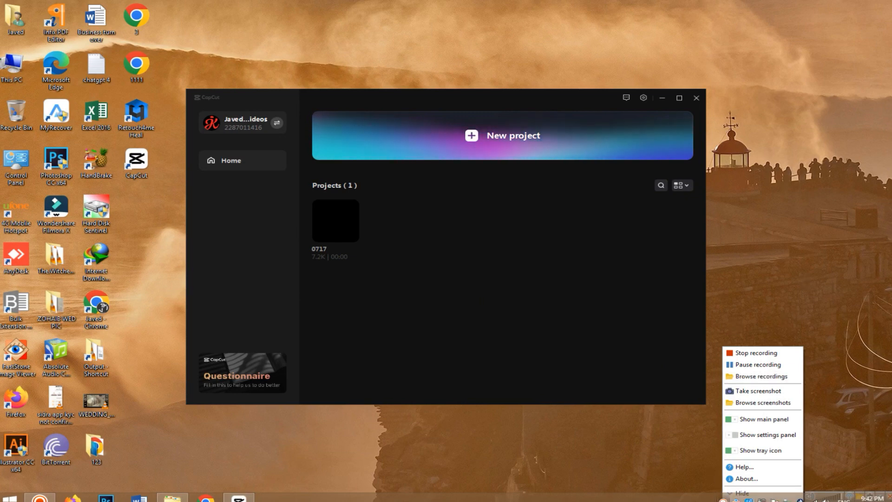
click(727, 492)
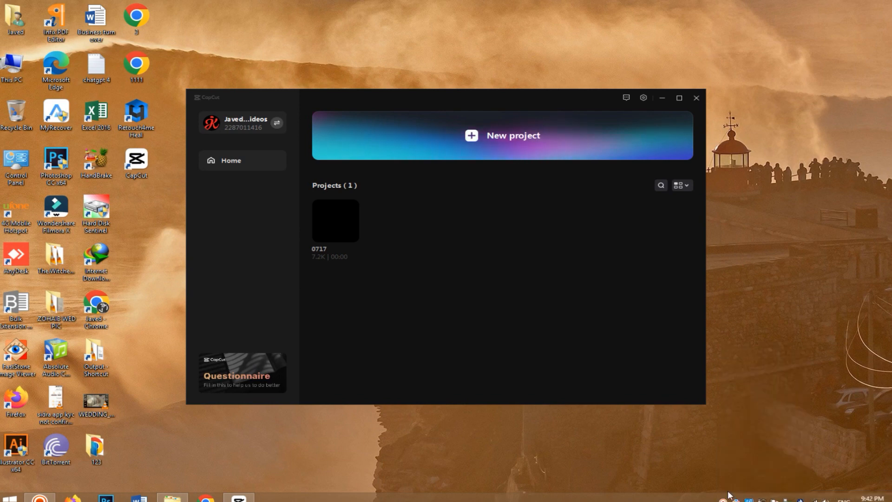
click(678, 99)
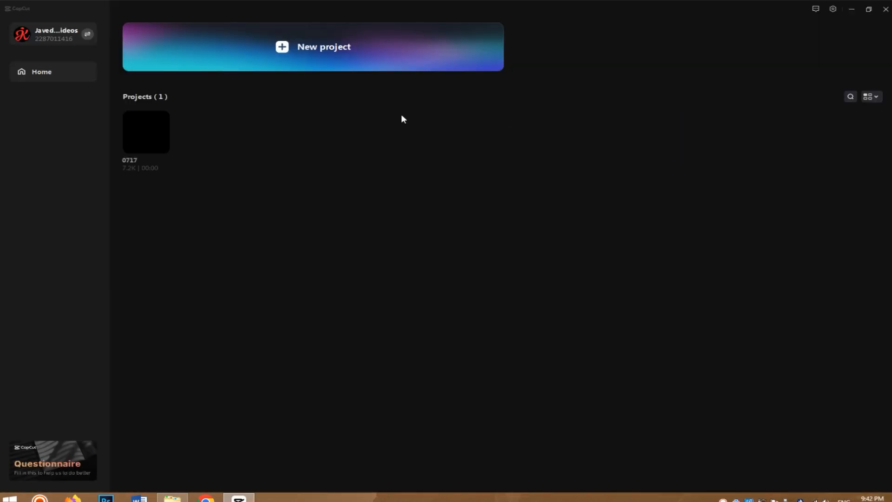
click(313, 49)
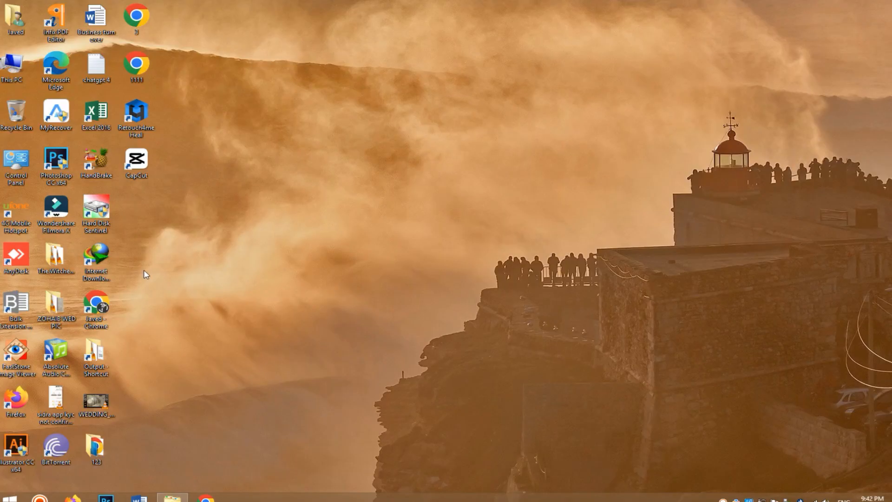
right_click(203, 154)
click(222, 184)
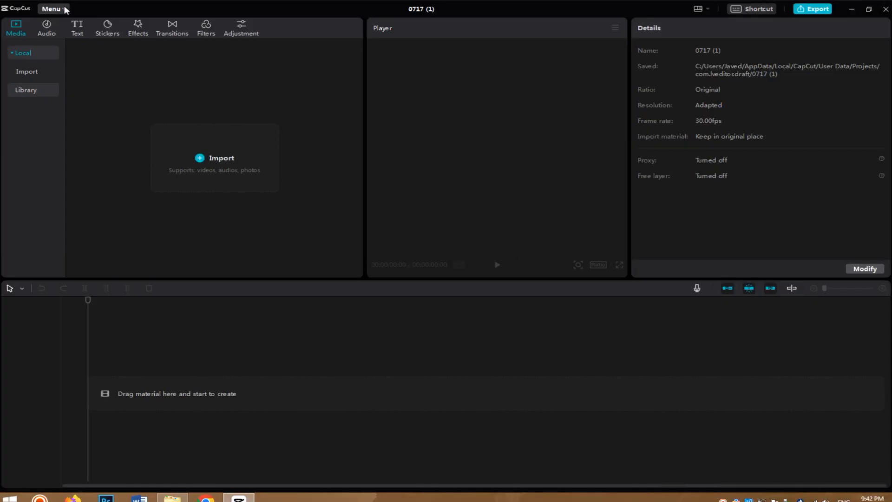
Look through the main menu commands, return to the home page and create another new project.
click(65, 10)
mouse_move(57, 21)
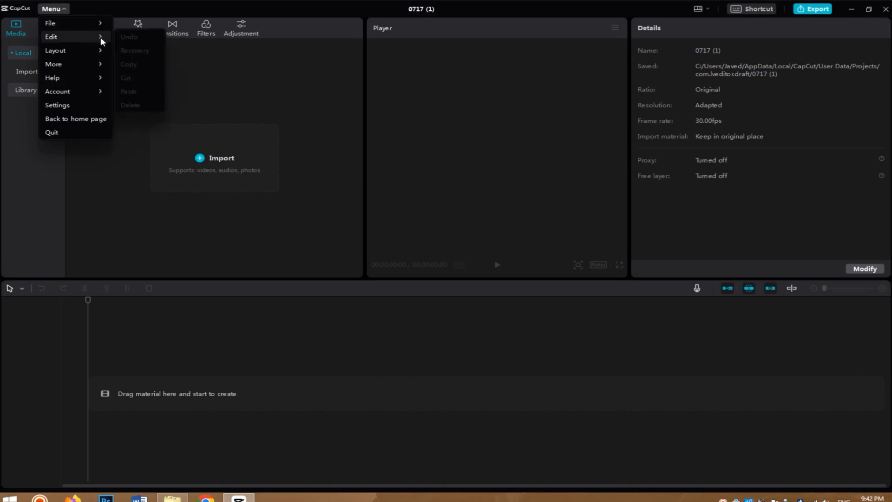
mouse_move(93, 52)
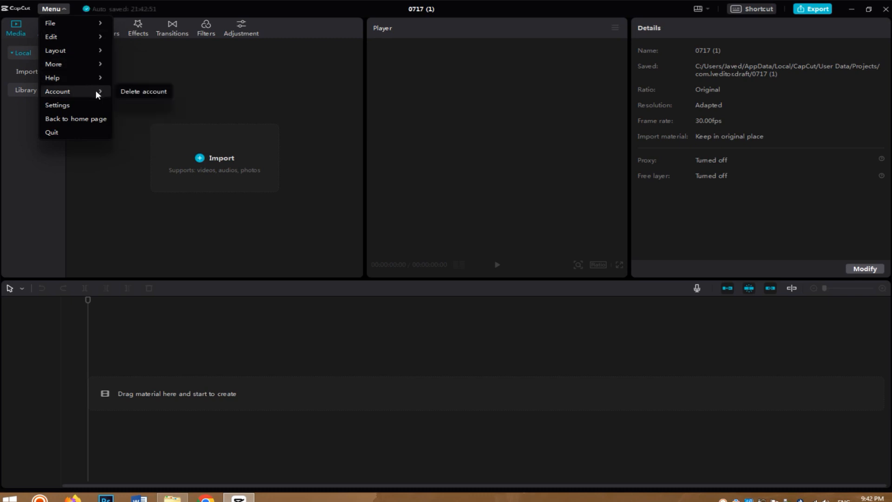
click(73, 120)
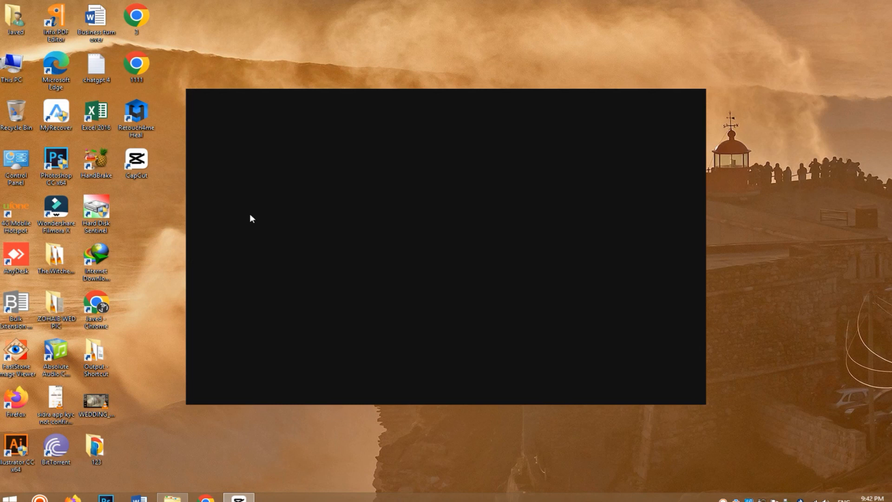
click(482, 139)
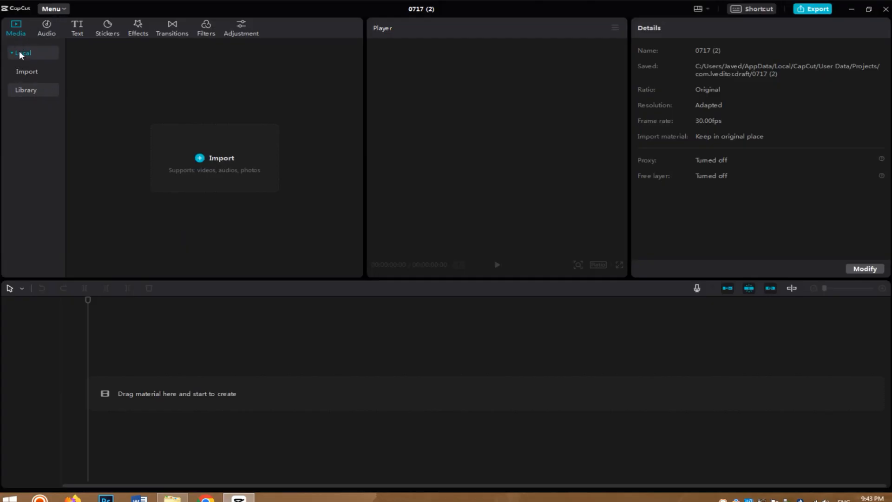
Import the video clip from New folder inside the Recordings folder into the project's local media.
click(210, 159)
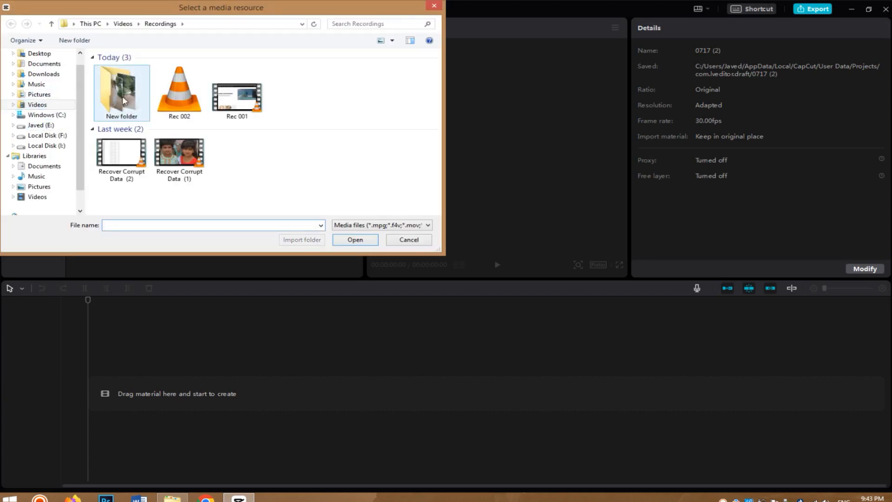
double_click(123, 99)
double_click(234, 135)
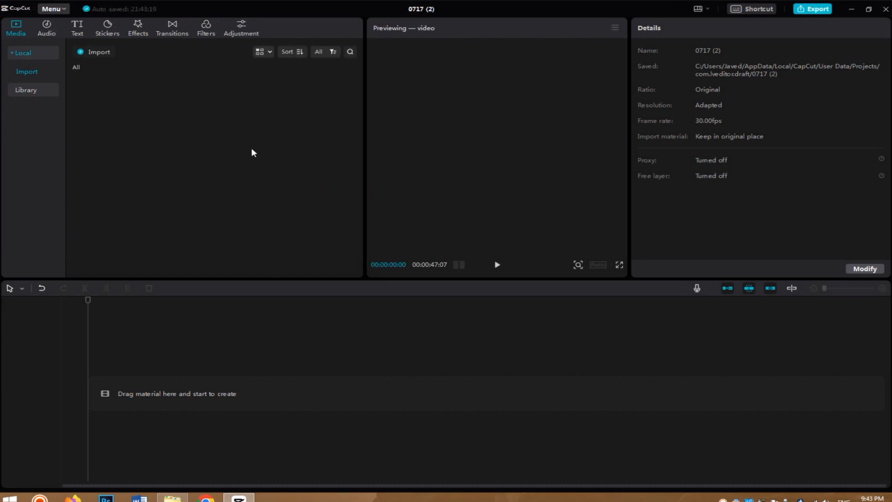
click(155, 150)
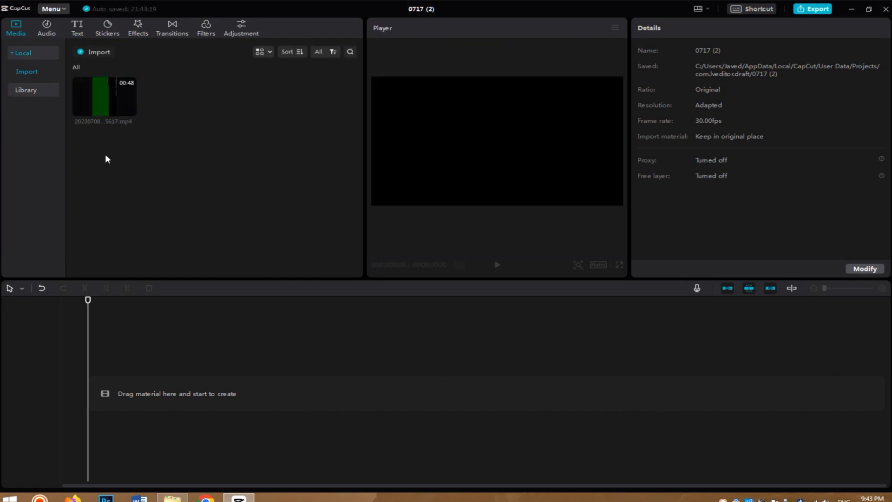
click(267, 50)
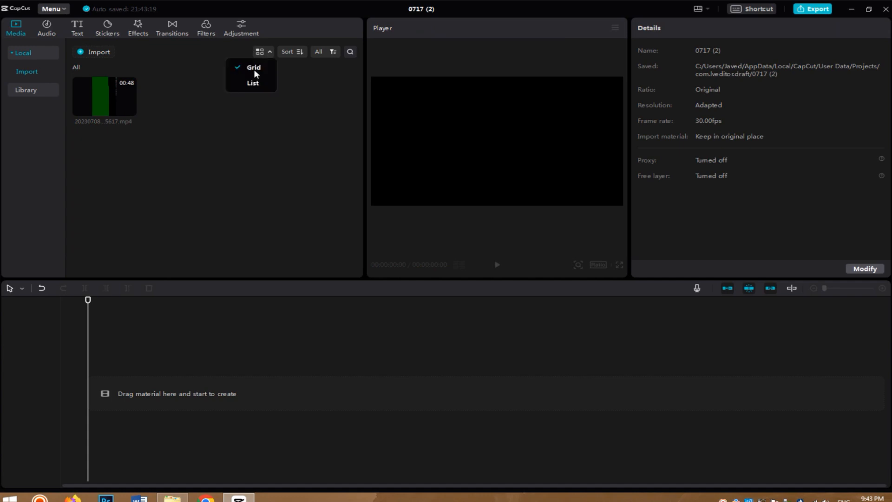
click(208, 149)
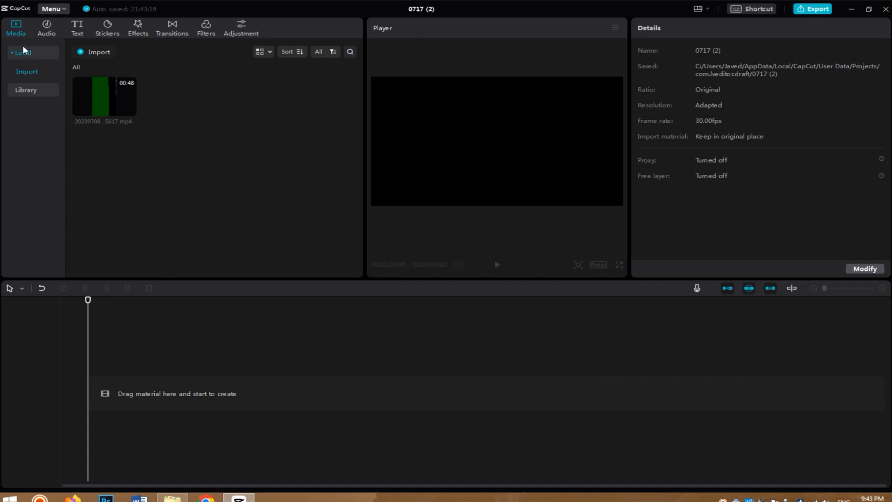
Browse the stock media library and preview the THIS IS MY VLOG, STYLE and VLOG cut-out text clips.
click(24, 90)
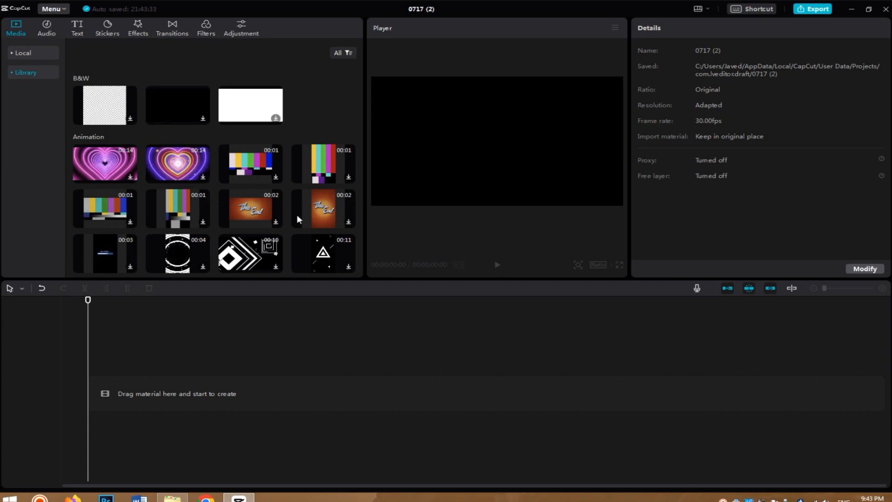
scroll(263, 202, down, 1)
scroll(261, 205, down, 3)
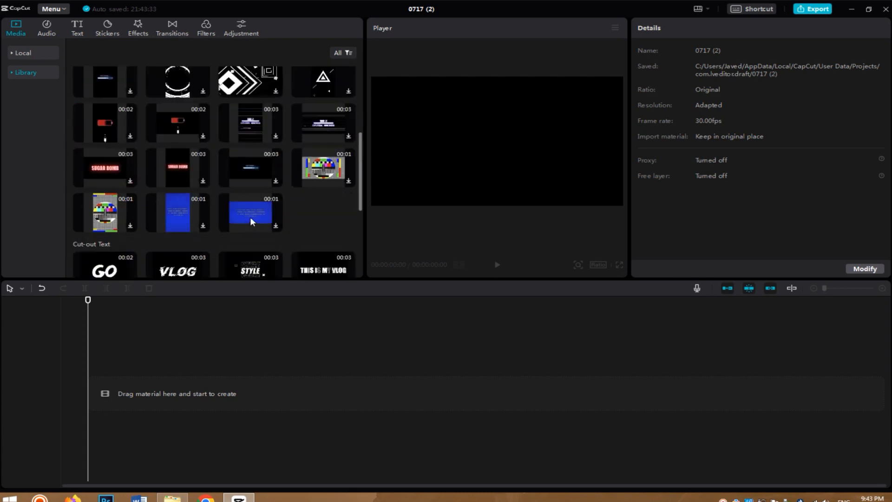
scroll(251, 214, down, 3)
click(327, 183)
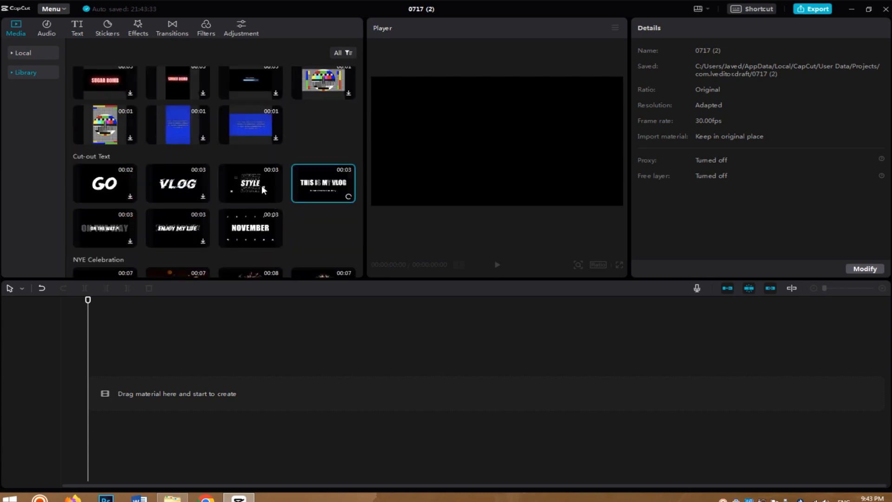
click(260, 189)
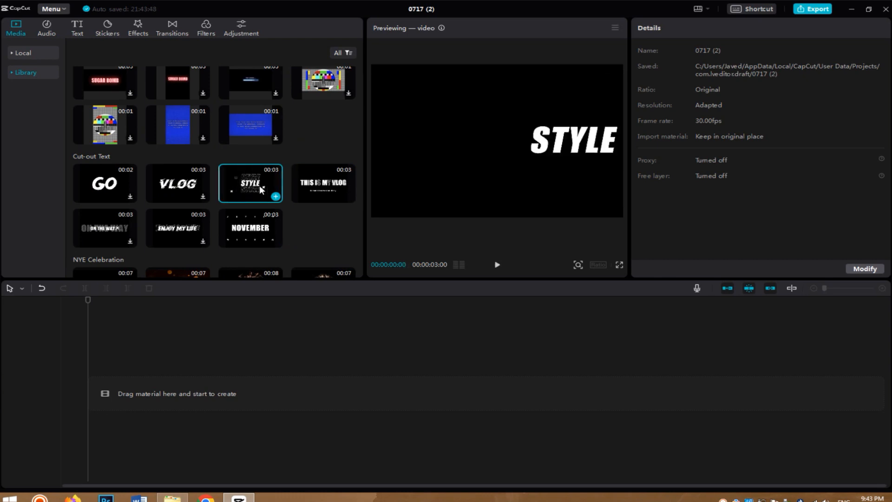
click(165, 191)
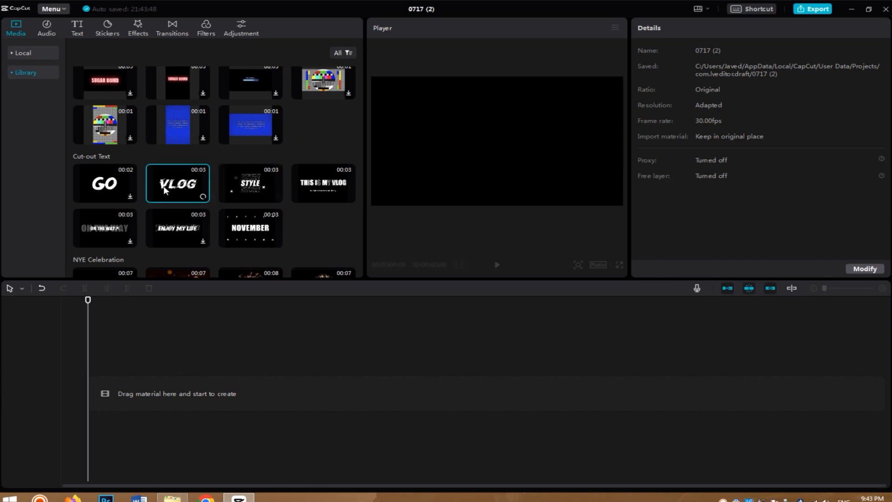
scroll(164, 188, down, 1)
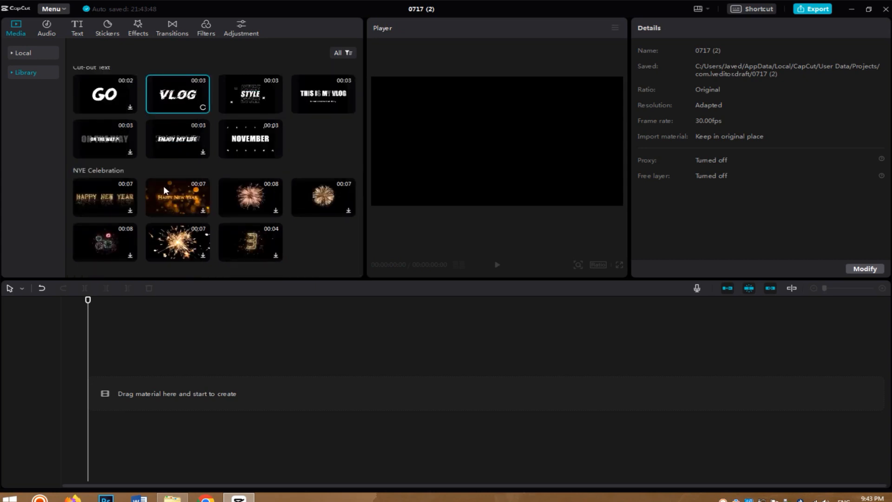
Place the STYLE cut-out text clip at the start of the timeline and play it back.
scroll(164, 186, up, 1)
mouse_move(244, 183)
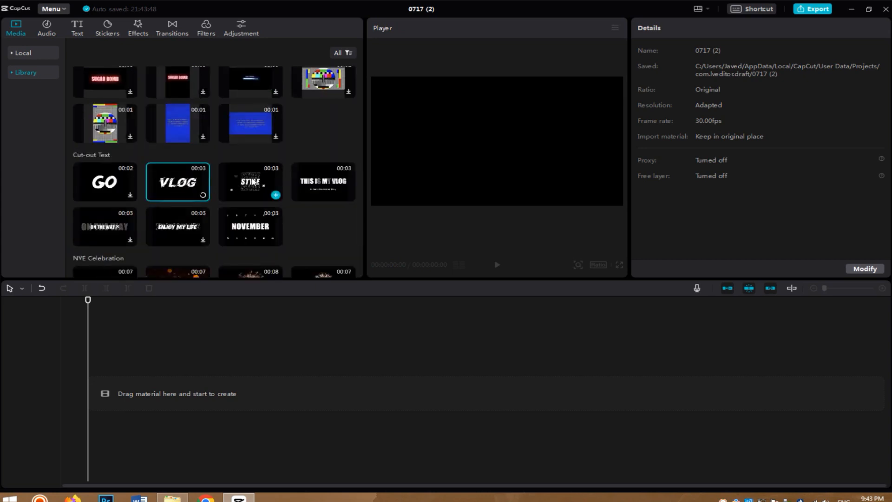
drag(244, 183, 198, 286)
drag(94, 396, 97, 397)
click(143, 390)
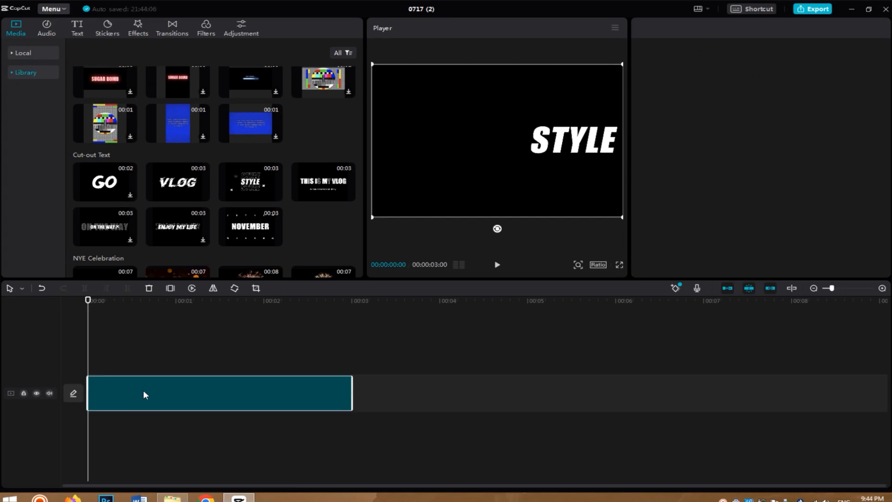
click(497, 264)
click(501, 269)
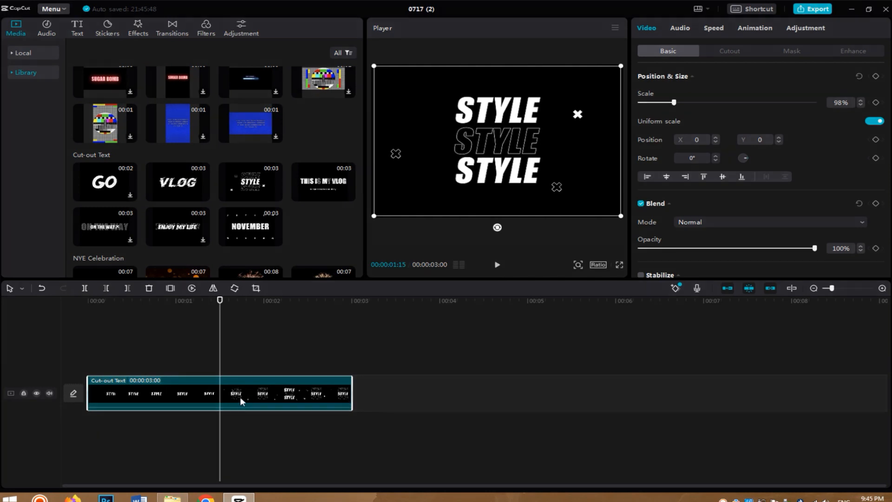
Open the collection of text effects.
click(74, 36)
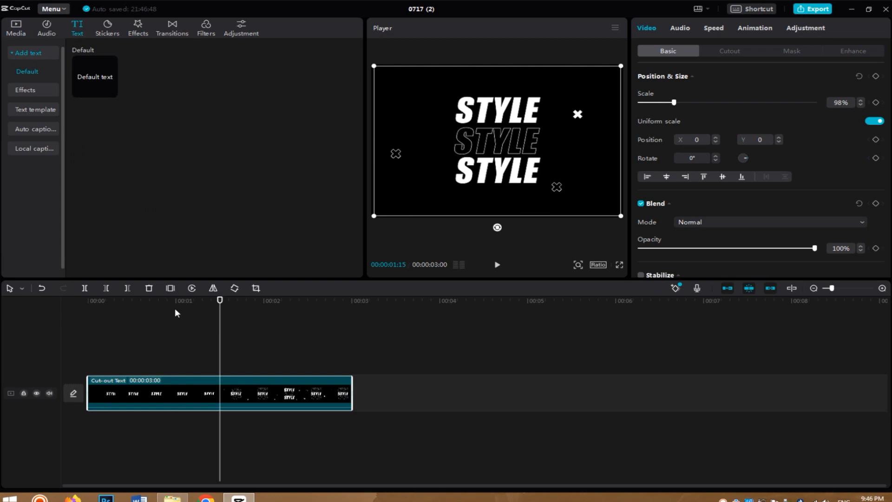
click(37, 89)
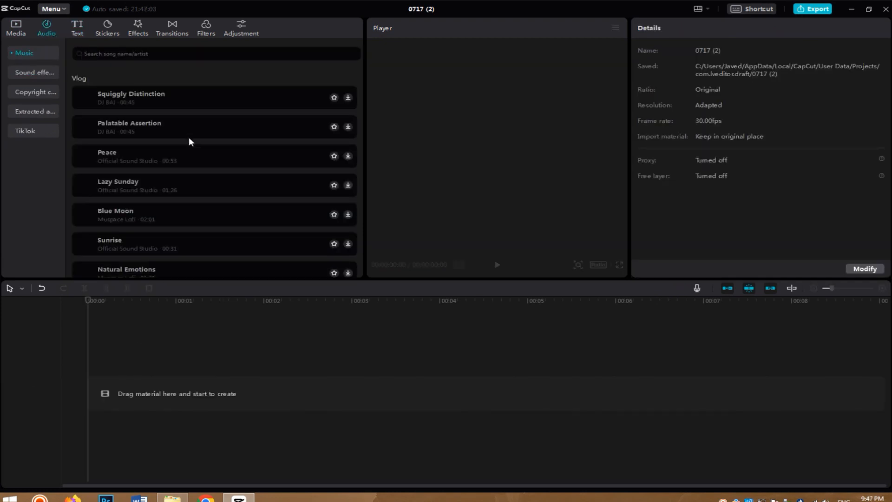
Look through the vlog tracks in the music library.
scroll(189, 137, down, 5)
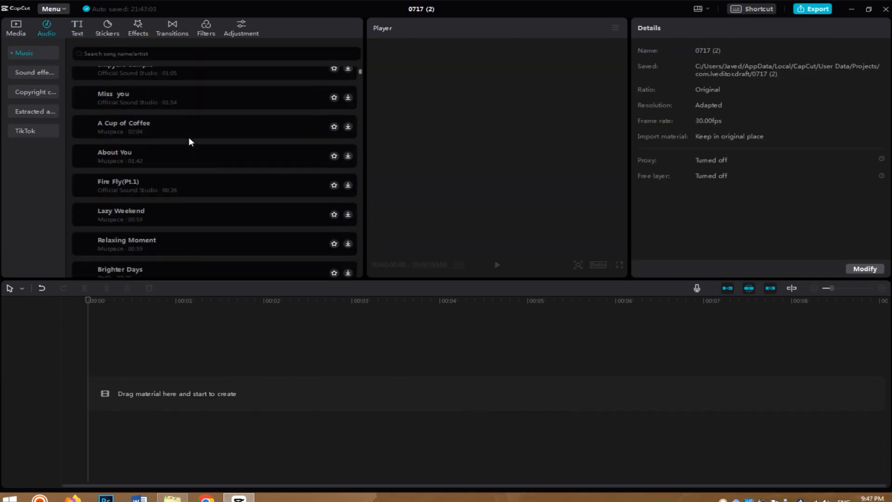
scroll(188, 138, up, 5)
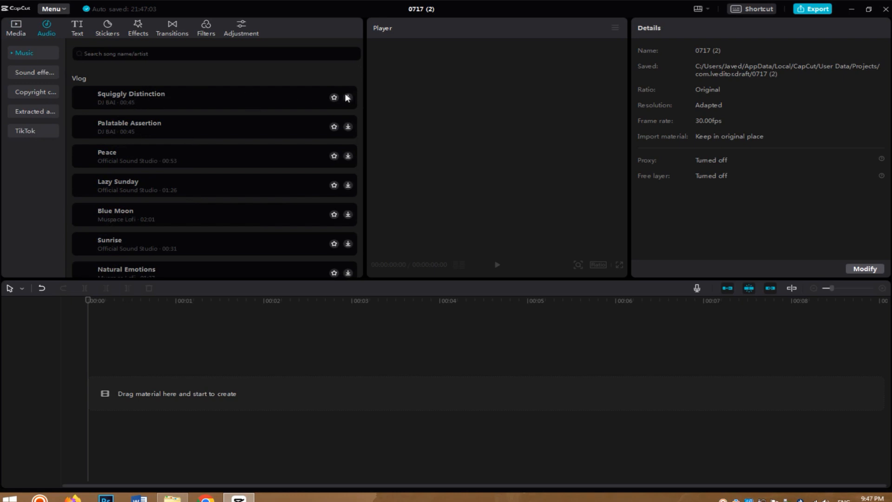
Browse the text effects and place the glowing yellow-green one at the start of the timeline.
click(78, 34)
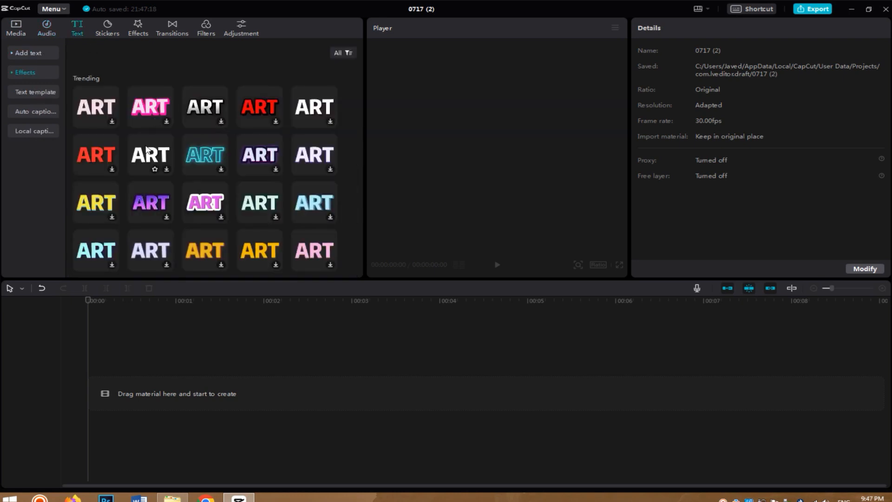
scroll(189, 194, down, 6)
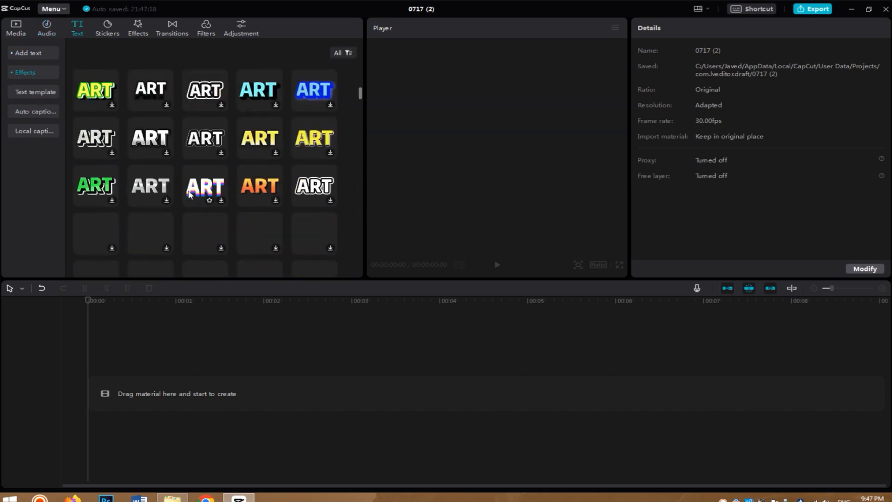
scroll(190, 186, up, 2)
click(260, 91)
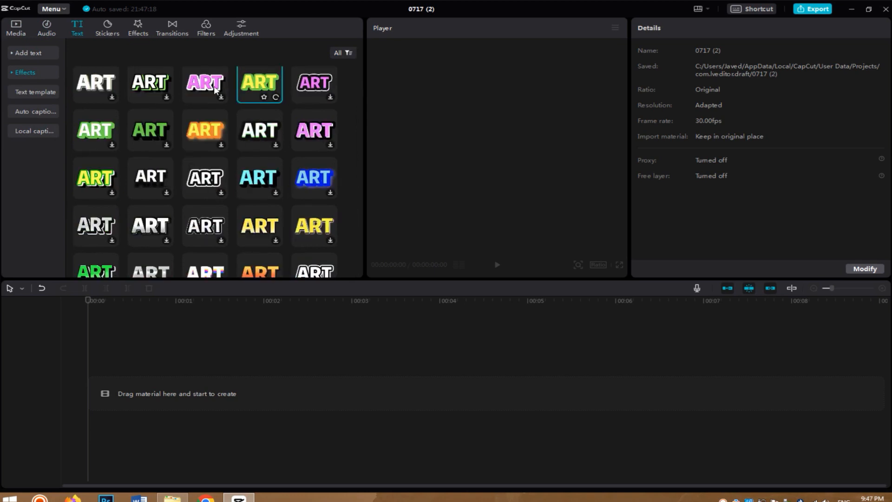
click(211, 89)
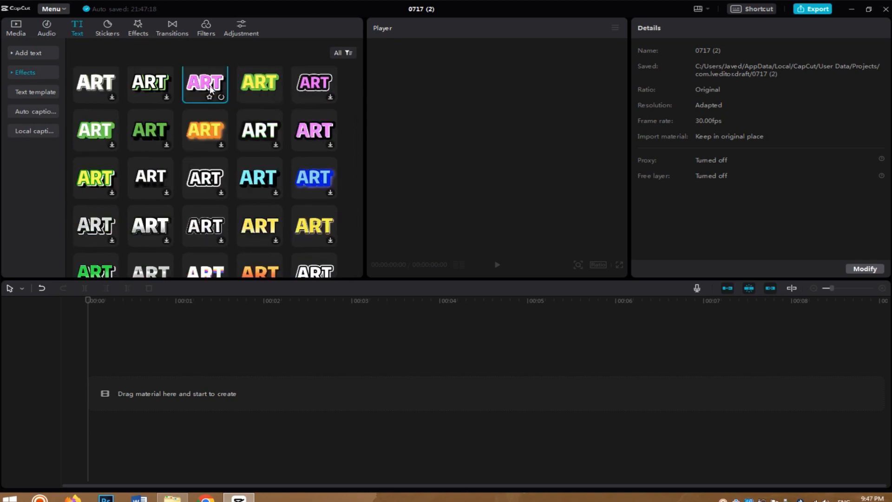
drag(240, 155, 104, 393)
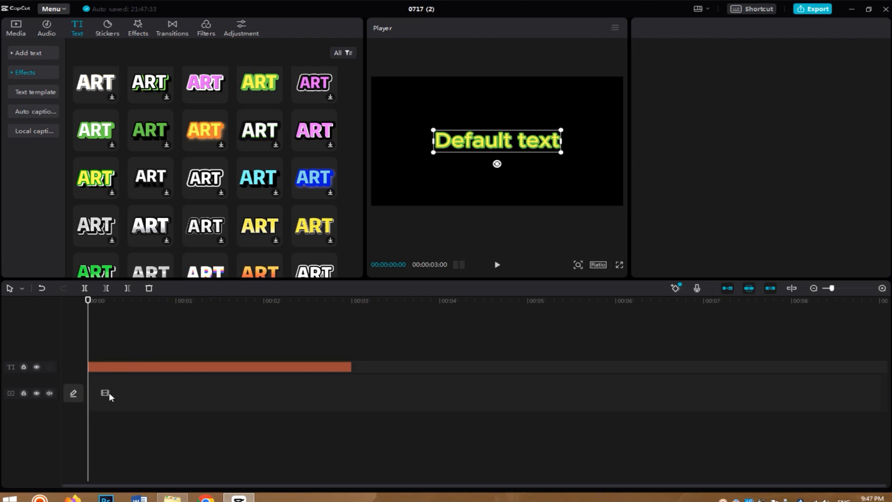
Replace the title's default text with the channel name and play the title back.
click(712, 89)
click(712, 90)
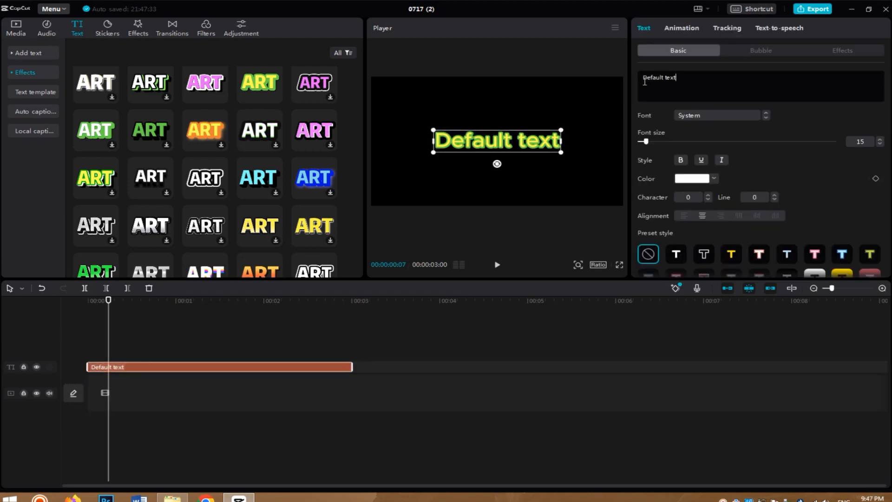
key(ctrl+a)
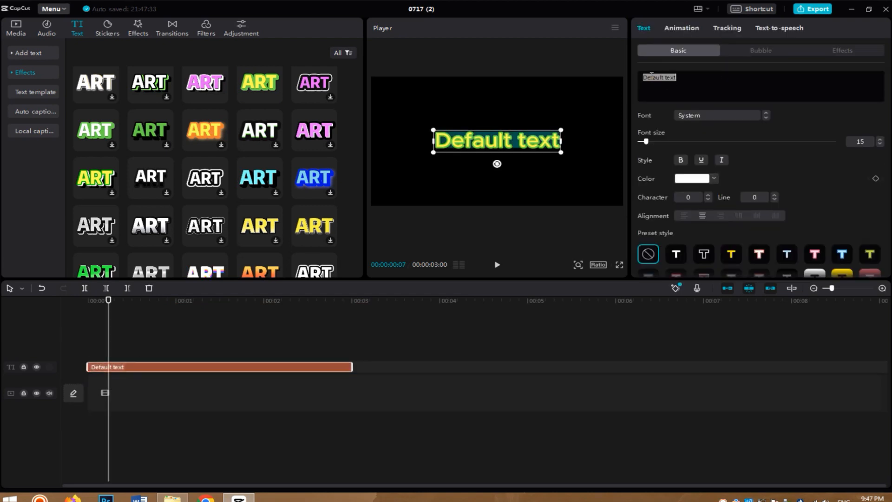
text(Javed Tech Master)
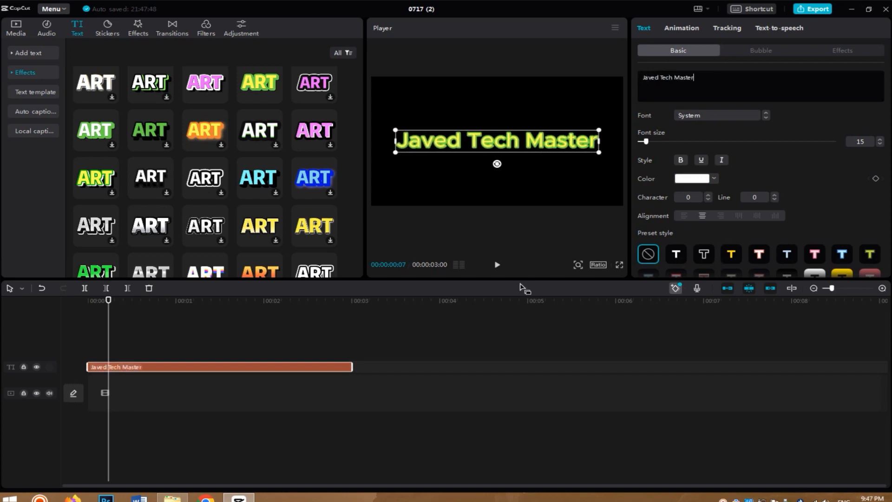
click(496, 265)
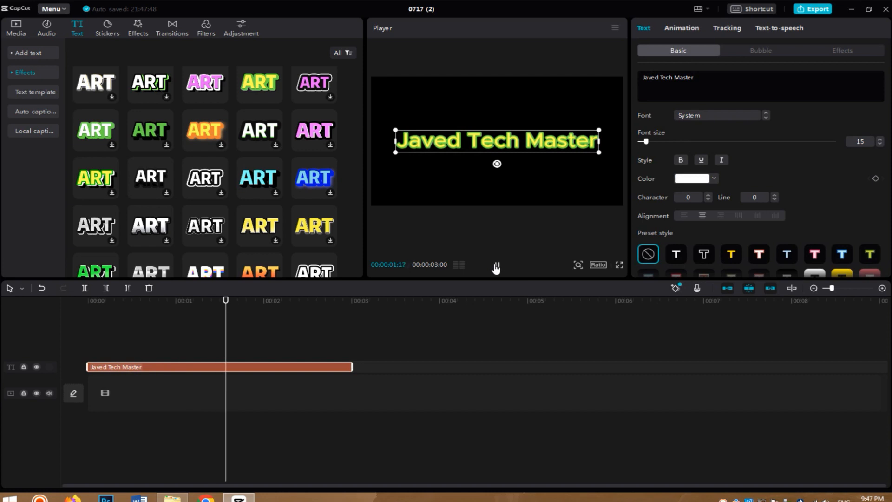
click(497, 266)
Add the WHOA!! text template on a track above the title from the timeline start, and browse further templates.
click(24, 93)
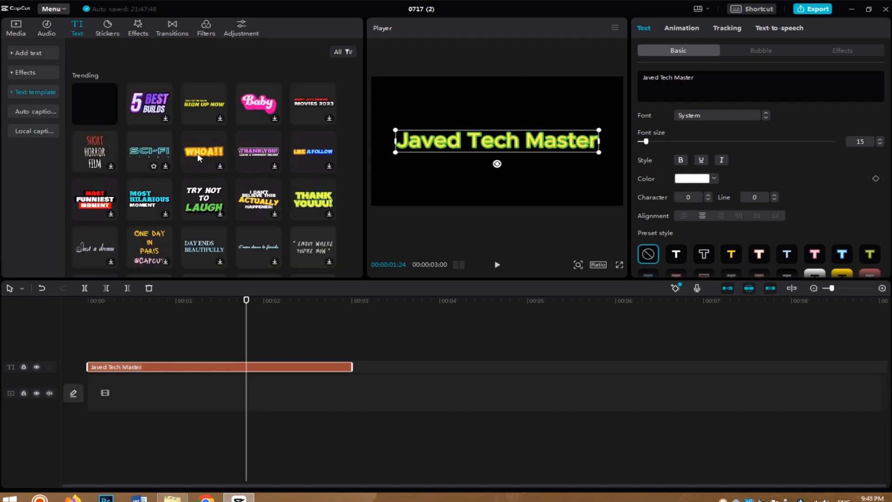
click(198, 158)
drag(198, 158, 91, 358)
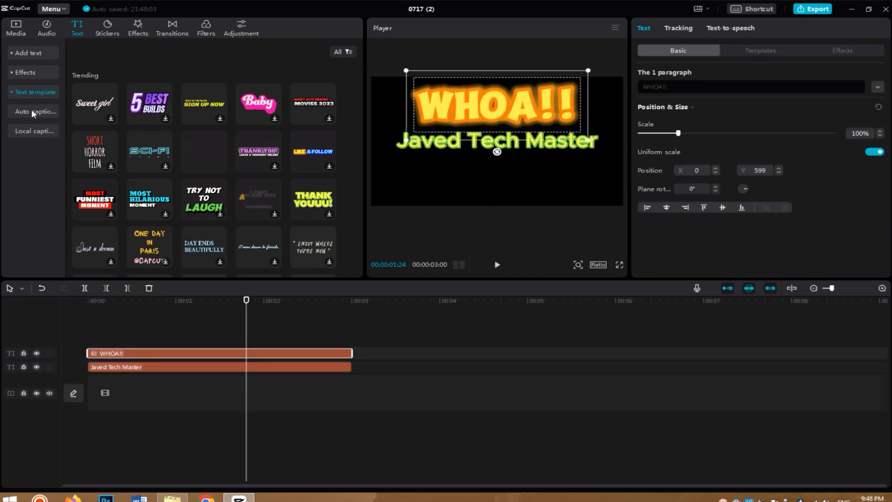
scroll(153, 169, down, 10)
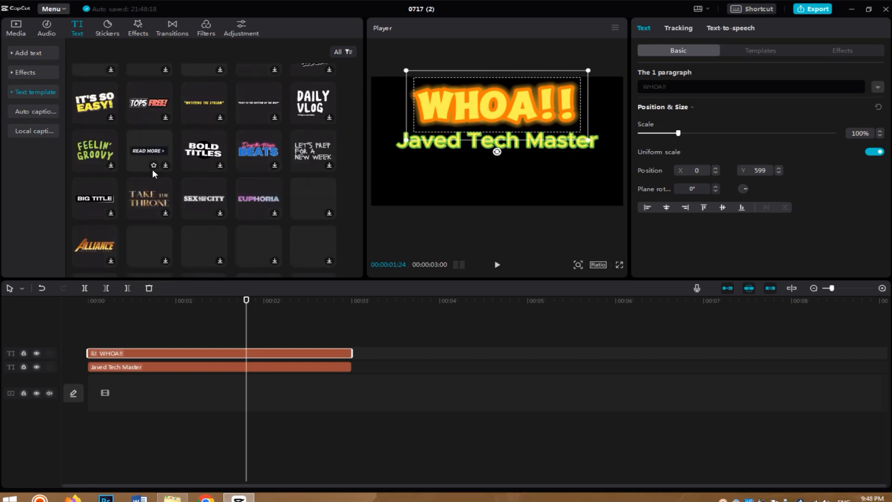
scroll(152, 169, down, 4)
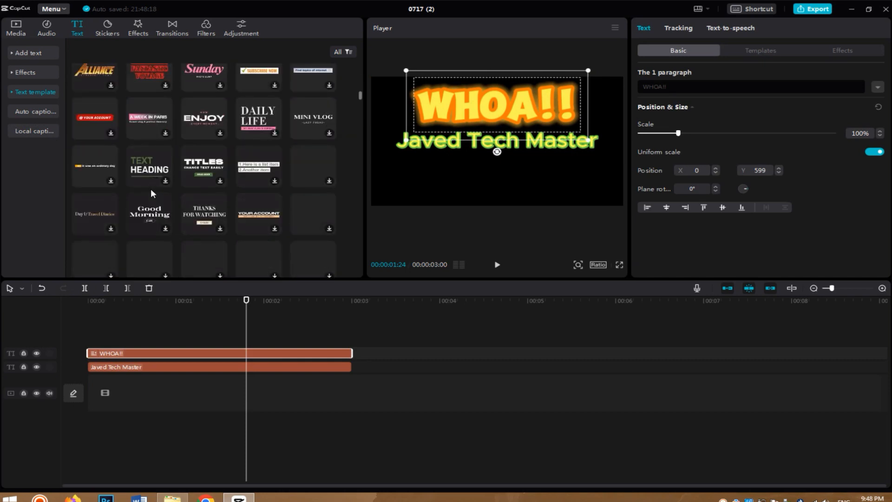
Examine the auto captions settings, including the available languages and the option to clear current subtitles.
click(27, 110)
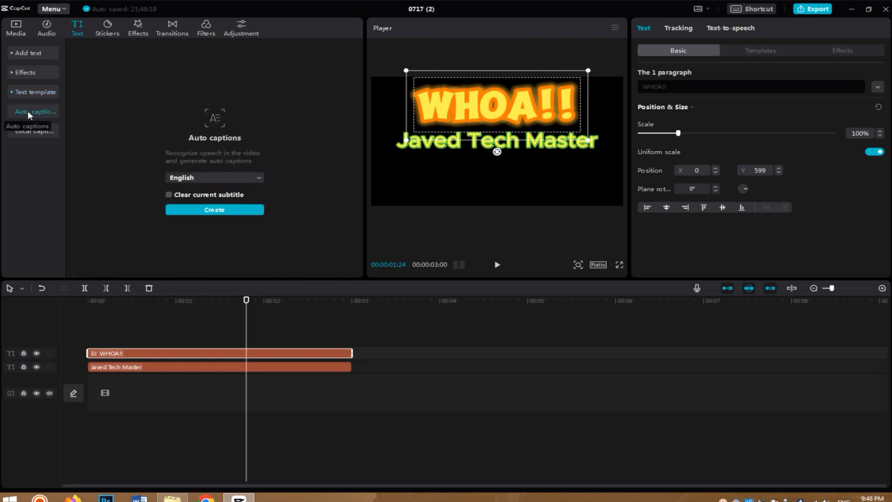
click(210, 178)
scroll(210, 205, down, 5)
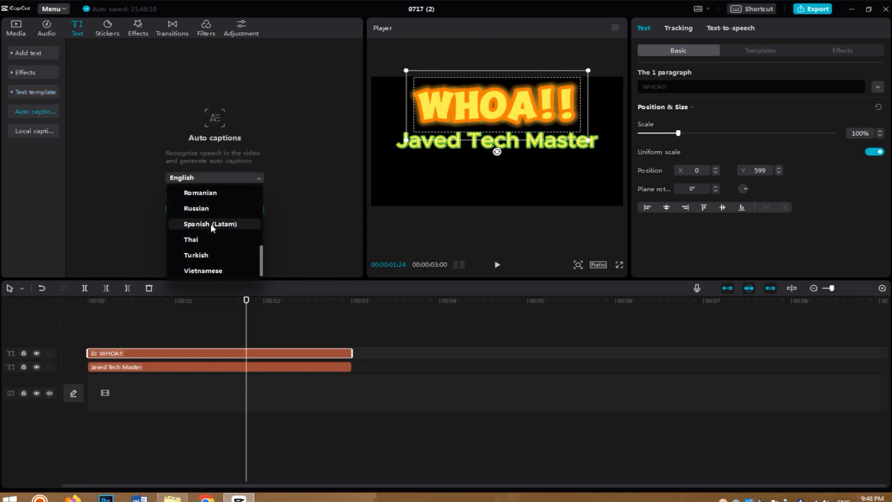
scroll(211, 244, up, 5)
click(203, 229)
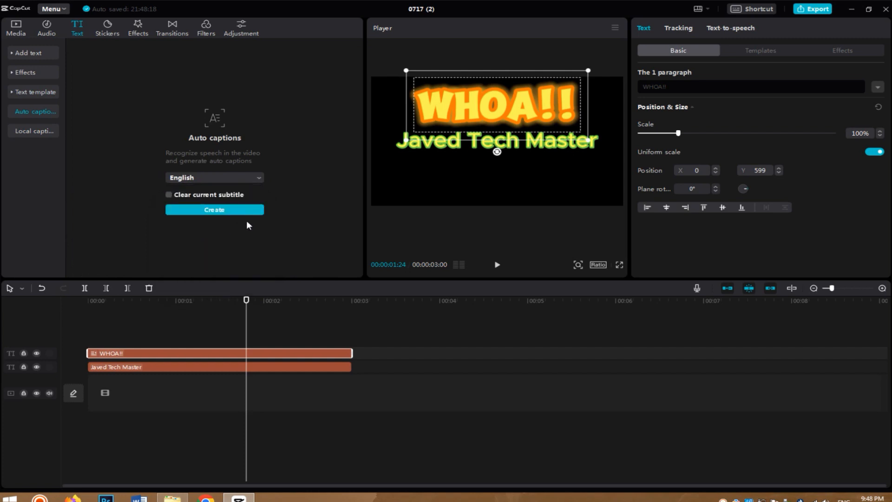
click(210, 195)
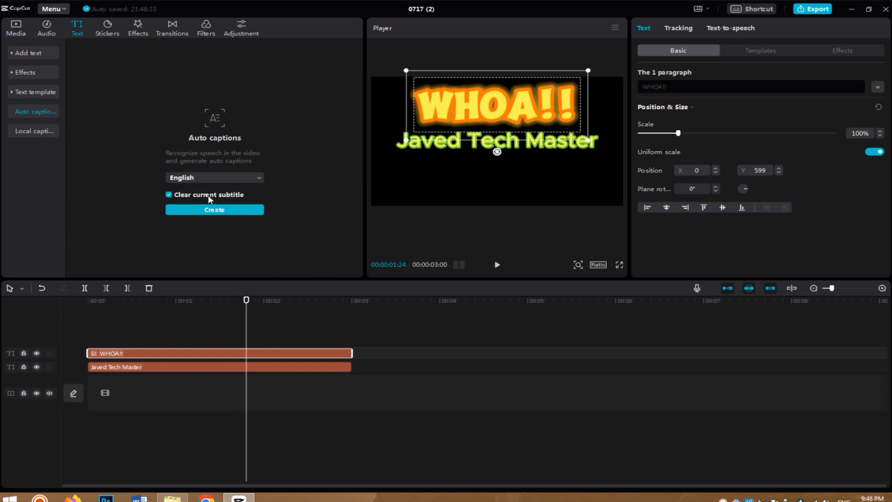
click(170, 195)
Delete the WHOA!! template and the title clip from the timeline.
click(447, 398)
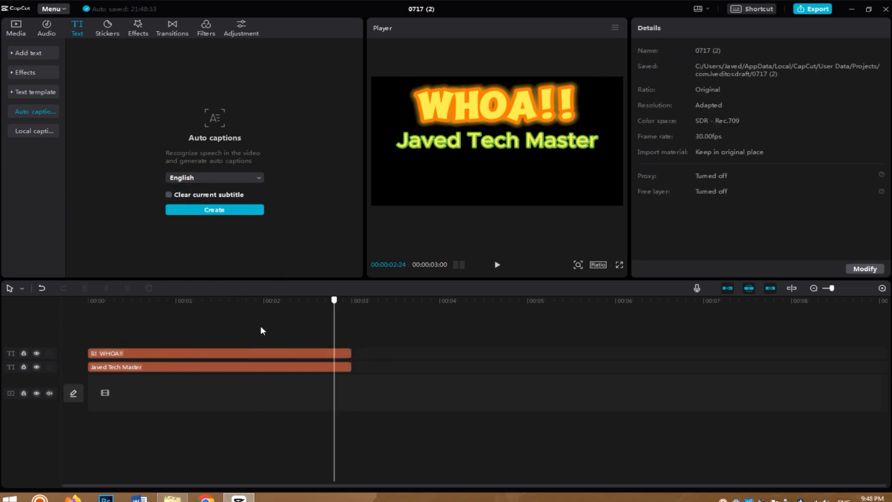
click(235, 353)
key(Delete)
click(194, 367)
key(Delete)
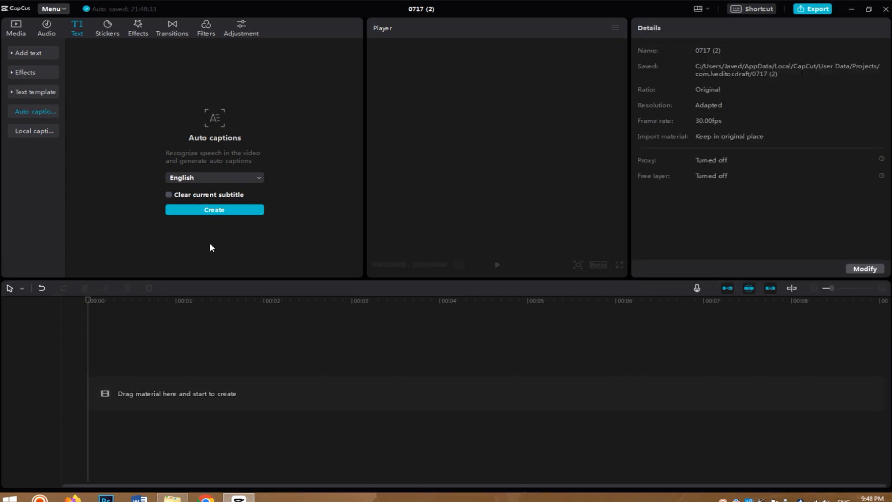
Add the local video Sidra app kyc not confirmed solution.mp4 to the timeline and create English auto captions for it.
click(17, 30)
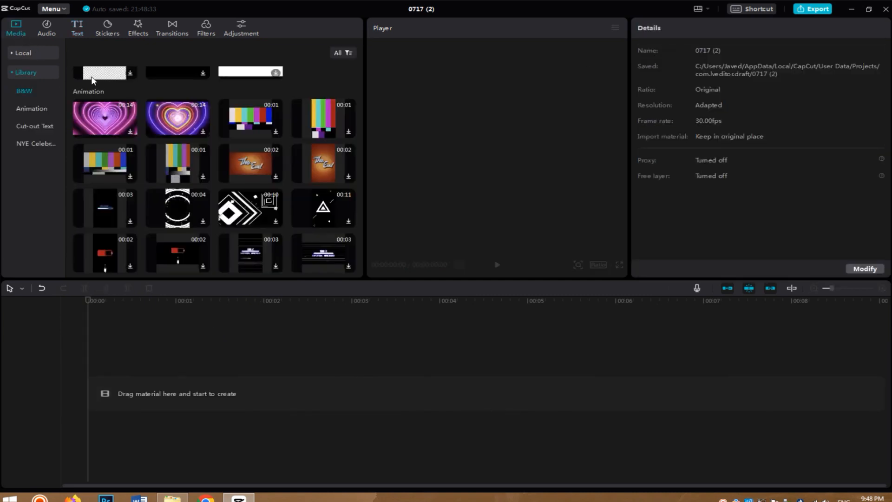
click(24, 54)
right_click(194, 140)
click(160, 147)
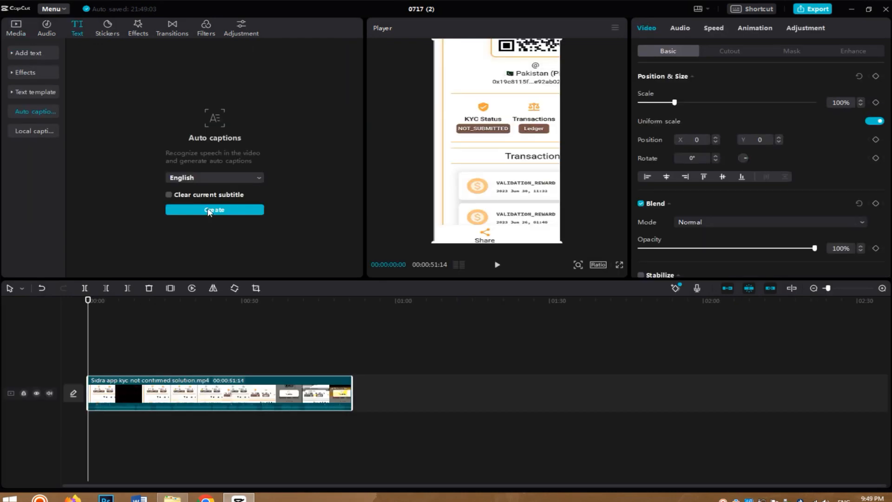
click(207, 210)
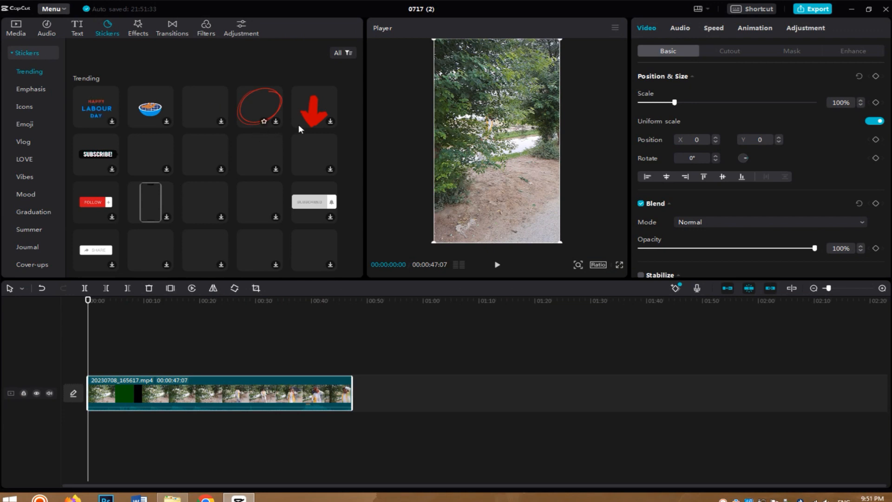
Browse the trending stickers and load the tongue-out emoji and the flames for preview.
scroll(208, 216, down, 2)
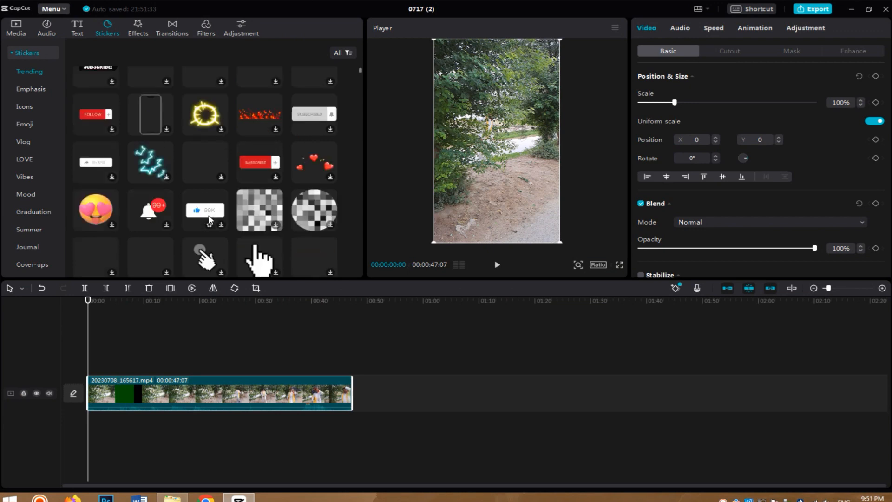
scroll(237, 217, up, 3)
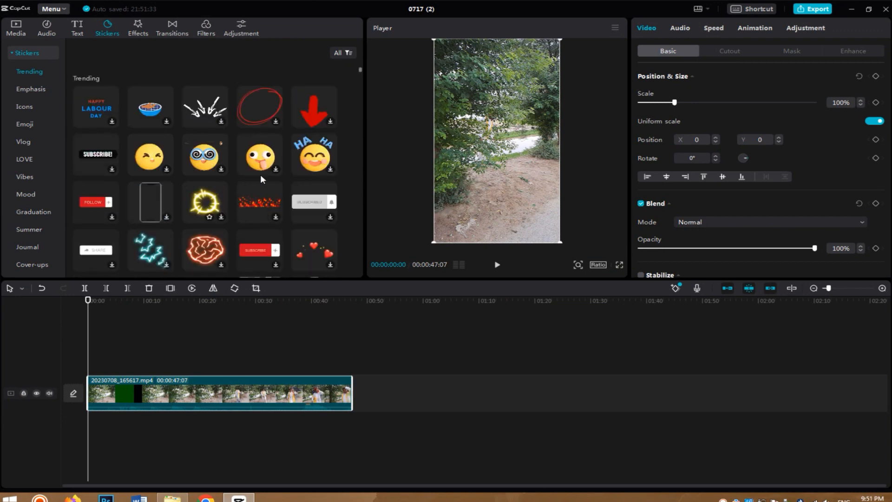
click(257, 164)
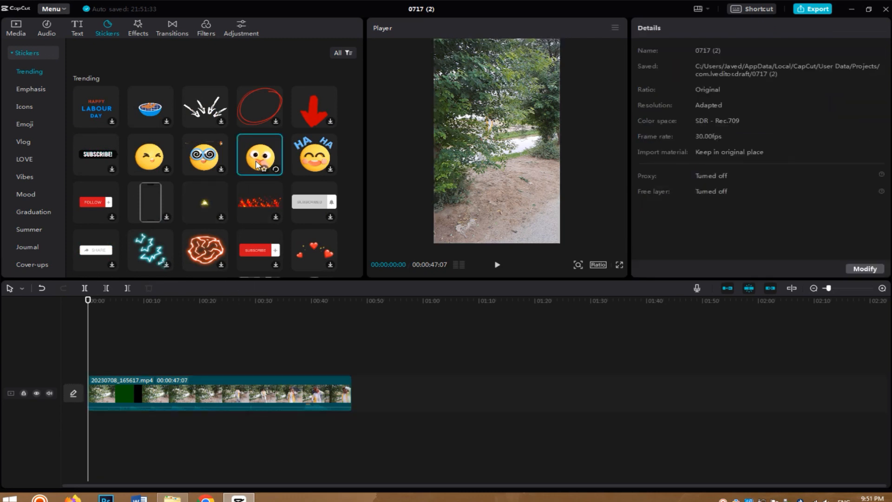
click(254, 198)
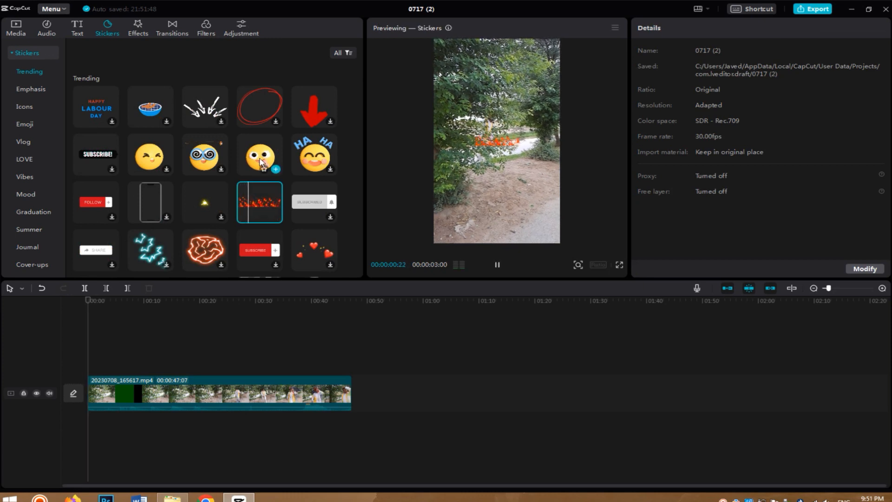
Place the tongue-out emoji and flames stickers on separate tracks above the video at about 25 seconds and show that frame.
drag(257, 172, 227, 367)
drag(239, 213, 228, 352)
click(227, 296)
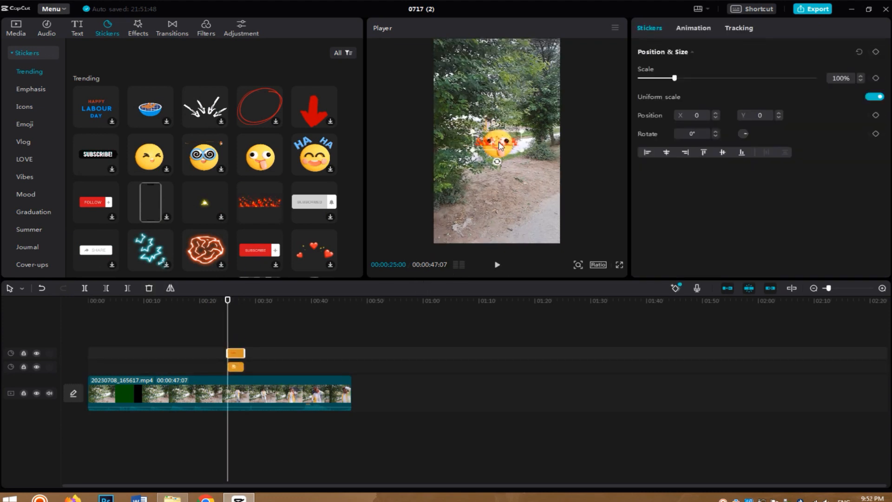
Scale the flames to about 264% along the picture's lower edge and the emoji to about 167% in its upper-left corner, and play them back.
drag(498, 143, 542, 237)
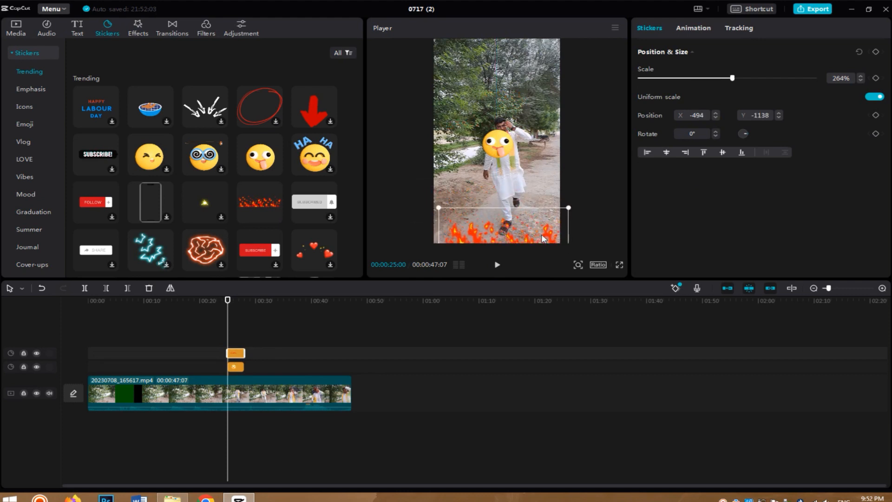
drag(504, 150, 499, 110)
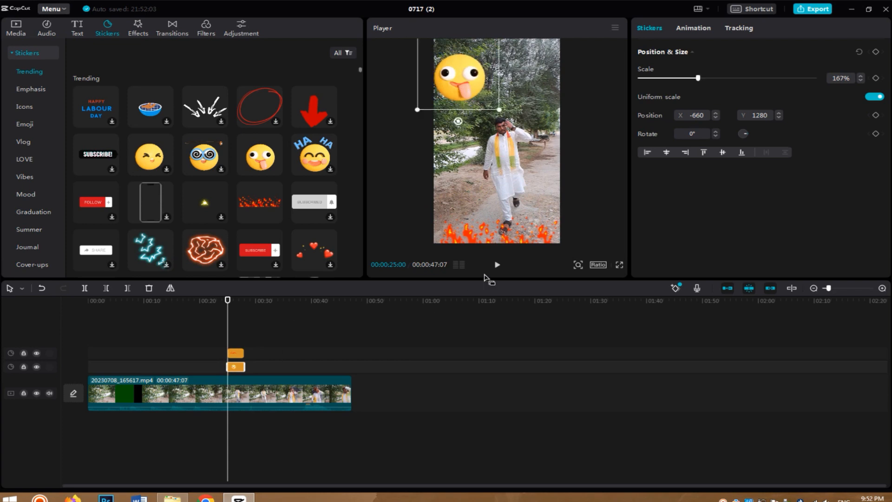
click(497, 264)
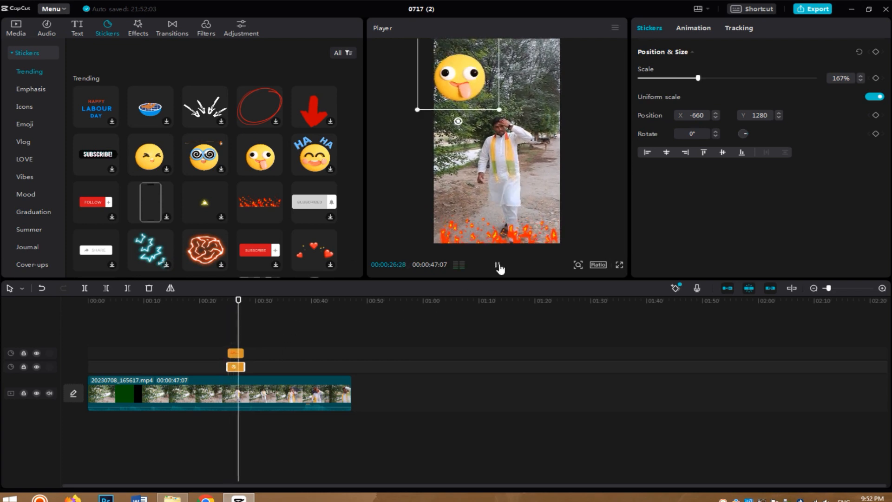
click(497, 264)
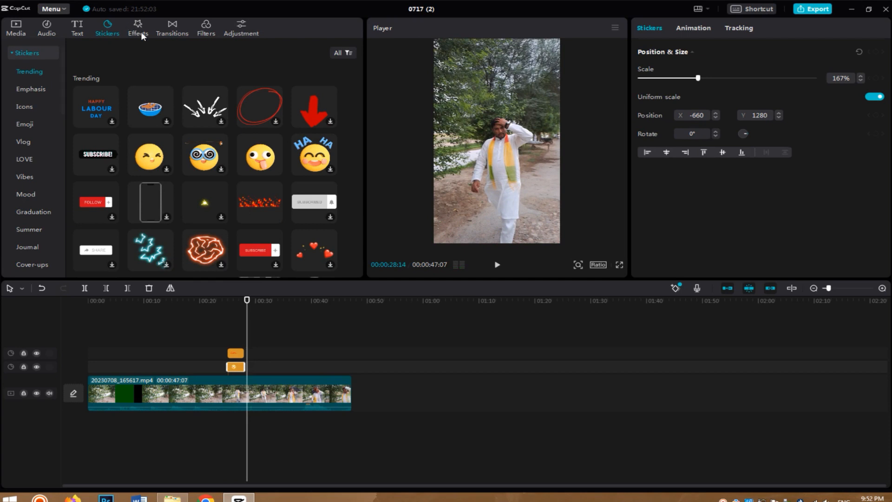
Look through the list of sticker categories.
scroll(34, 206, down, 8)
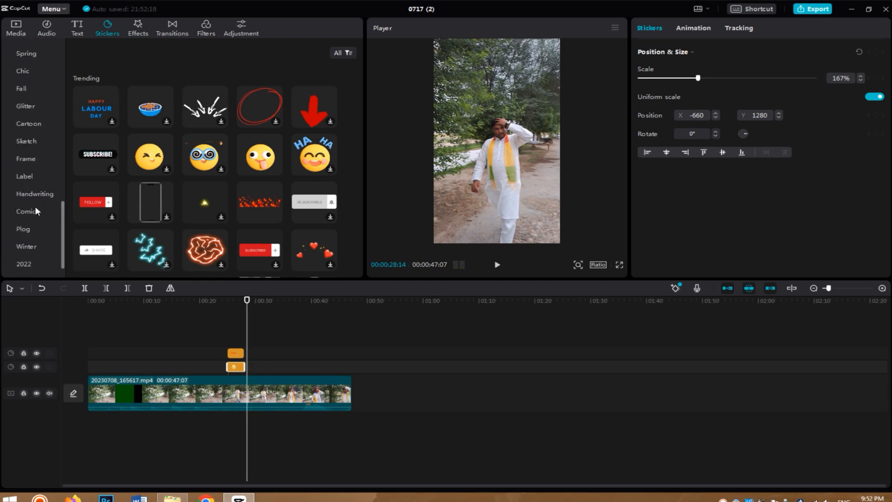
scroll(35, 206, up, 5)
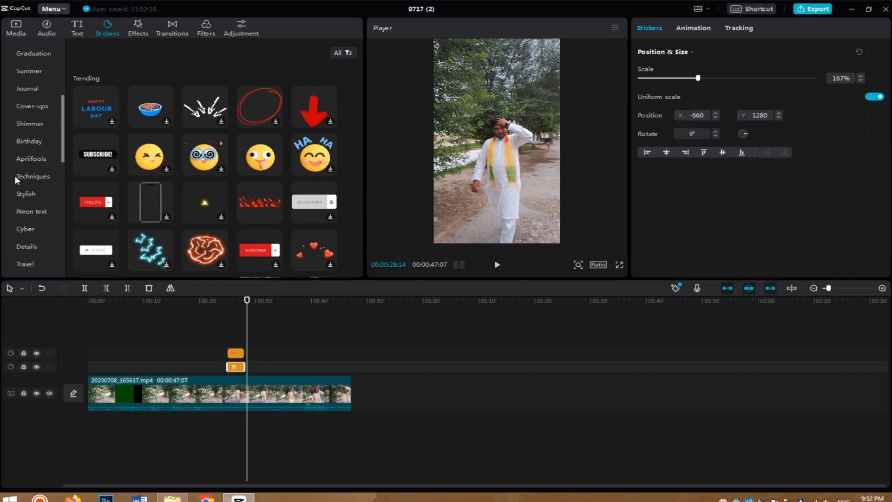
Browse the Journal and Graduation sticker categories.
click(27, 89)
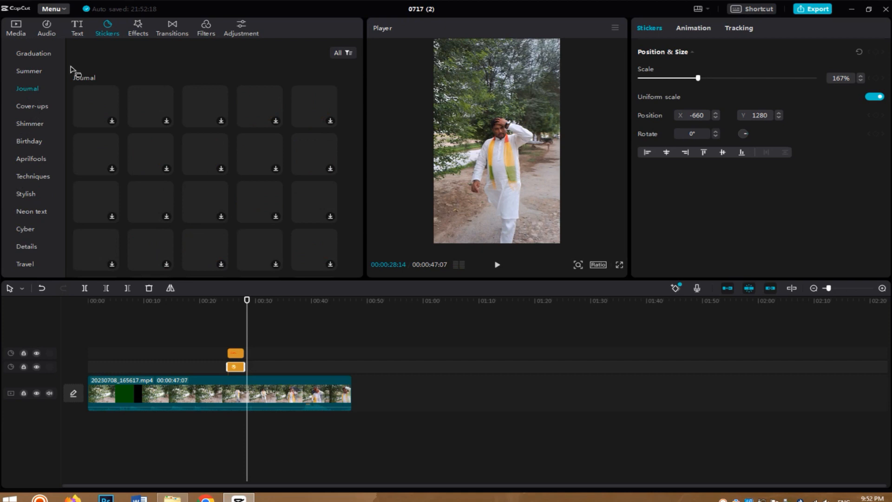
click(32, 54)
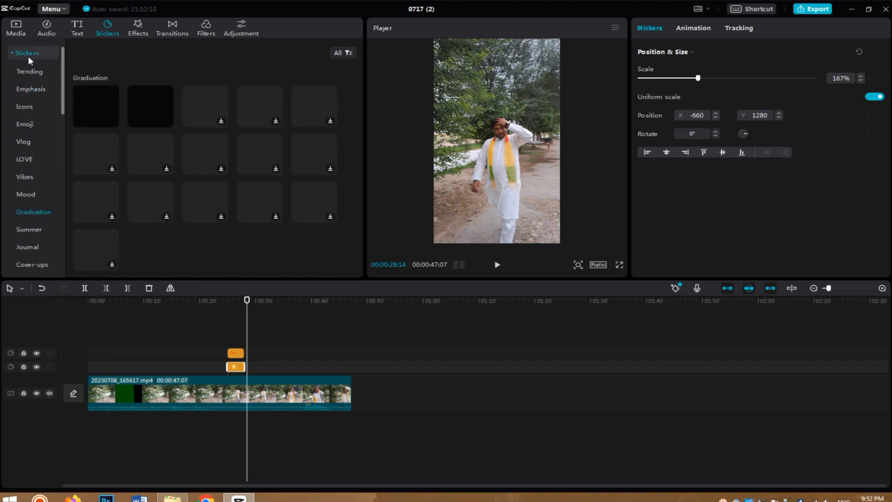
Expand the video effects categories and load the trending effects Surface Blur and Smart Sharpen for preview.
click(139, 28)
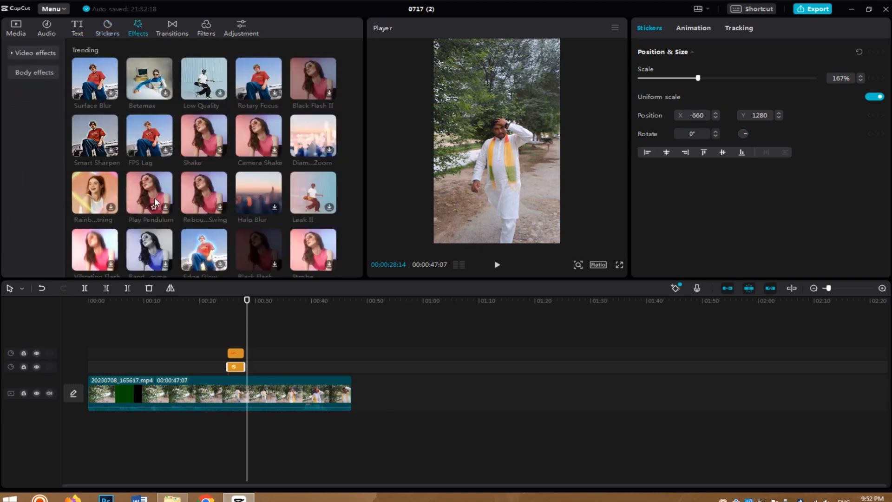
click(12, 52)
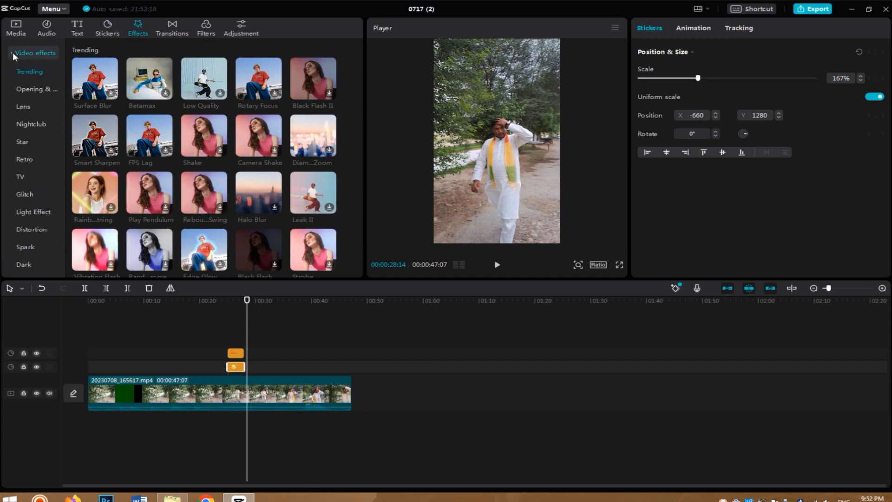
click(95, 93)
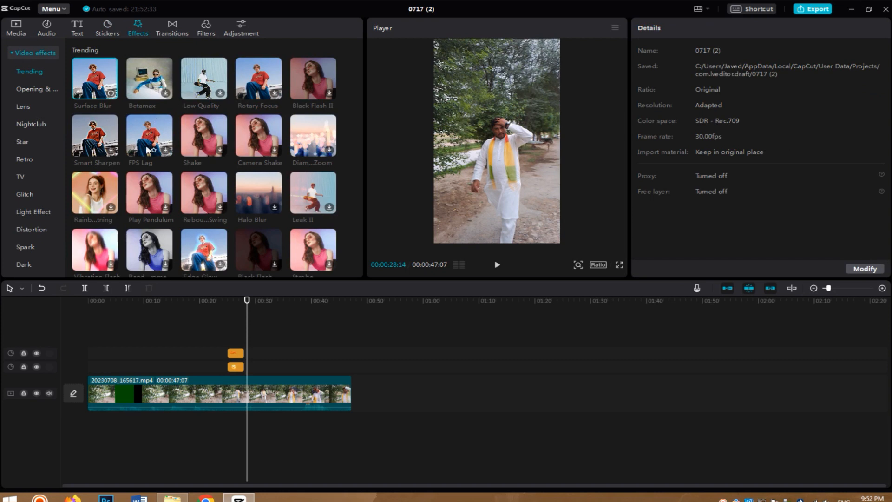
click(84, 147)
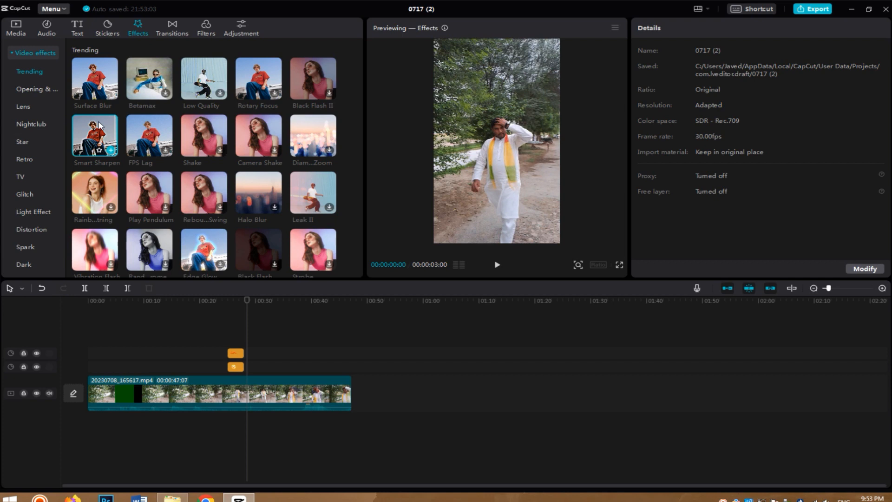
Place the Smart Sharpen effect above the video at about 31 seconds and play that part back.
drag(99, 123, 260, 368)
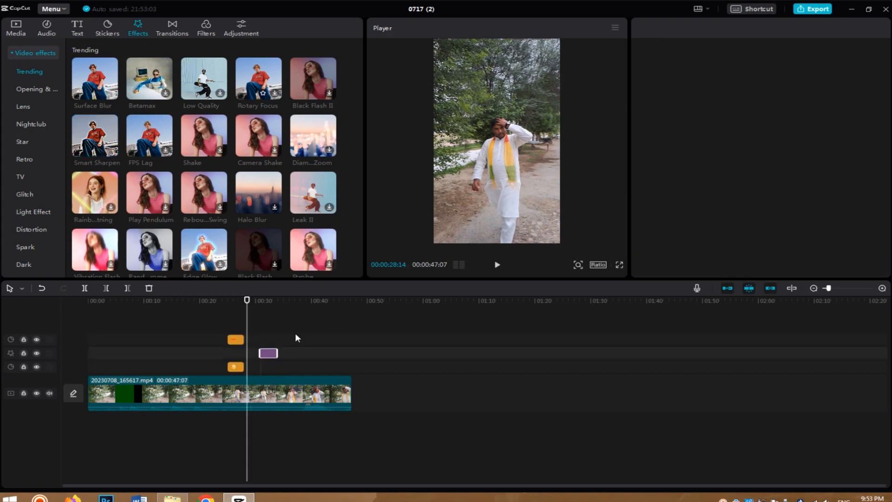
click(497, 264)
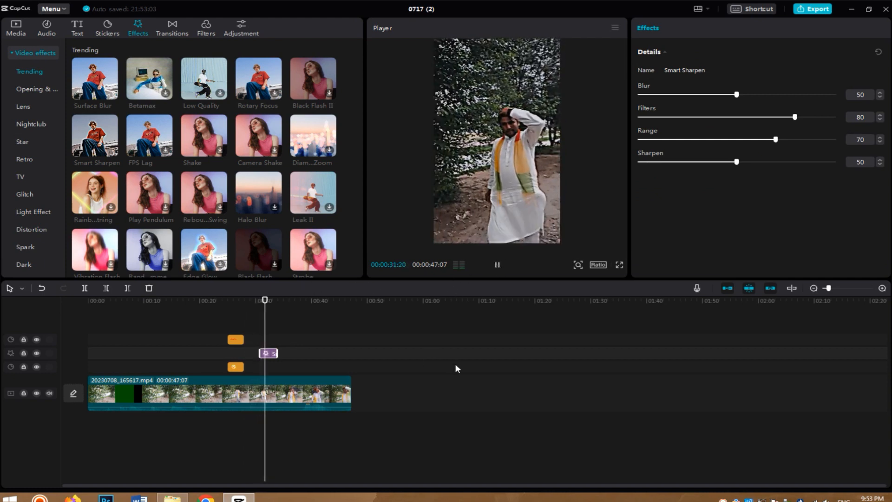
click(497, 265)
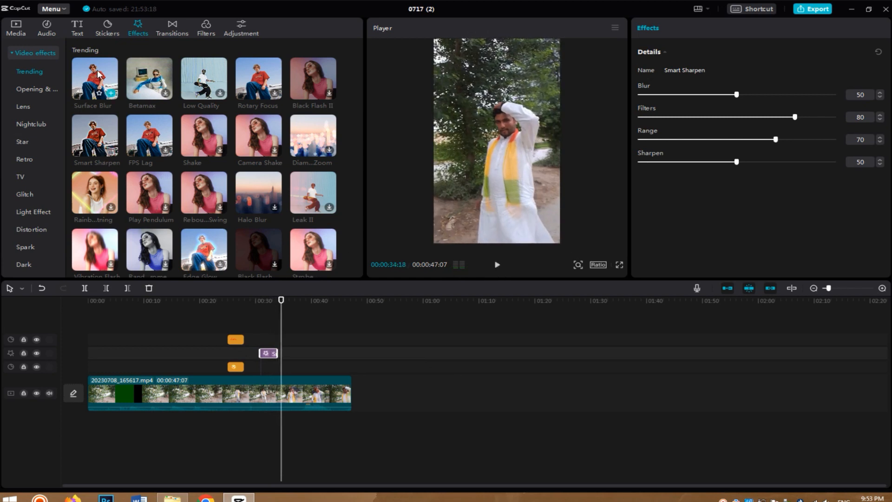
Add the Surface Blur effect on the same effects track at about 34 seconds and play it back.
drag(98, 74, 283, 351)
click(497, 265)
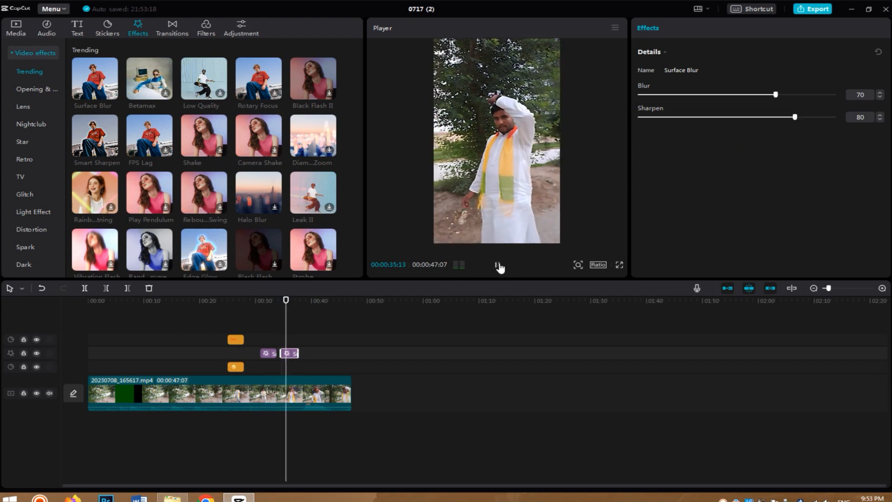
click(498, 265)
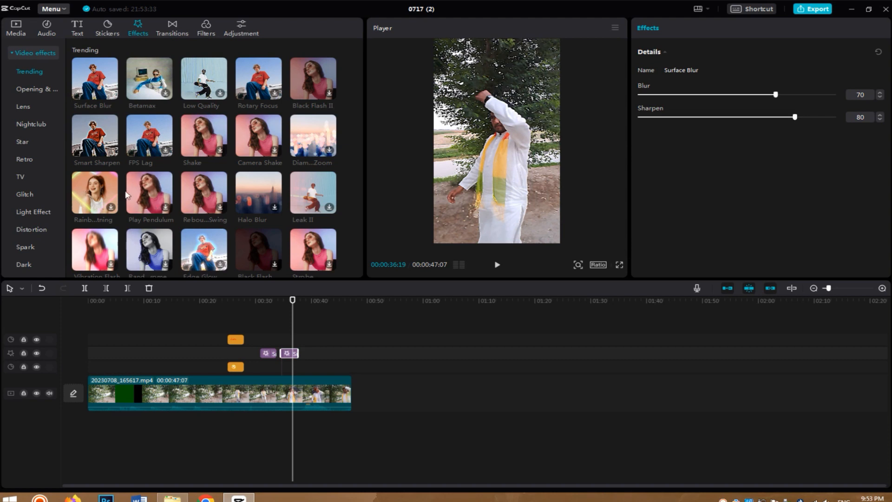
Add the Random Monochrome effect directly after Surface Blur on the effects track and play it back.
scroll(190, 195, down, 2)
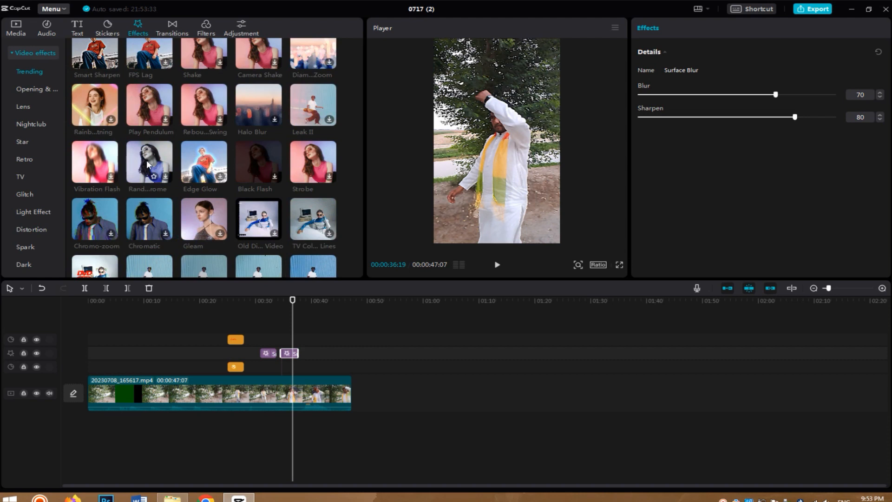
drag(146, 160, 312, 348)
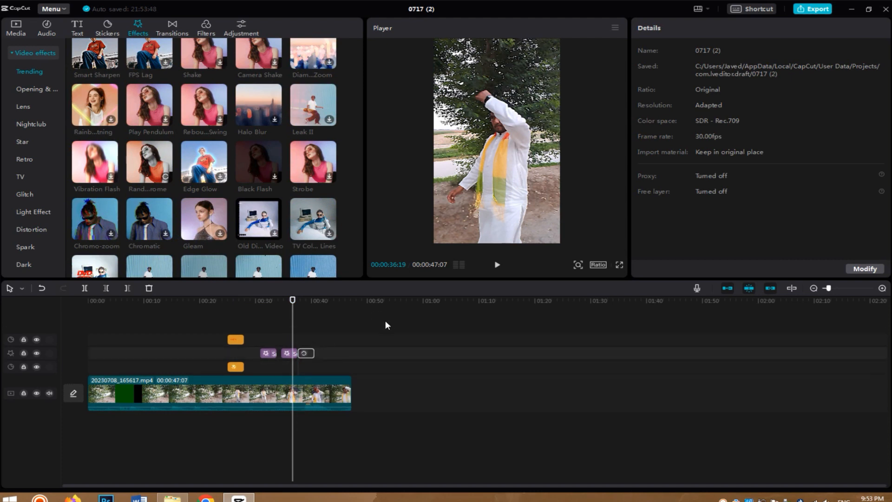
click(496, 264)
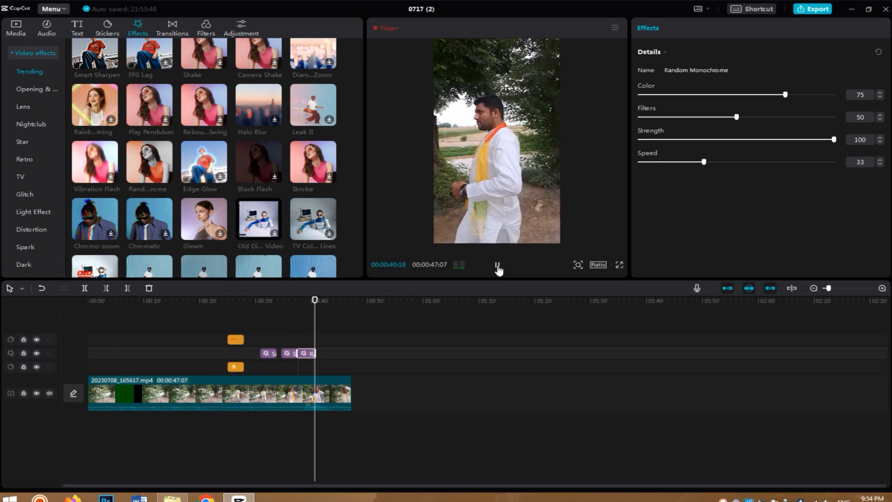
click(497, 267)
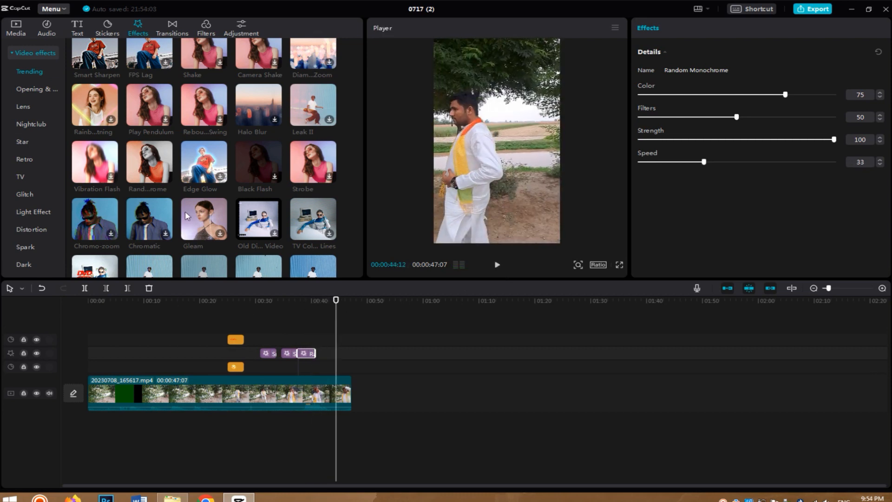
Add the Edge Glow effect at about 23 seconds, just before the stickers, and play it back from there.
drag(185, 215, 214, 353)
click(215, 300)
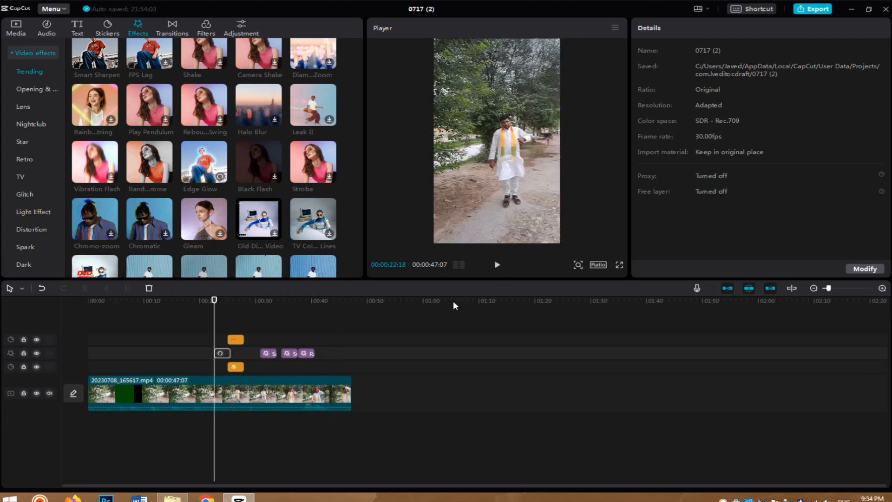
scroll(212, 152, down, 4)
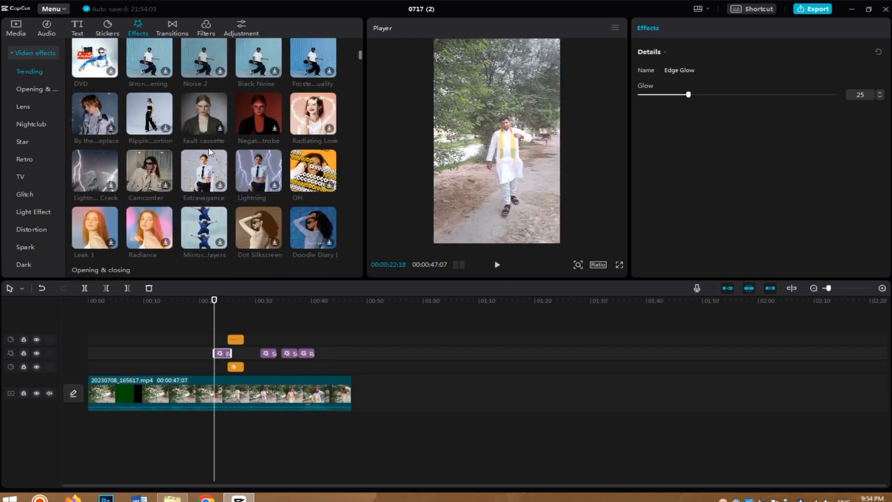
click(497, 267)
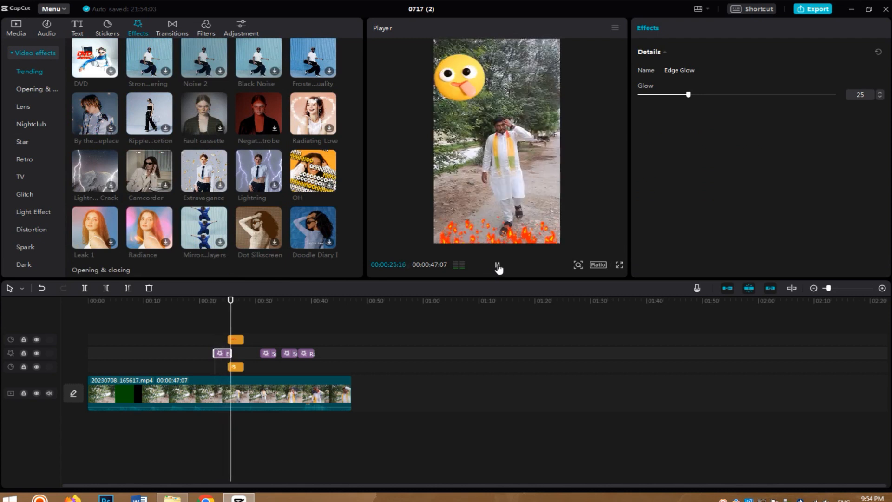
click(497, 266)
Add the Lightning effect at about 17 seconds on the effects track and play it back from 16 seconds.
click(174, 348)
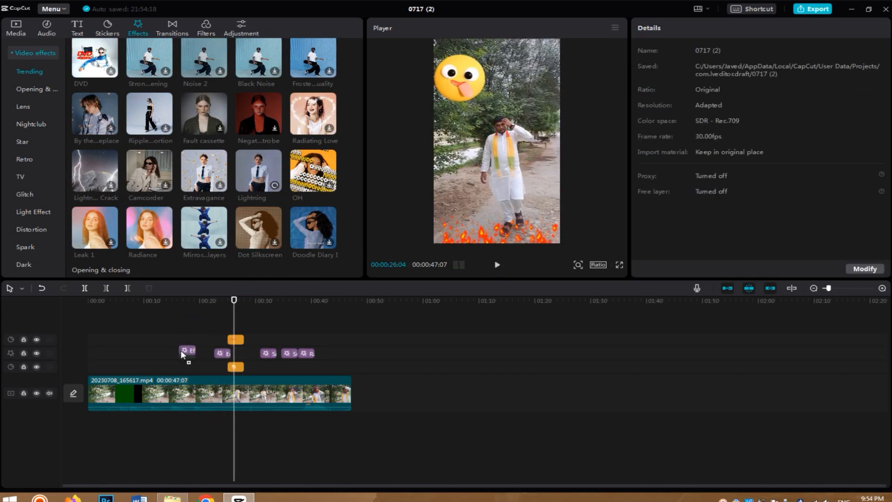
click(181, 349)
click(186, 297)
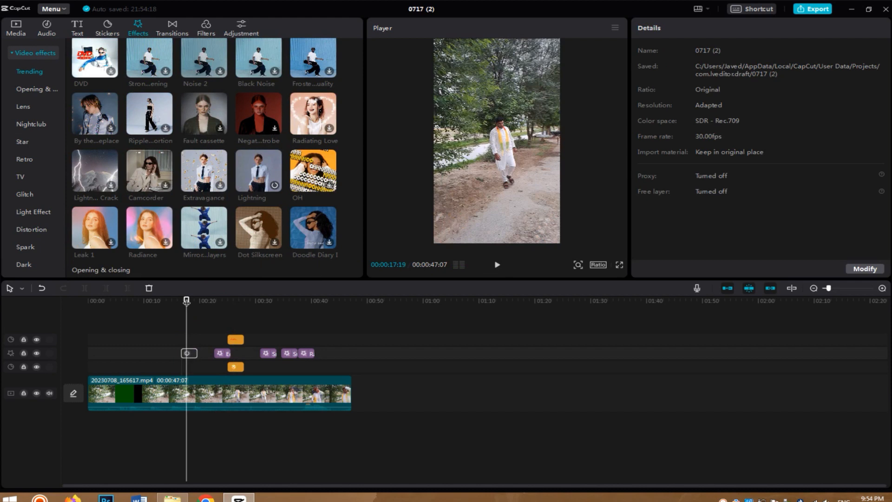
click(177, 298)
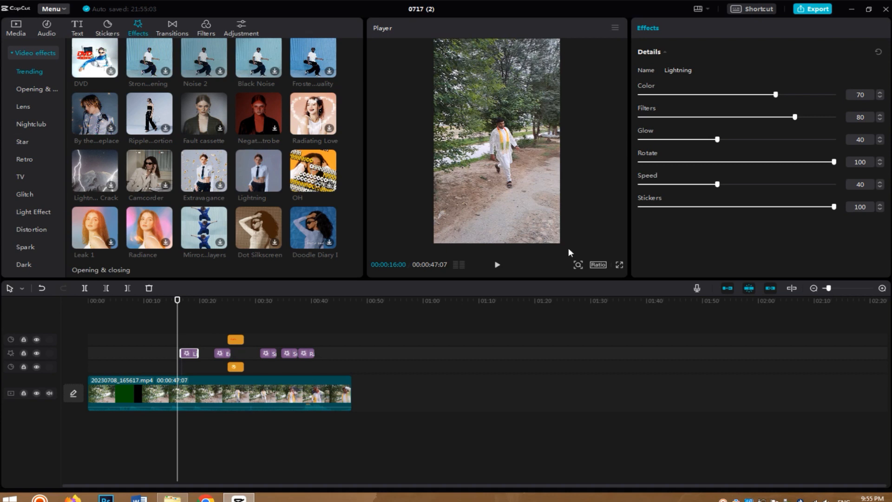
click(497, 265)
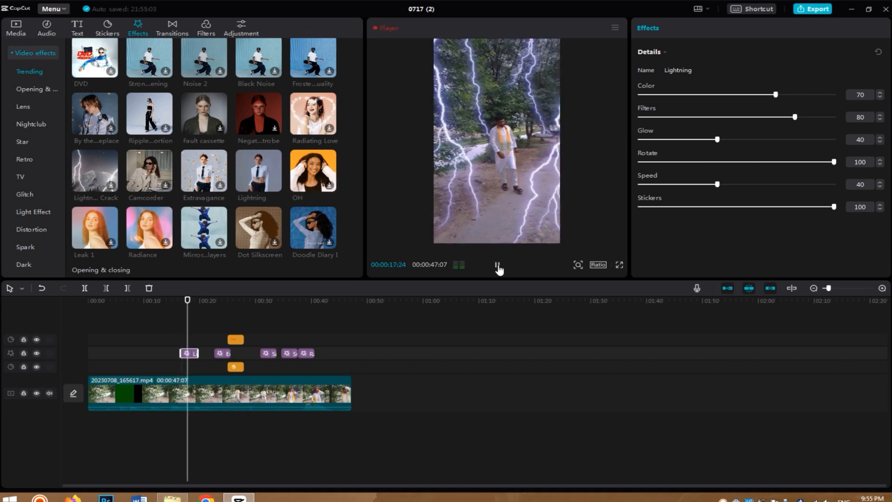
click(498, 266)
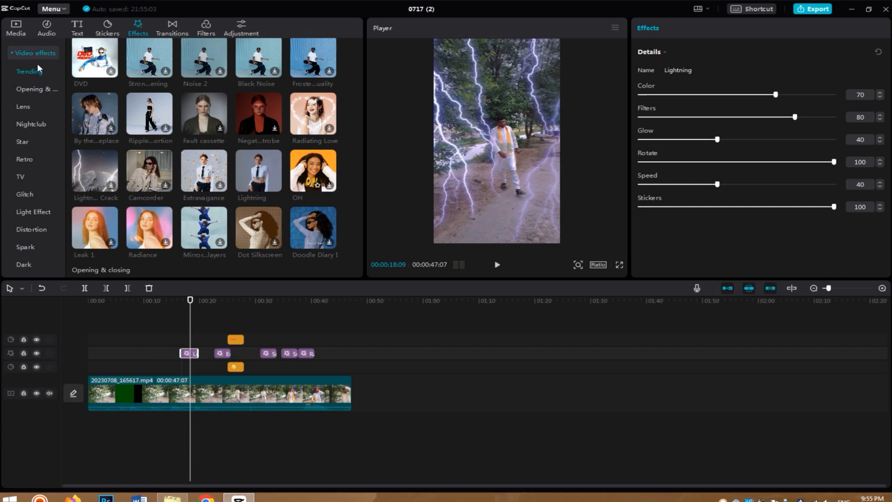
Search the sound effects library for "thunder".
click(46, 33)
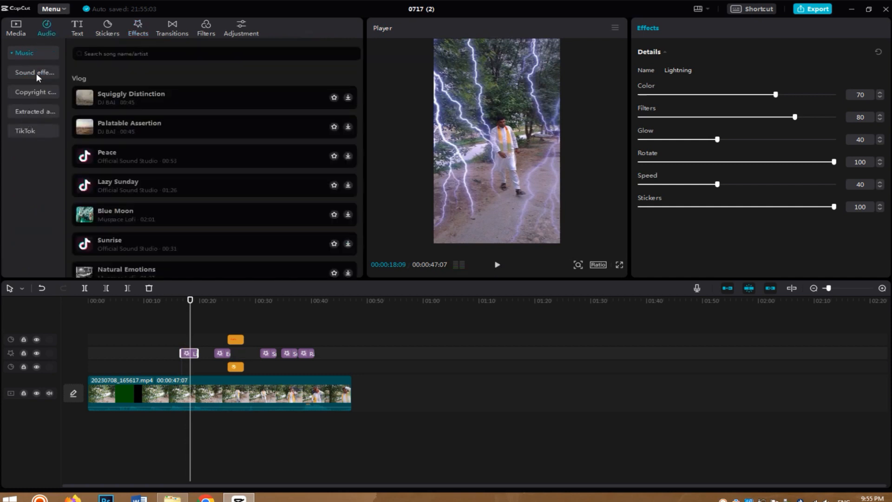
click(36, 73)
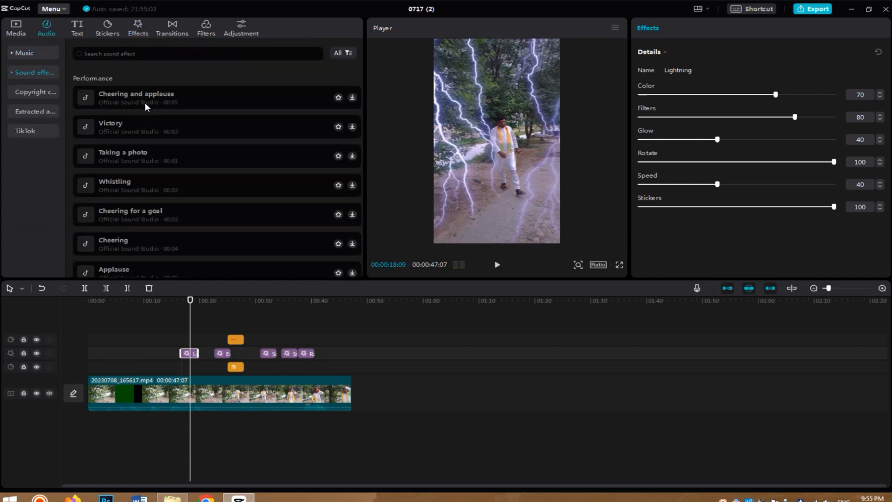
click(157, 54)
text(thunder)
key(Return)
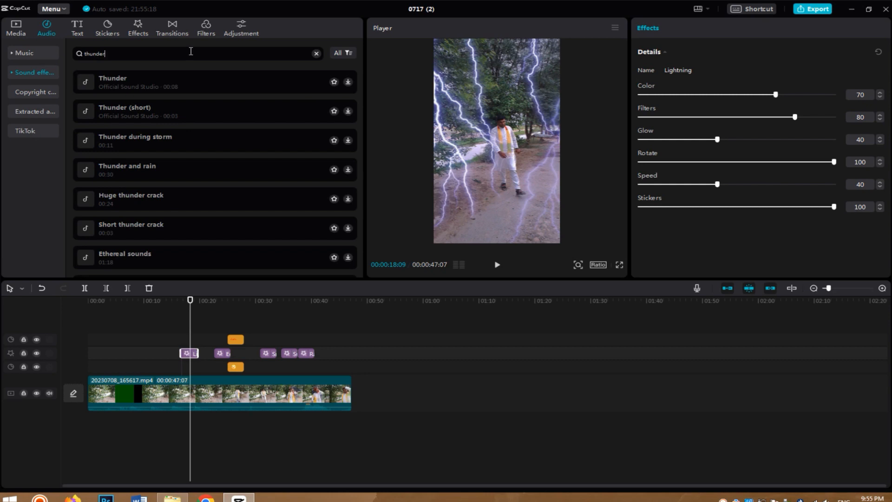
Download the Thunder sound effect, place it under the video where the Lightning effect begins, and play both together.
click(347, 83)
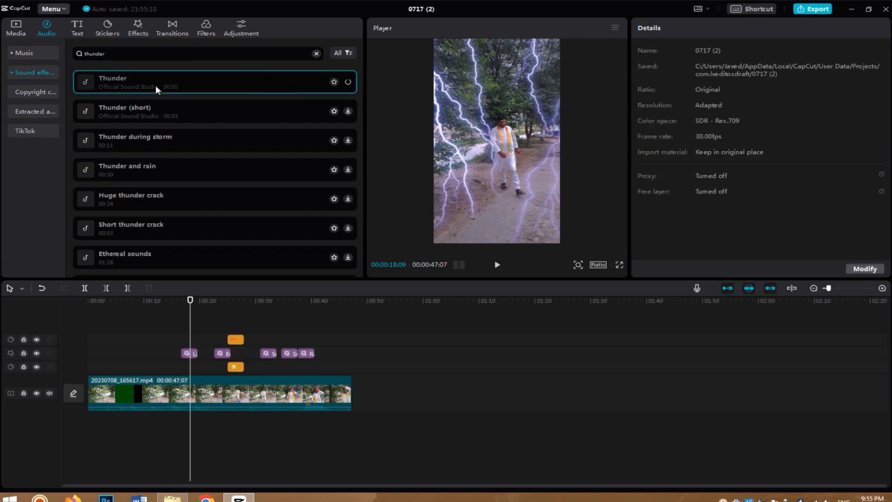
drag(155, 85, 170, 408)
drag(183, 354, 175, 295)
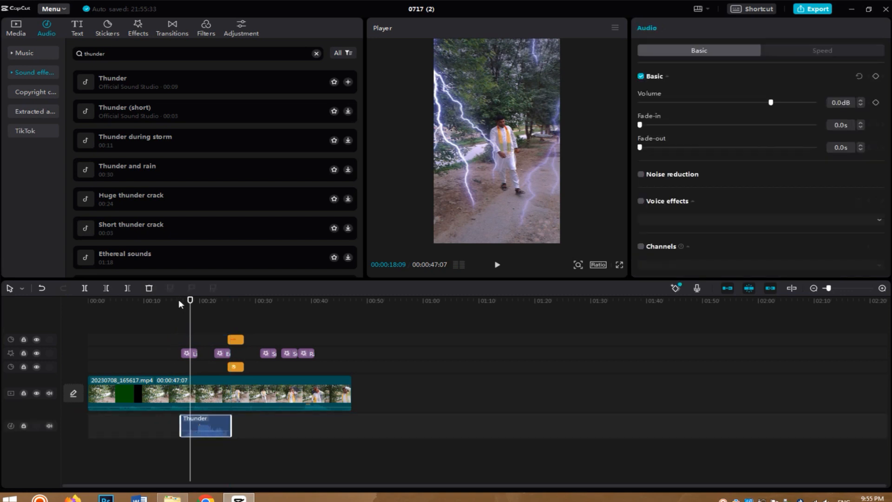
click(177, 300)
click(497, 264)
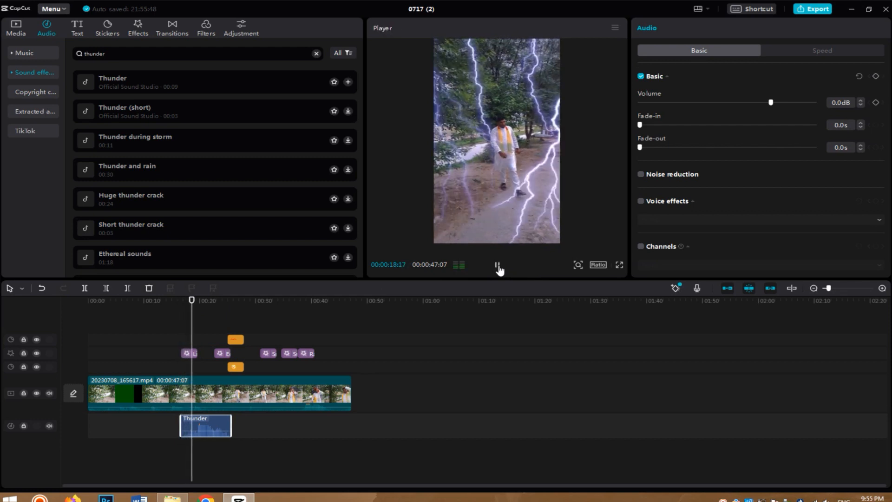
click(497, 269)
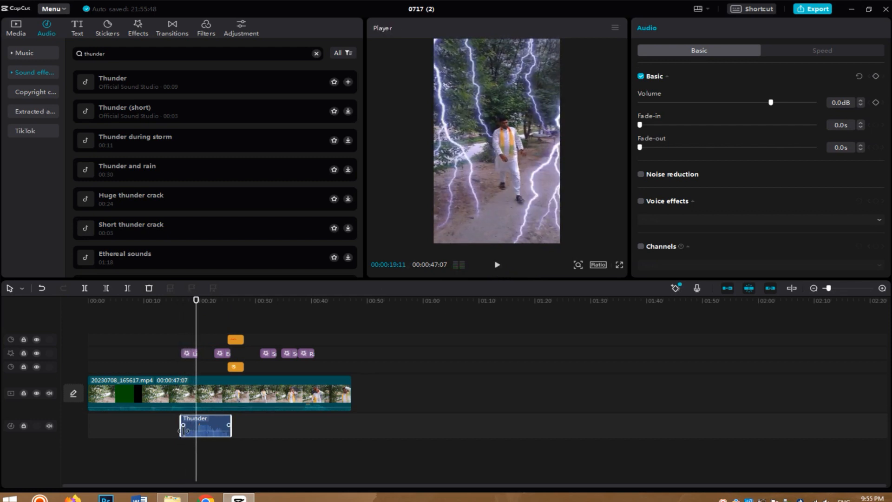
Shift the Thunder audio clip about 3 seconds earlier and replay the lightning section, opening the system volume control during playback.
drag(182, 430, 165, 430)
click(176, 301)
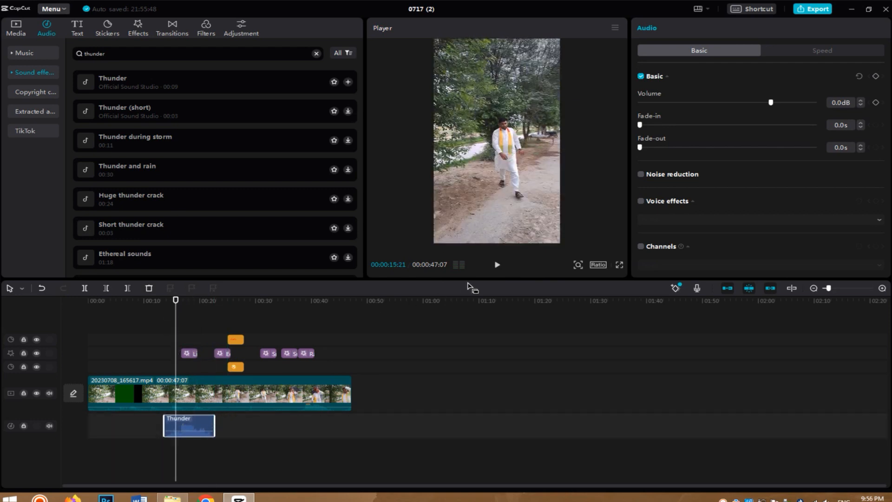
click(498, 265)
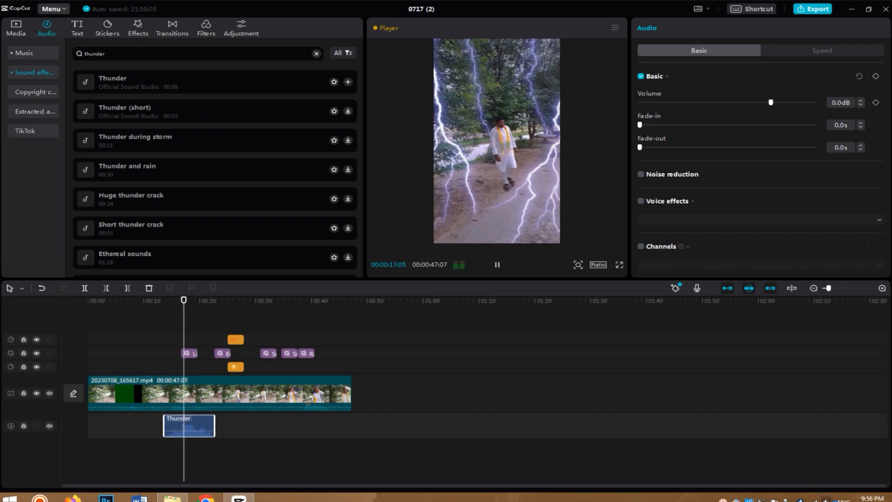
click(826, 500)
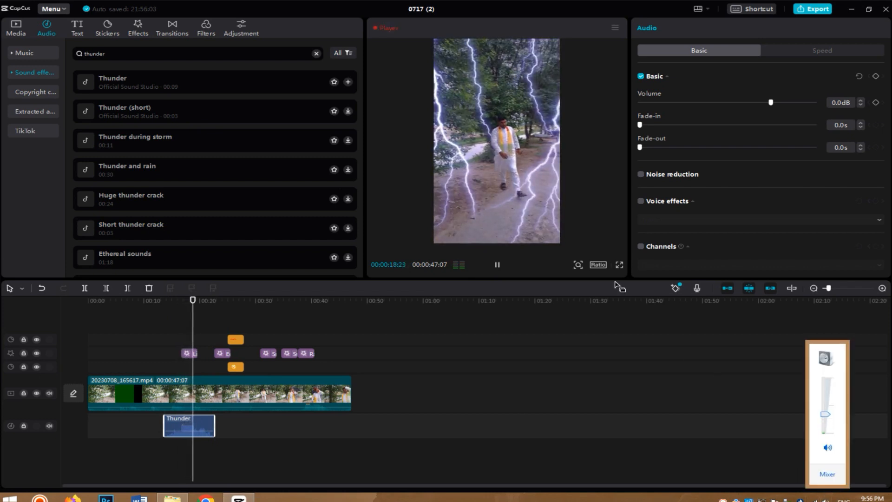
click(497, 265)
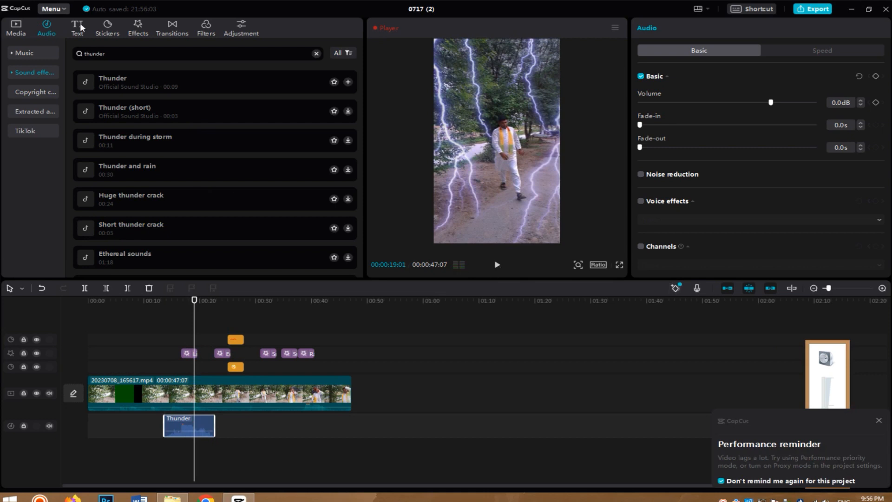
Browse the video effects down to the D3D category, play the lightning section from about 19 seconds, and dismiss the performance reminder.
click(137, 28)
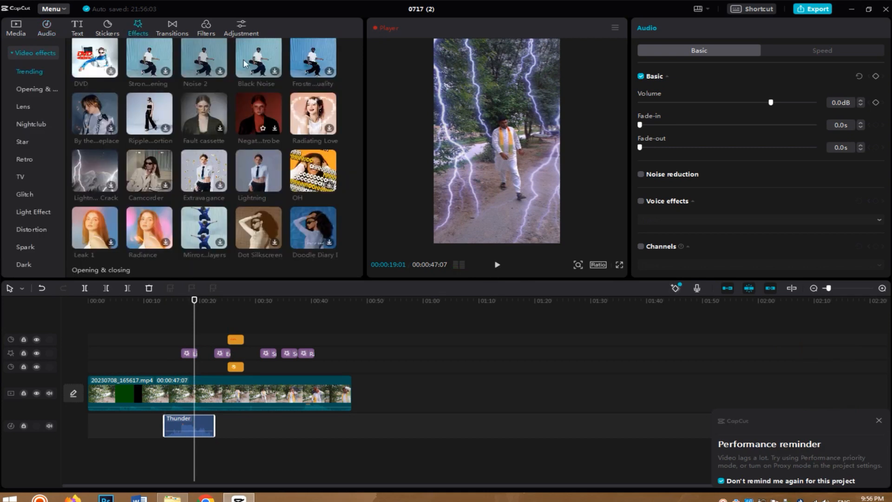
scroll(19, 167, down, 4)
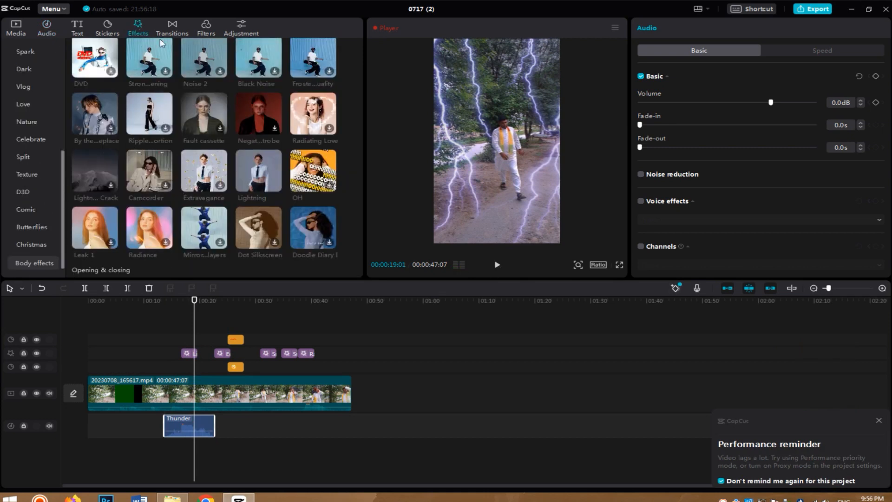
click(27, 188)
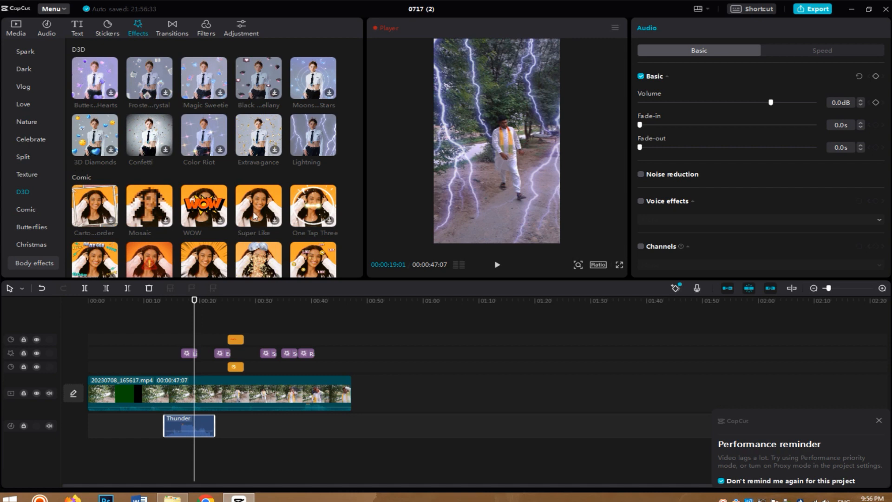
click(497, 266)
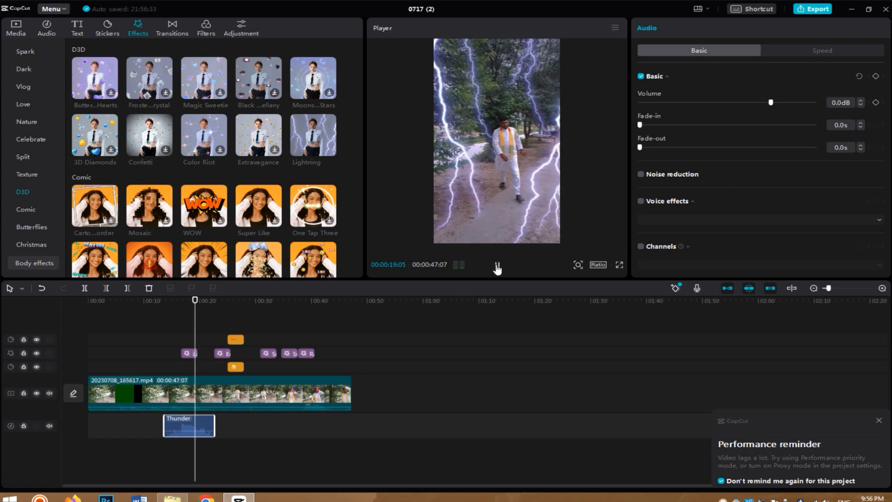
click(497, 266)
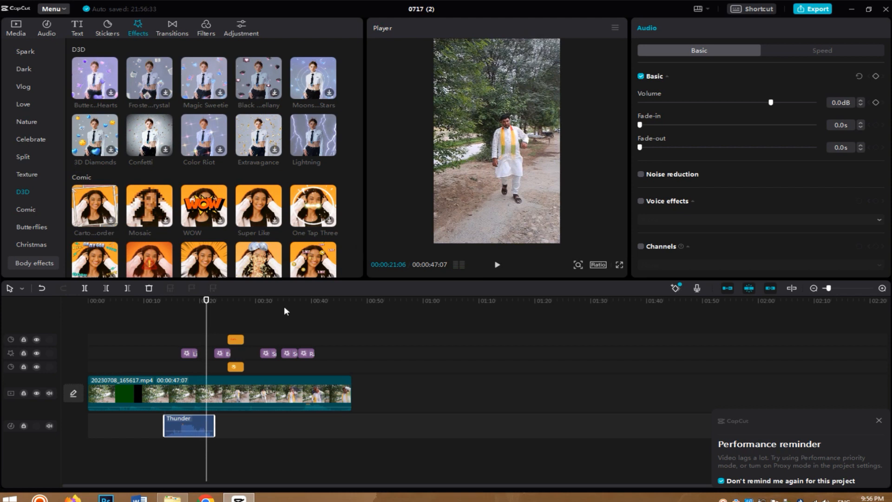
click(878, 421)
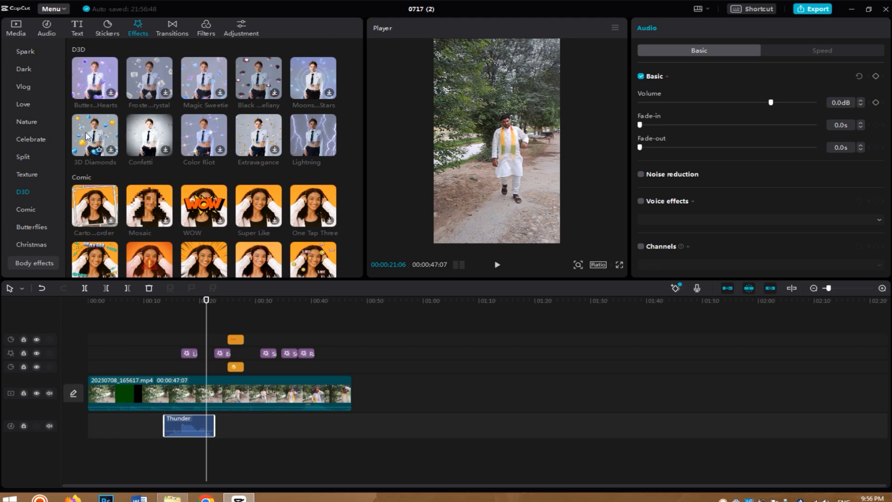
Download the Then and Now overlay transition and try to add it to the unsplit video clip.
click(168, 30)
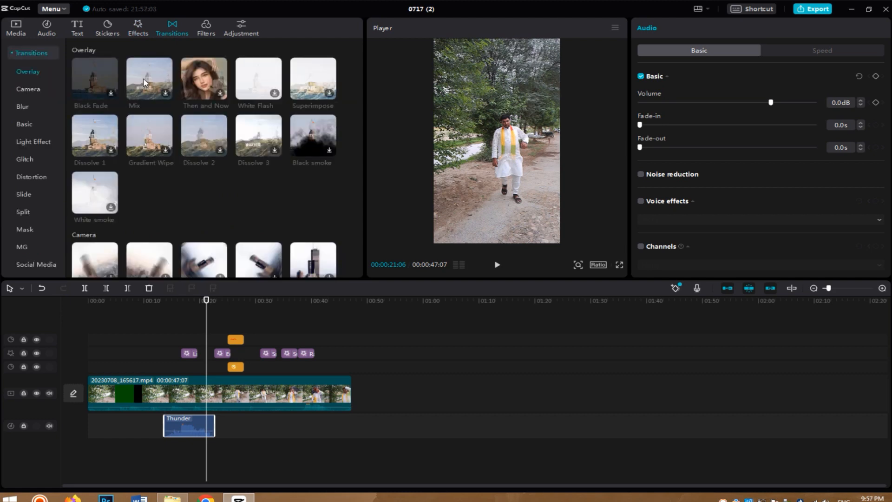
click(199, 82)
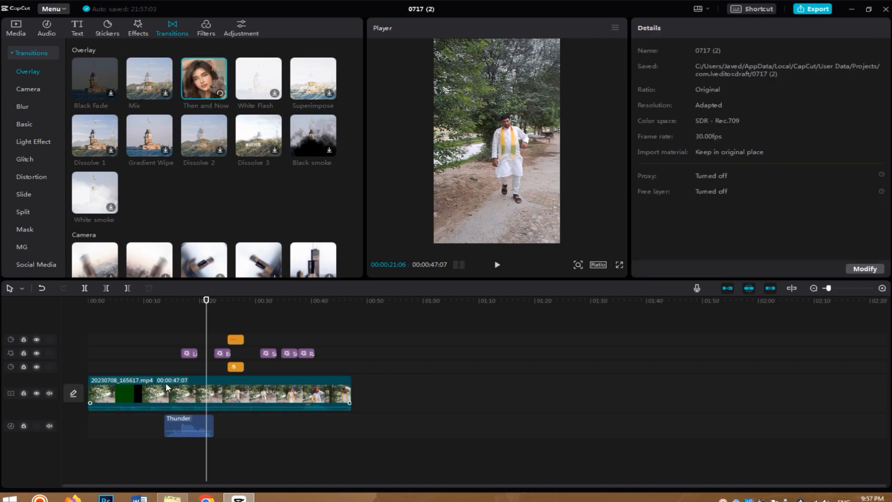
click(214, 390)
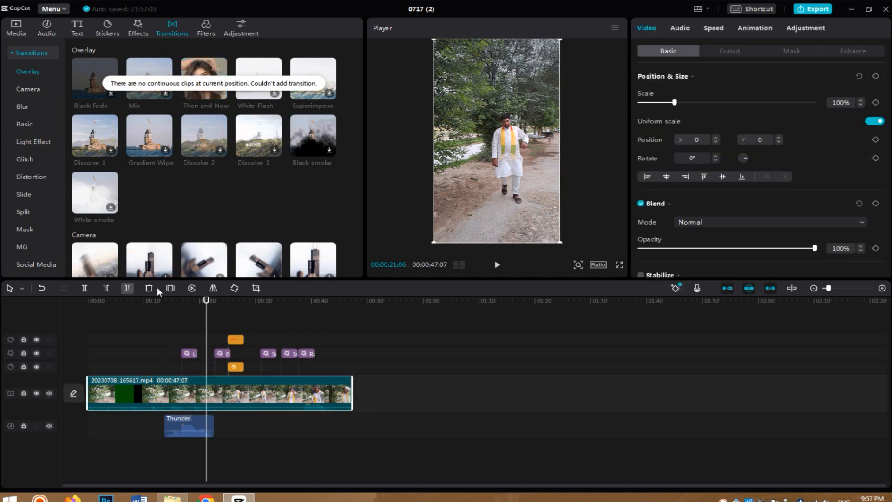
Split the video clip at 00:00:21:06 and preview the Then and Now transition placed at the cut.
click(85, 288)
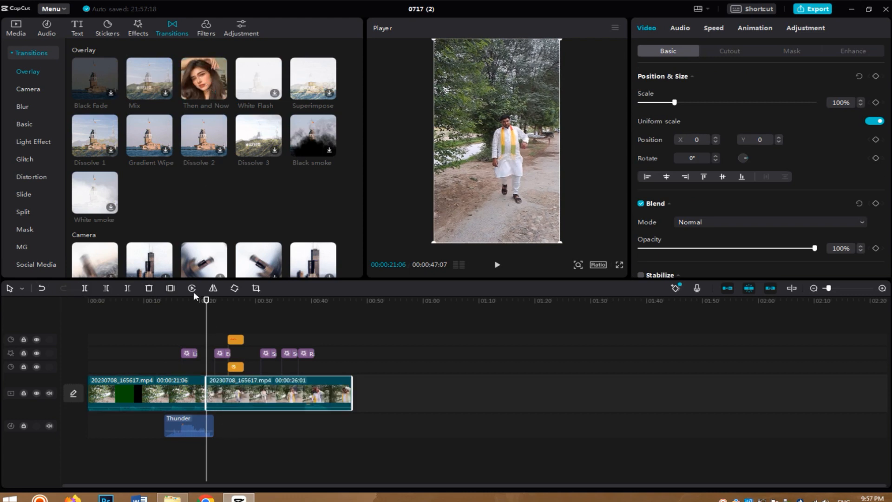
drag(199, 260, 206, 395)
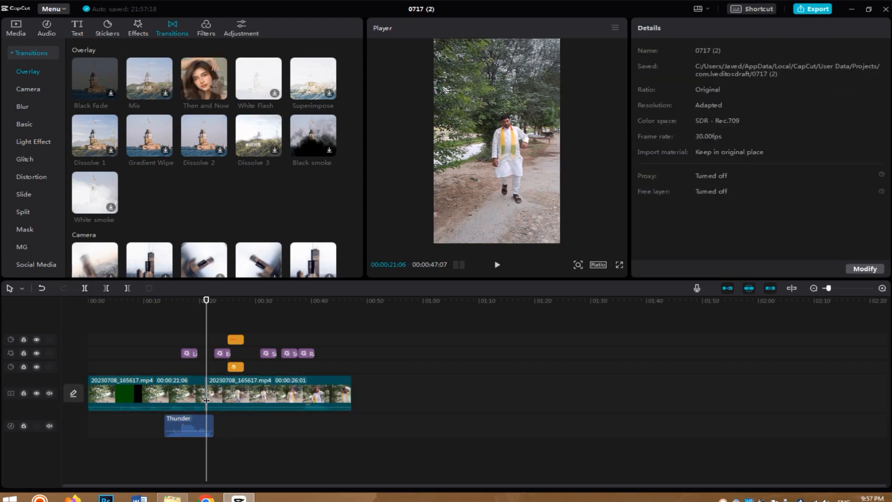
click(198, 301)
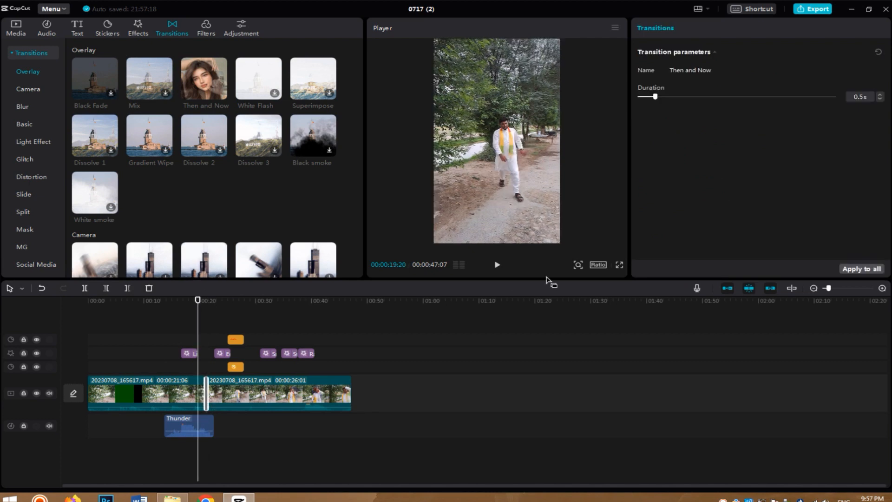
click(499, 266)
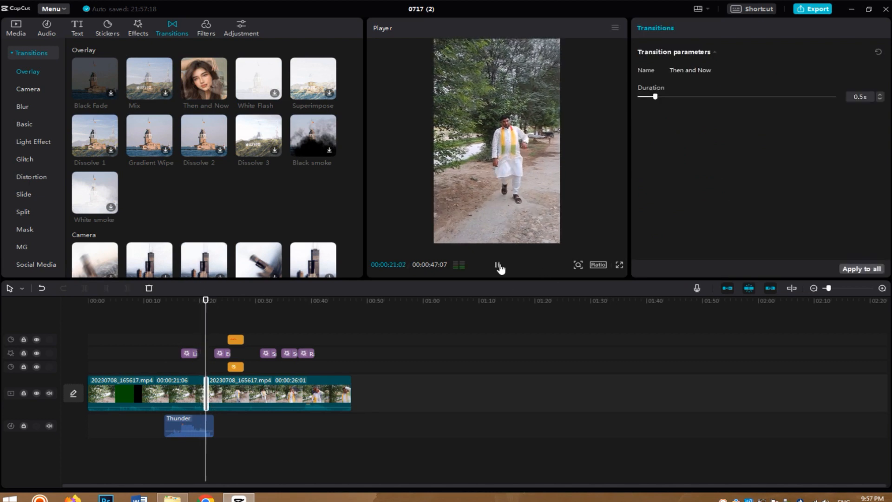
click(499, 266)
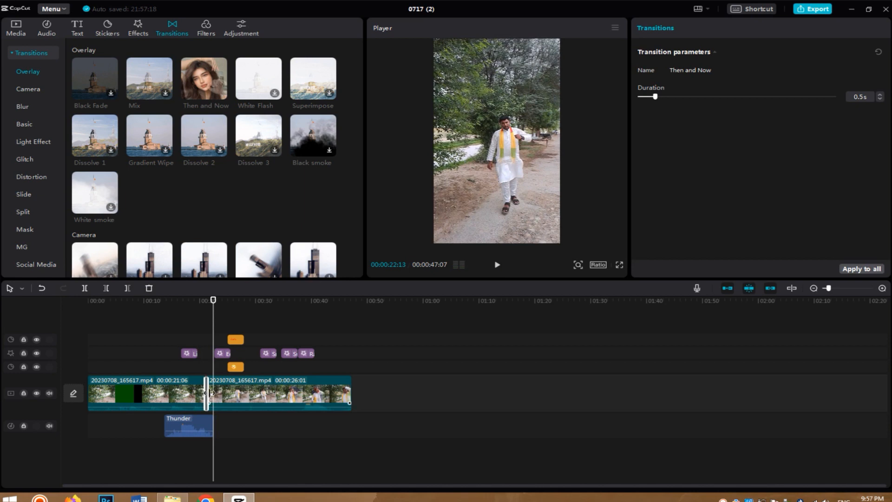
Lengthen the Then and Now transition to 4.3 seconds and play the section across it.
drag(207, 397, 219, 397)
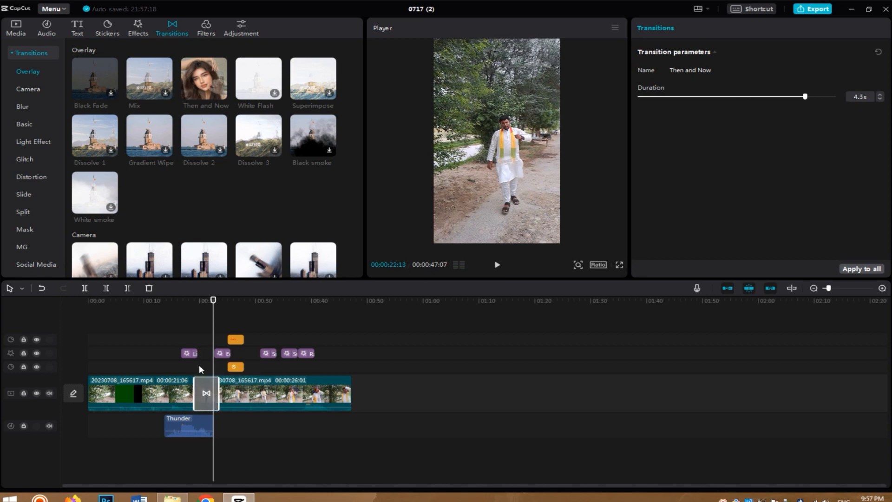
click(193, 302)
click(497, 264)
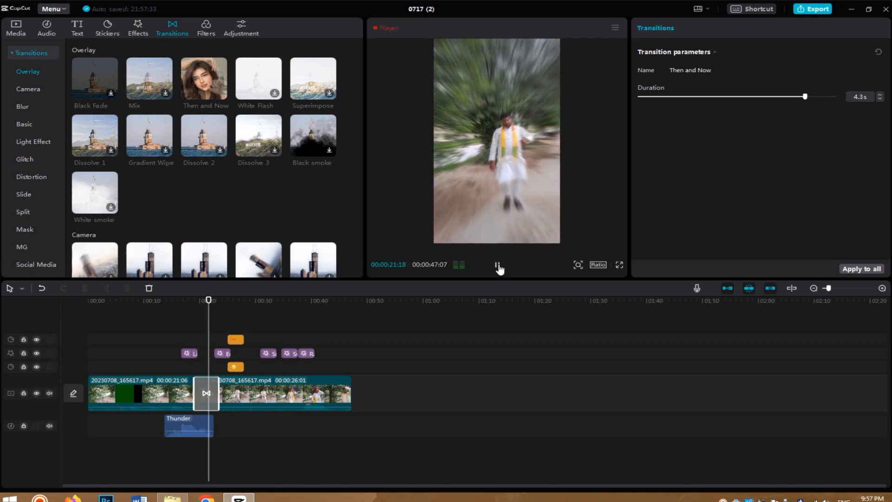
click(499, 267)
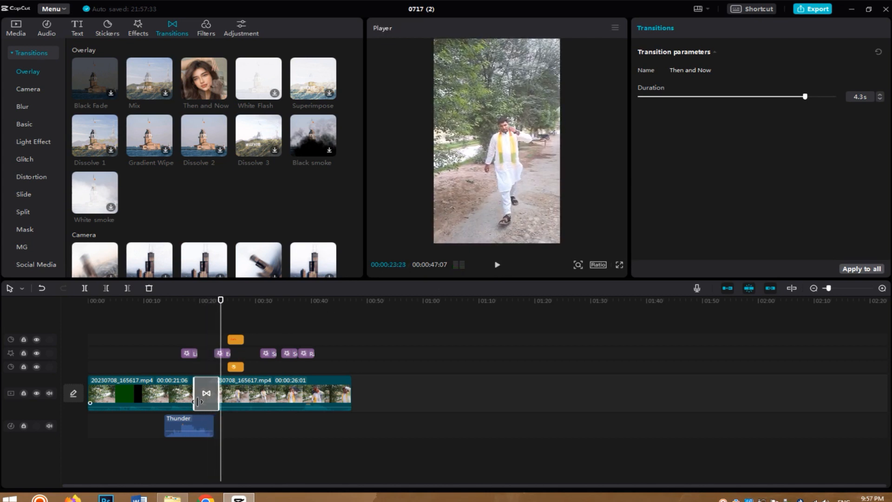
Undo the Then and Now transition and the video split at about 21 seconds.
click(182, 401)
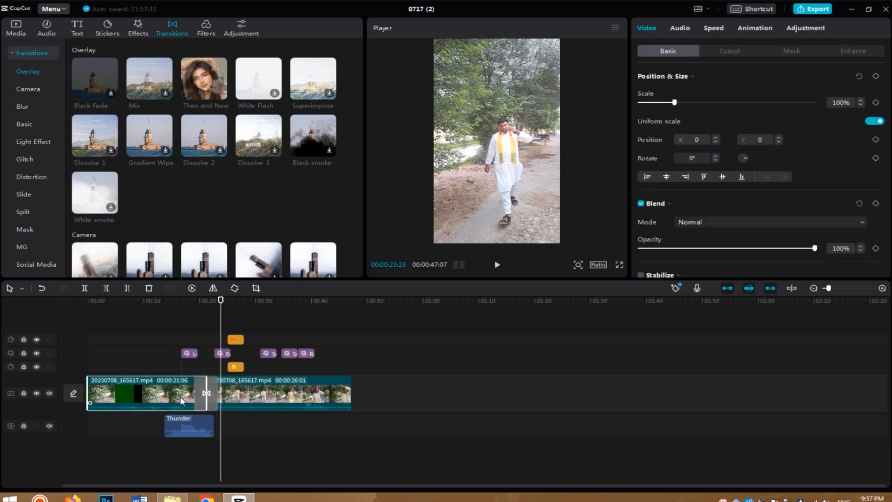
click(210, 399)
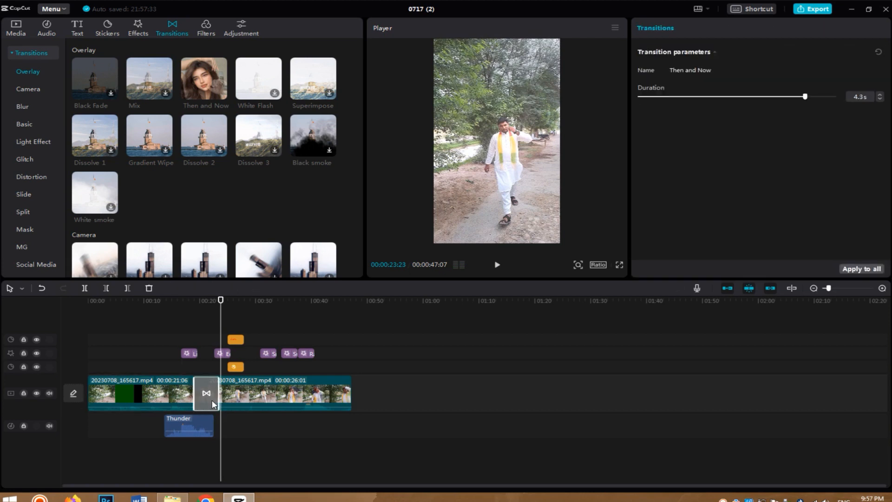
key(ctrl+z)
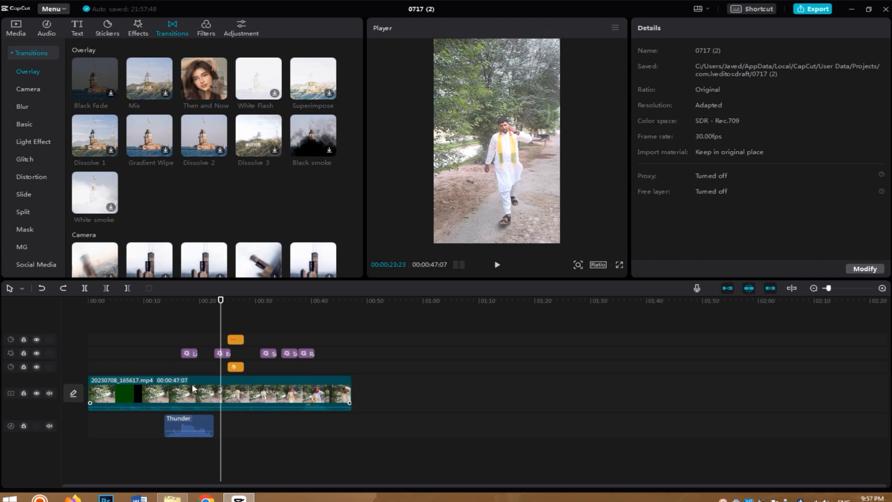
Split the video at 00:00:17:27 within the lightning section and add a 4.3-second Then and Now transition at the cut.
click(188, 302)
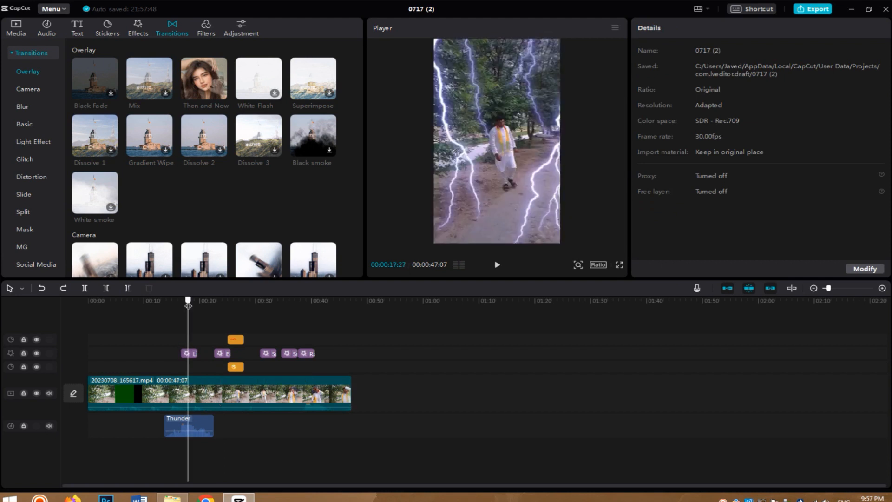
click(192, 398)
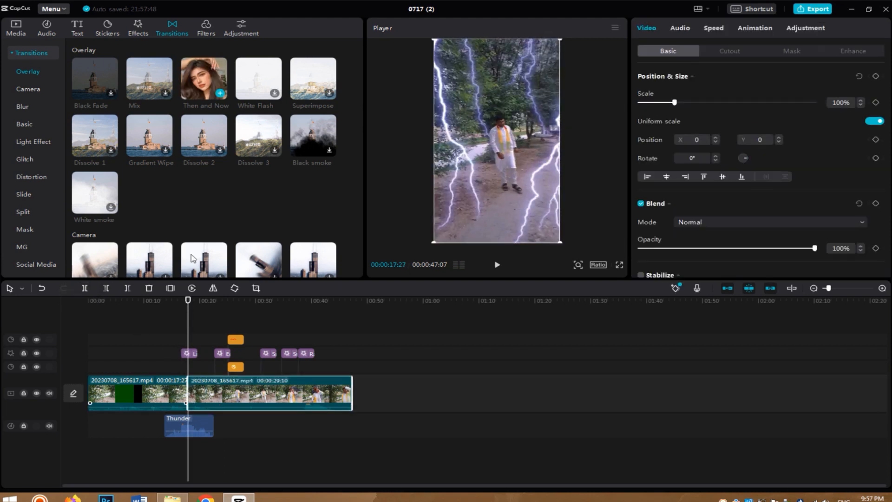
click(84, 288)
drag(188, 397, 199, 394)
Play the video from about 14 seconds through the transition over the lightning effect, then stop playback.
click(169, 302)
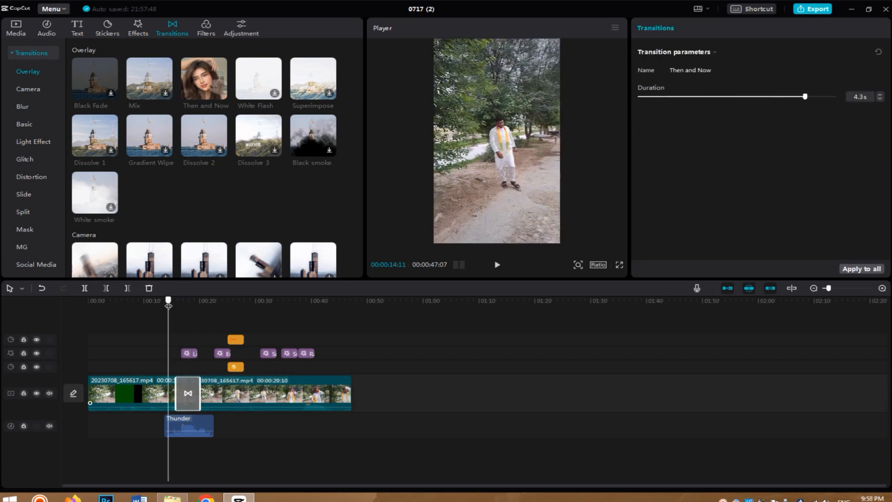
click(497, 265)
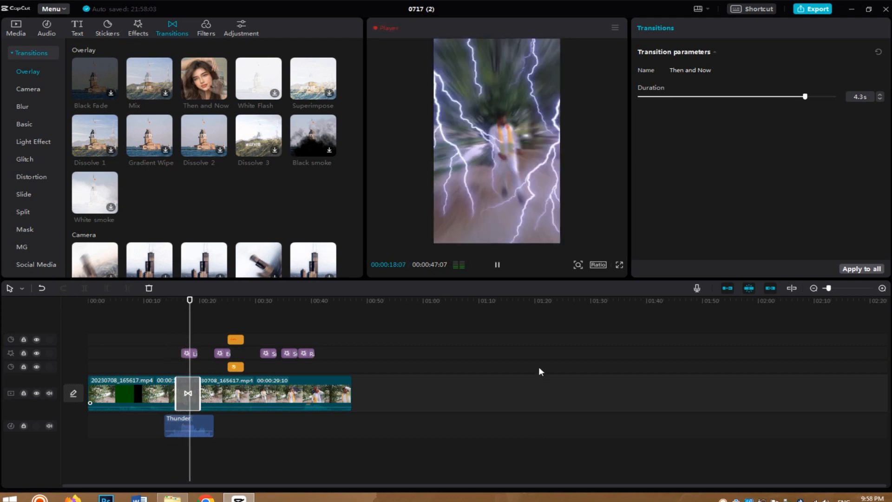
click(501, 265)
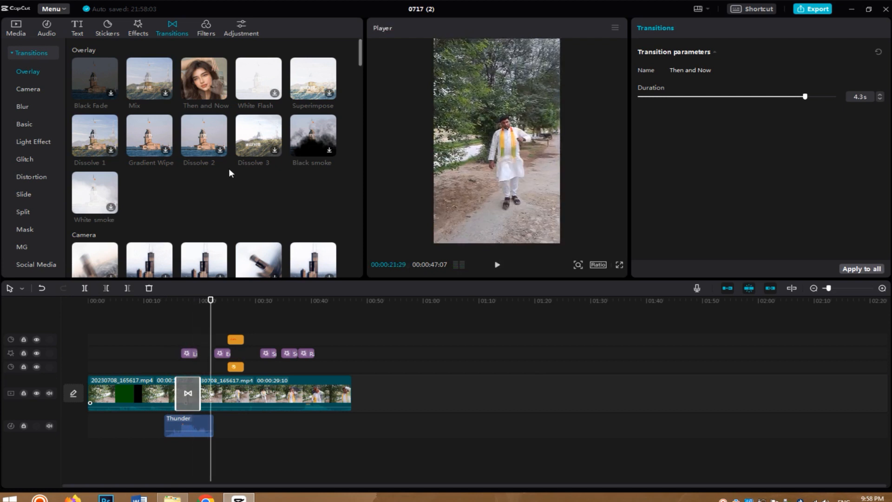
Look through the transitions library, from the Camera and Blur categories to Slide and Split.
scroll(231, 171, down, 6)
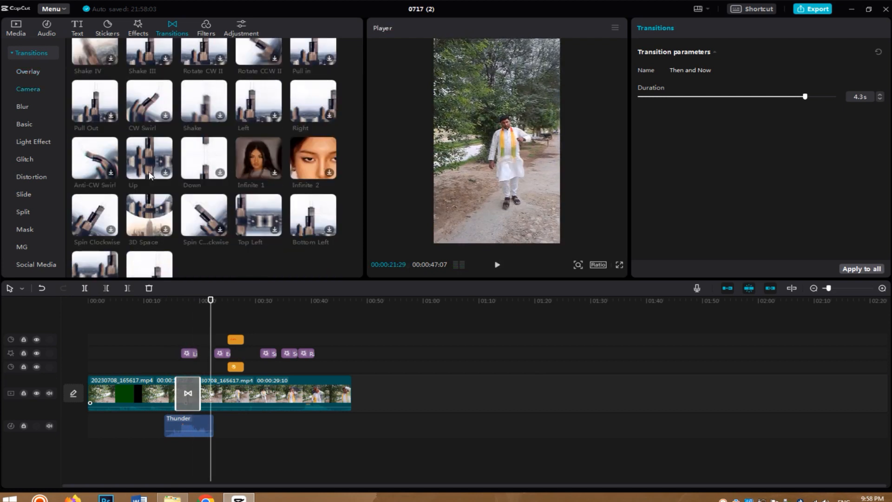
scroll(96, 220, down, 4)
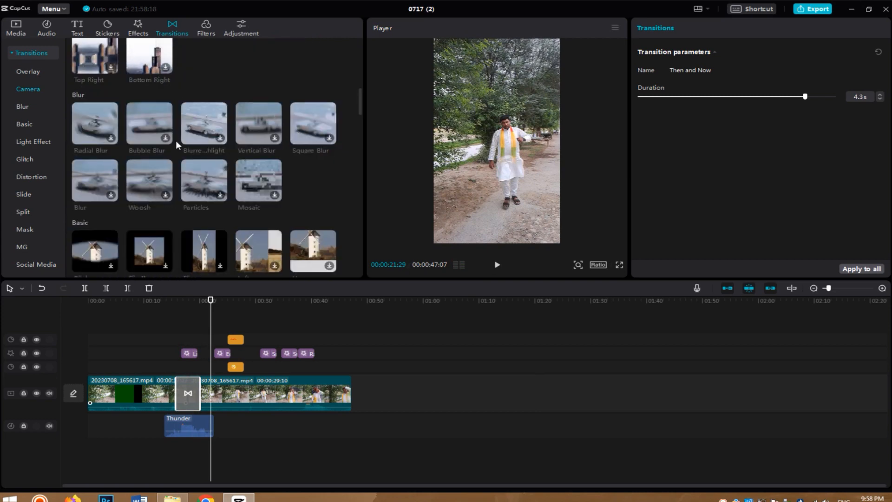
scroll(175, 141, down, 8)
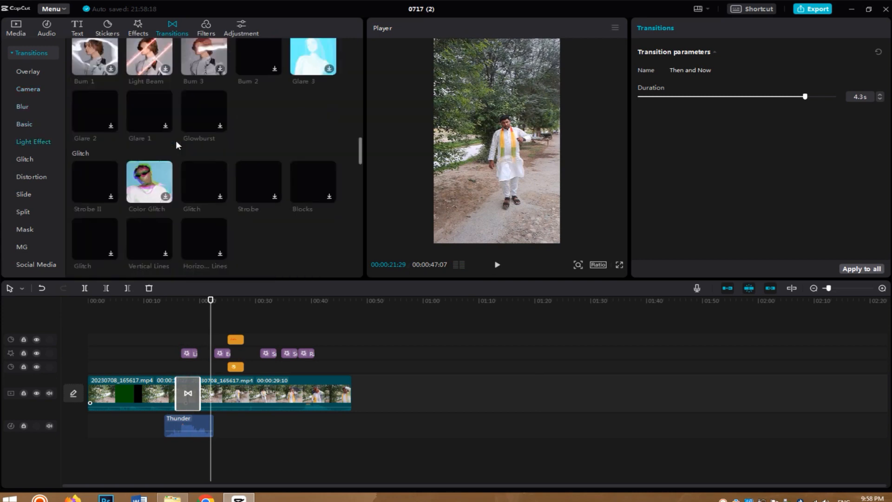
scroll(176, 140, down, 6)
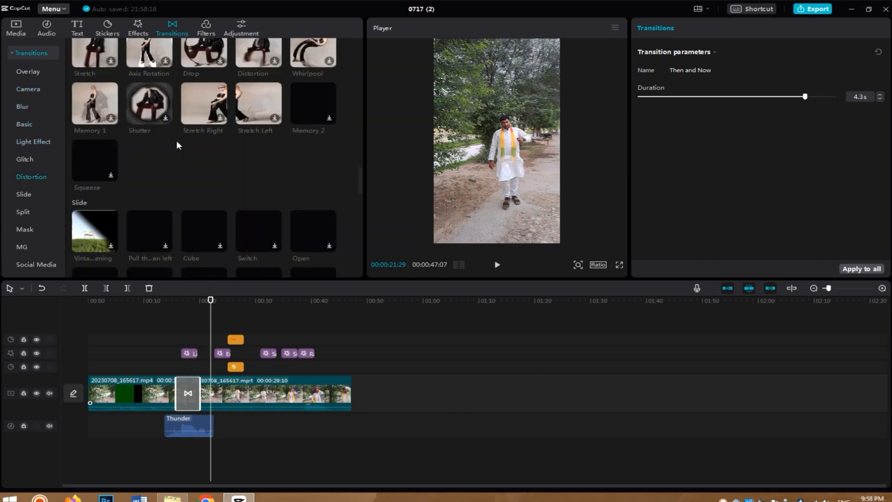
scroll(177, 141, down, 4)
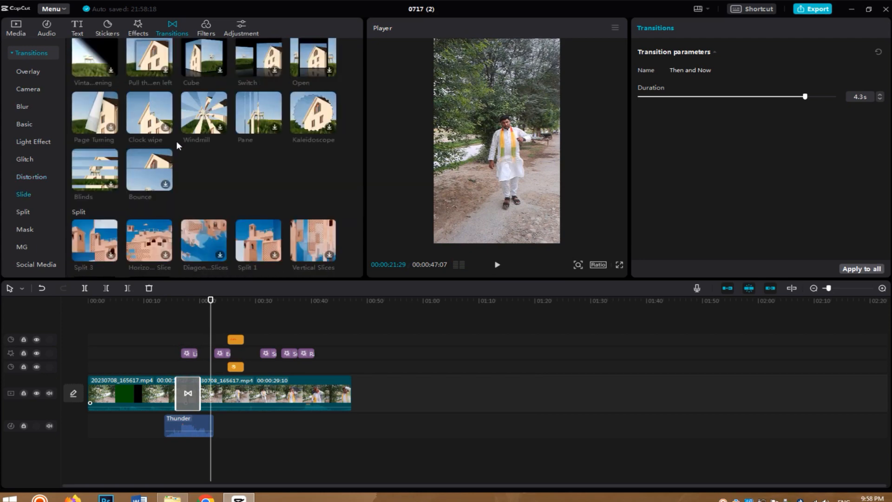
scroll(177, 140, down, 4)
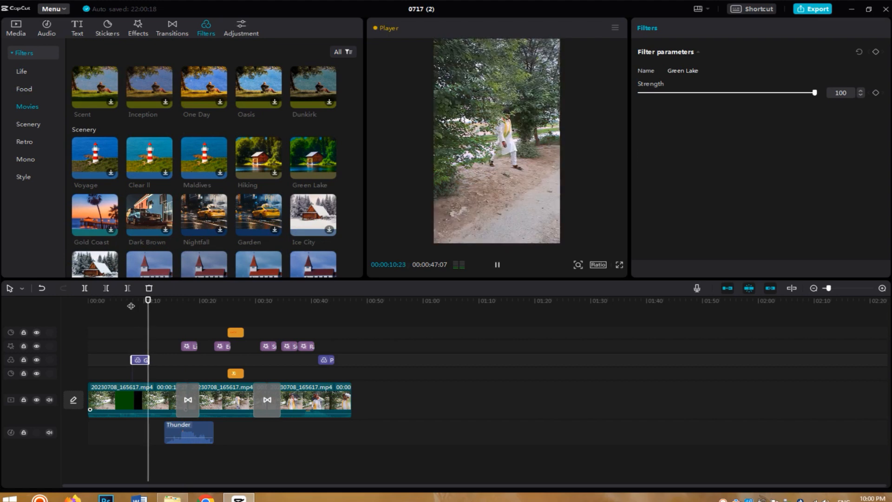
Stretch the Green Lake filter from the start of the video to about 40 seconds and delete the Pine filter after it.
key(space)
drag(138, 361, 332, 361)
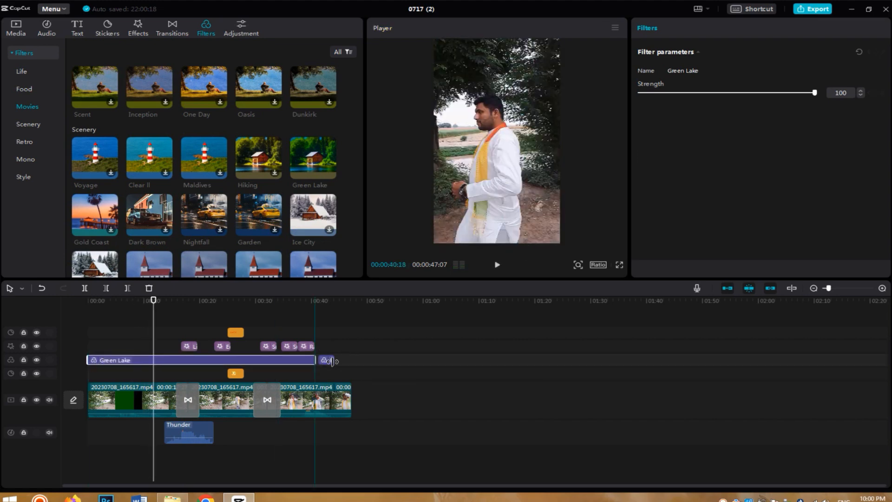
click(330, 360)
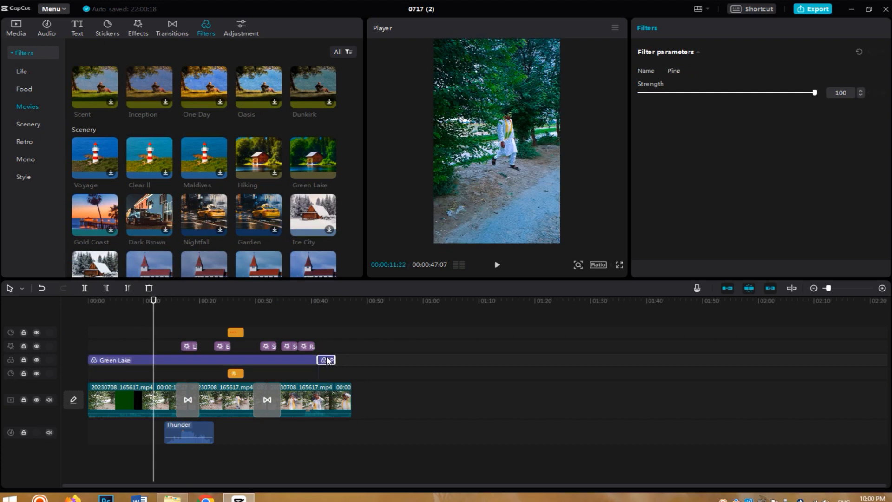
key(Delete)
Extend the Green Lake filter to the end of the video at 00:00:47:07 and play the video from the start.
click(316, 360)
drag(316, 360, 352, 364)
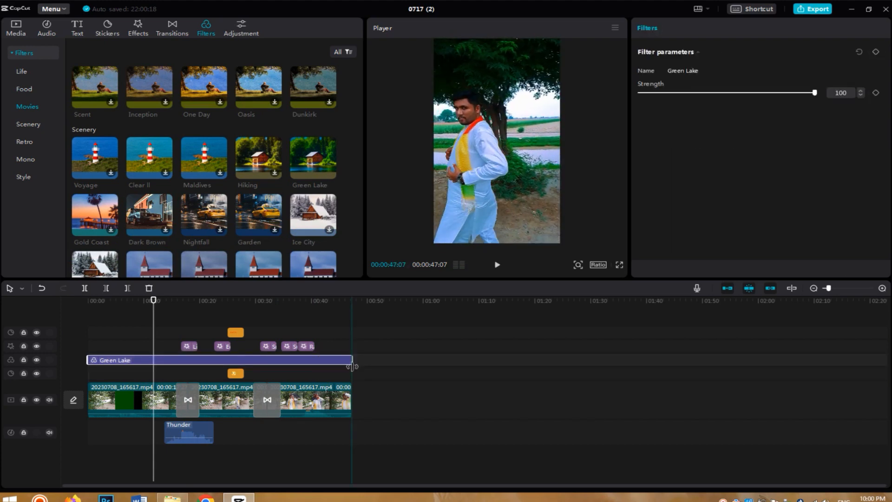
click(90, 300)
key(space)
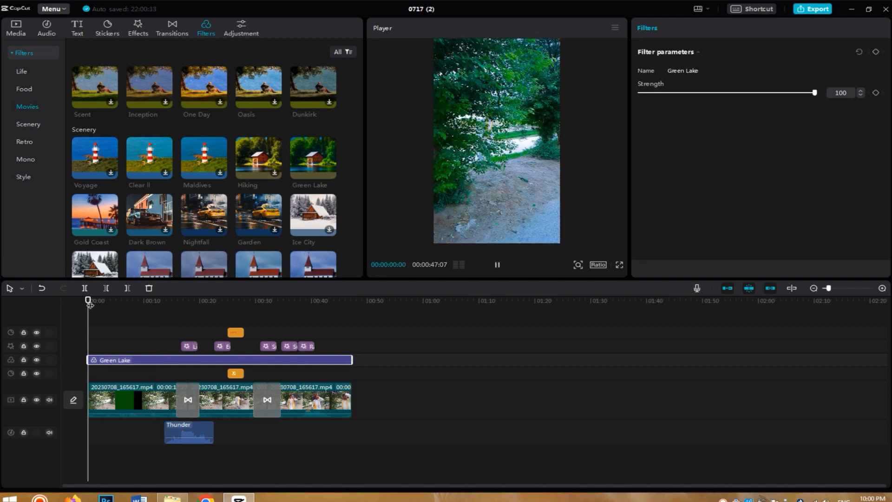
Play sections of the video from about 7 seconds to about 35 seconds to check the Green Lake filter.
click(126, 303)
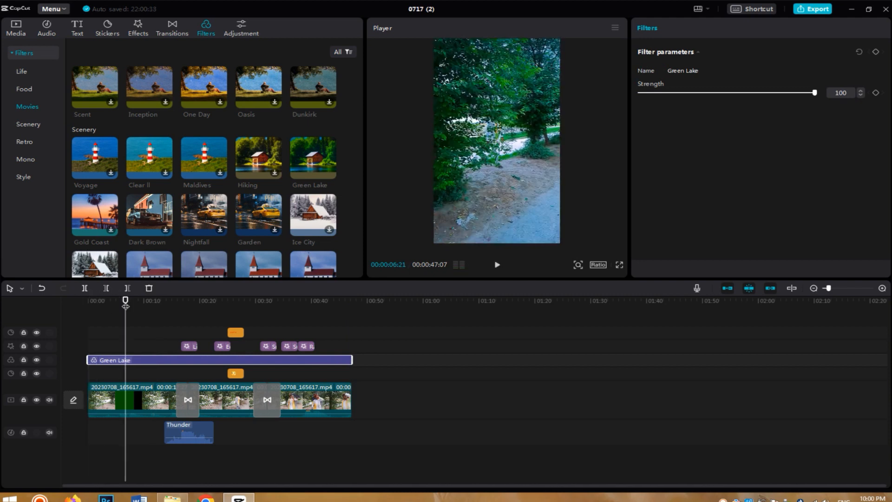
click(496, 265)
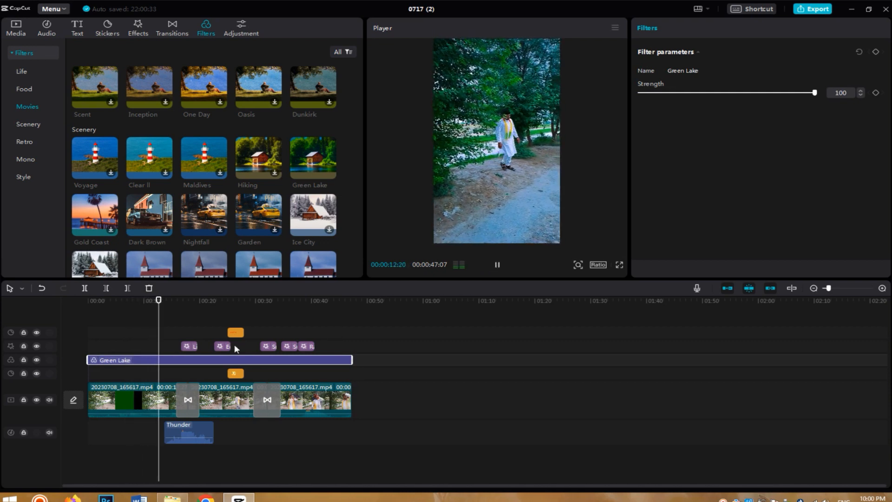
click(198, 301)
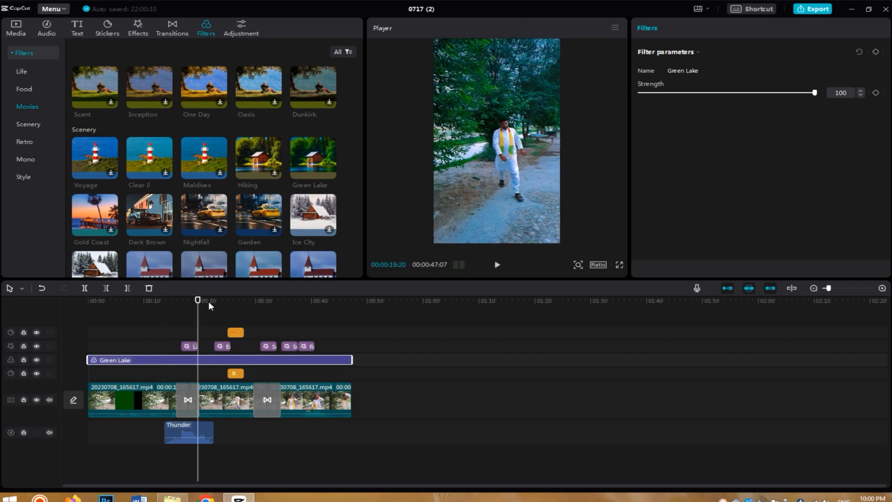
click(497, 264)
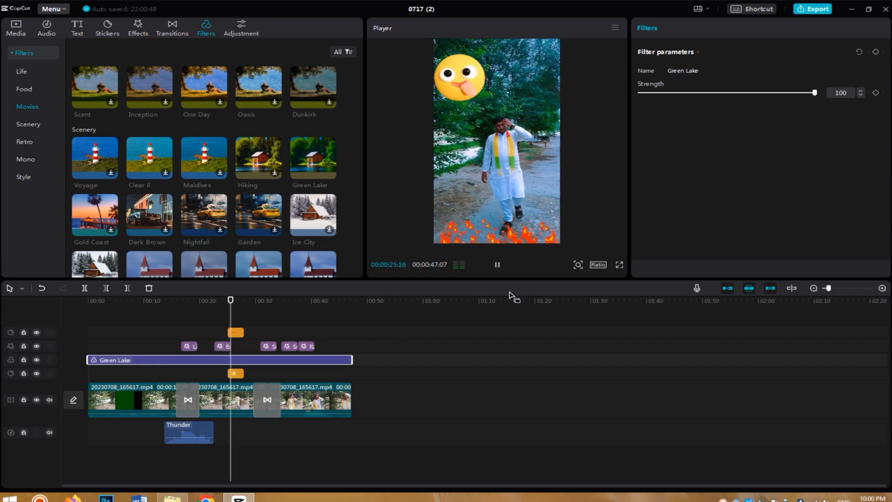
click(282, 301)
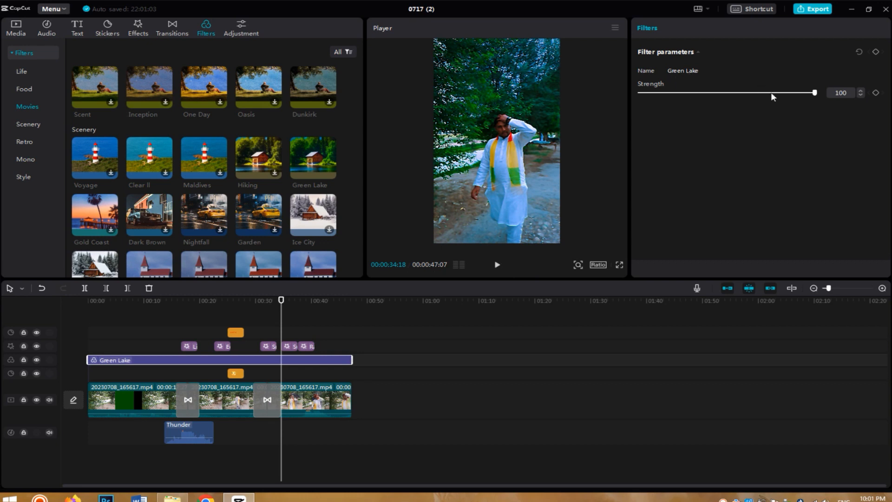
Set the Green Lake filter's strength to 94 and look through the Retro, Mono and Style filters.
drag(755, 93, 804, 92)
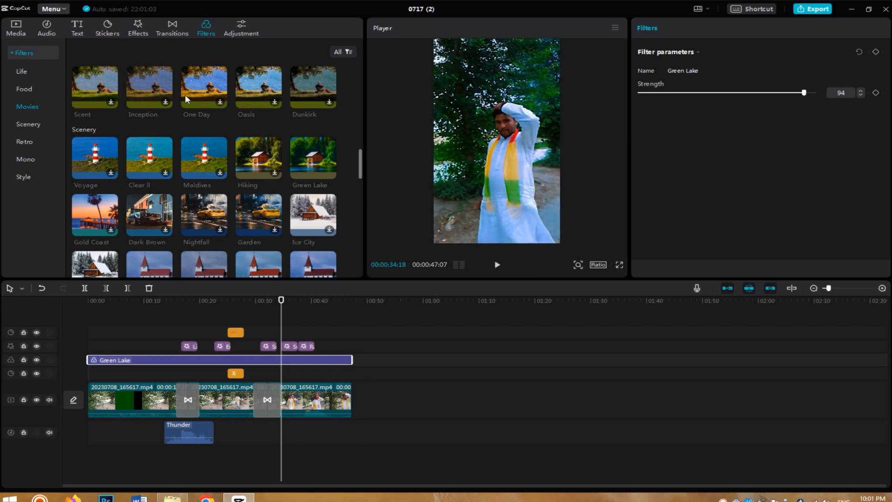
scroll(184, 97, down, 10)
scroll(129, 179, down, 3)
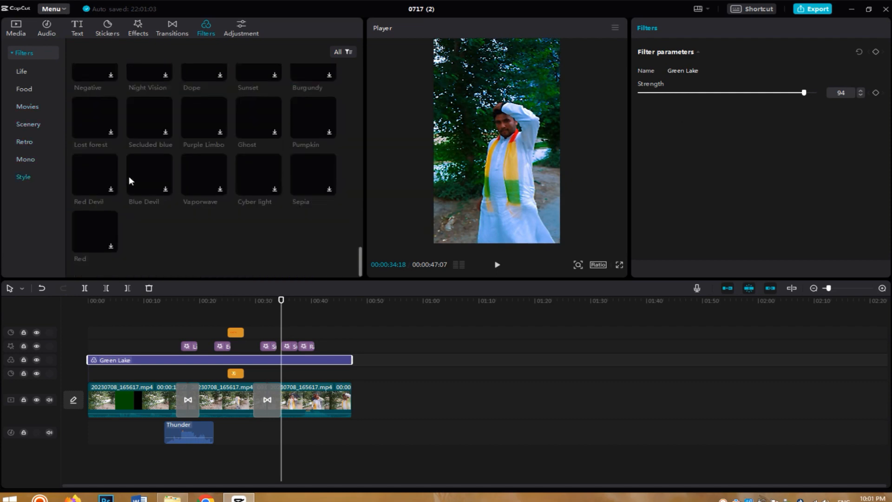
scroll(130, 181, up, 10)
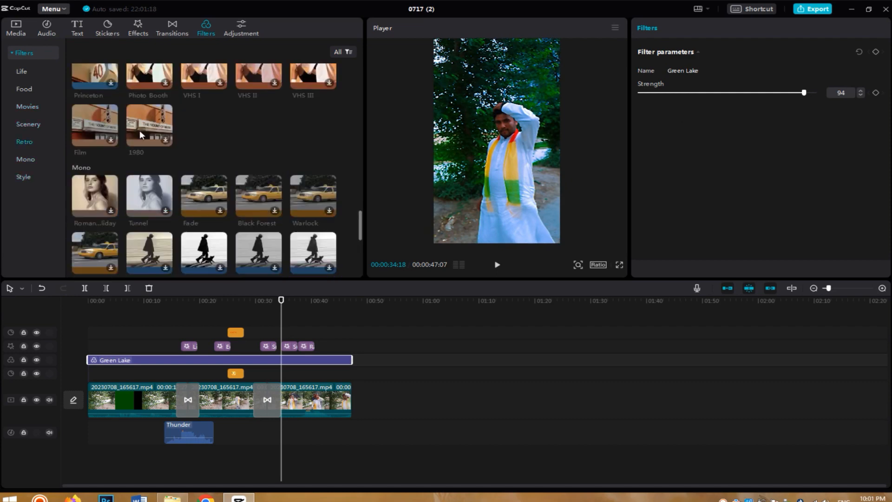
Look at the adjustment options, including the LUT import dialog and a preview of the custom adjustment.
click(241, 28)
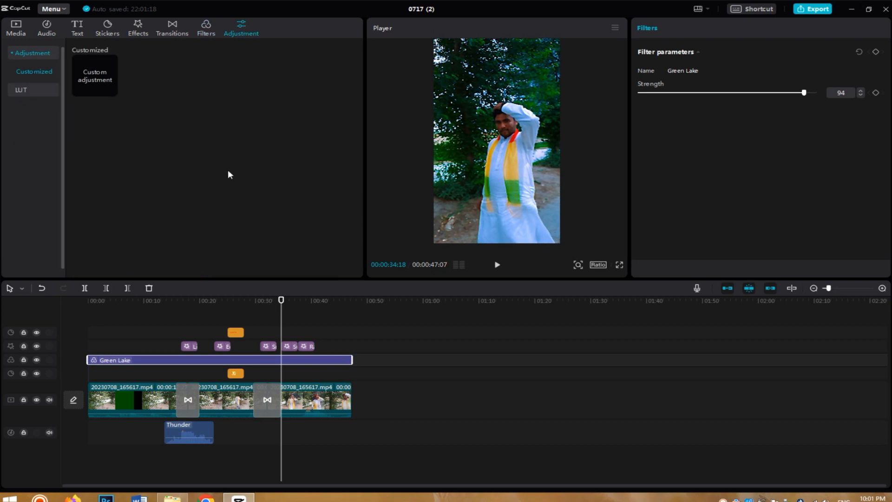
click(28, 90)
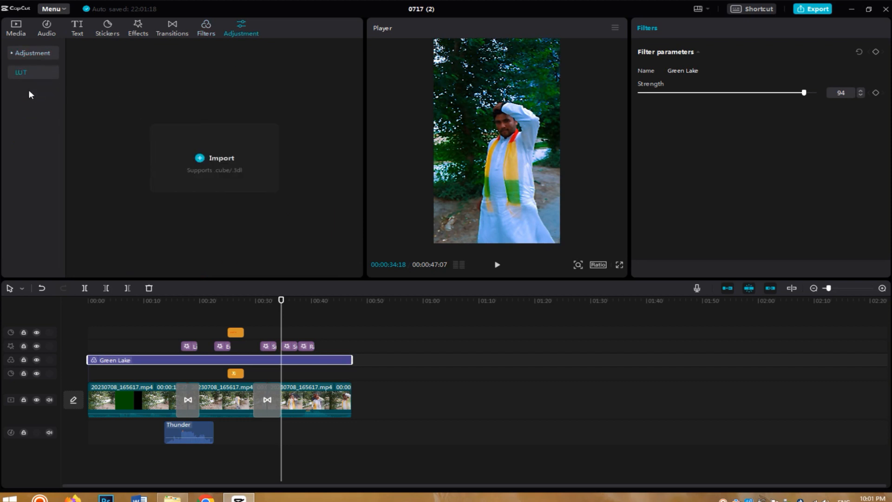
click(210, 160)
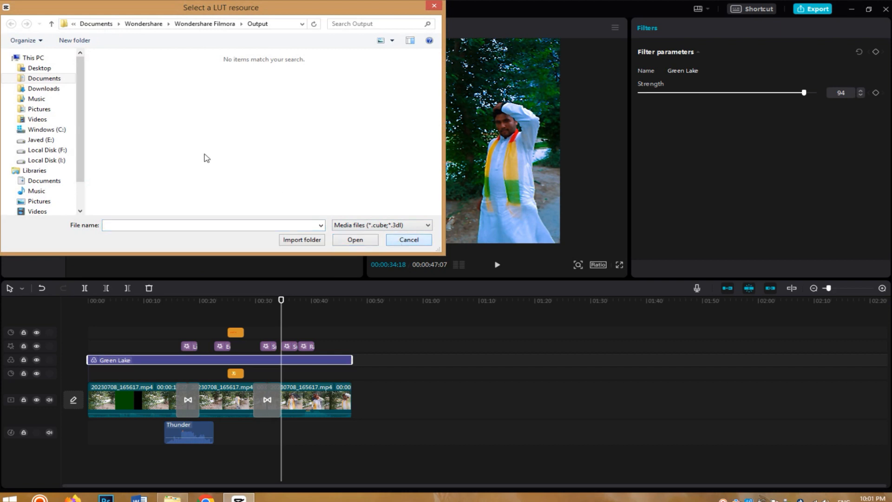
click(408, 240)
click(38, 53)
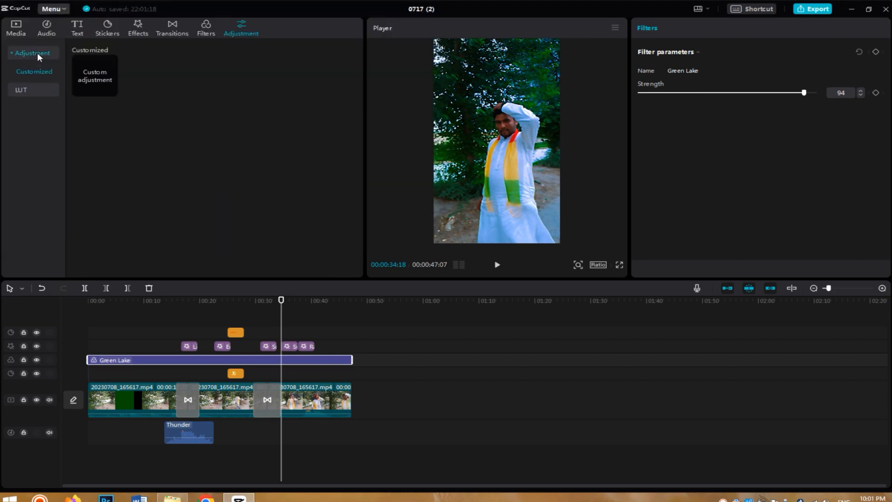
click(94, 77)
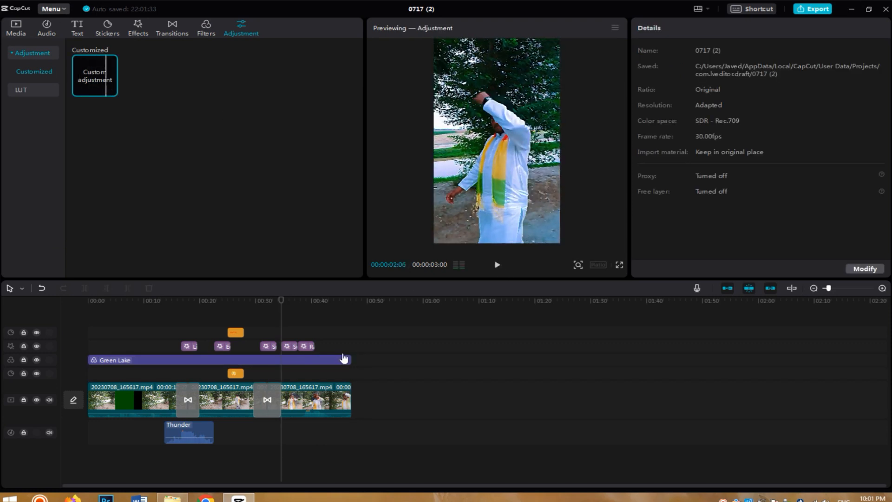
Delete all the video clips from the main track to clear the timeline.
click(159, 403)
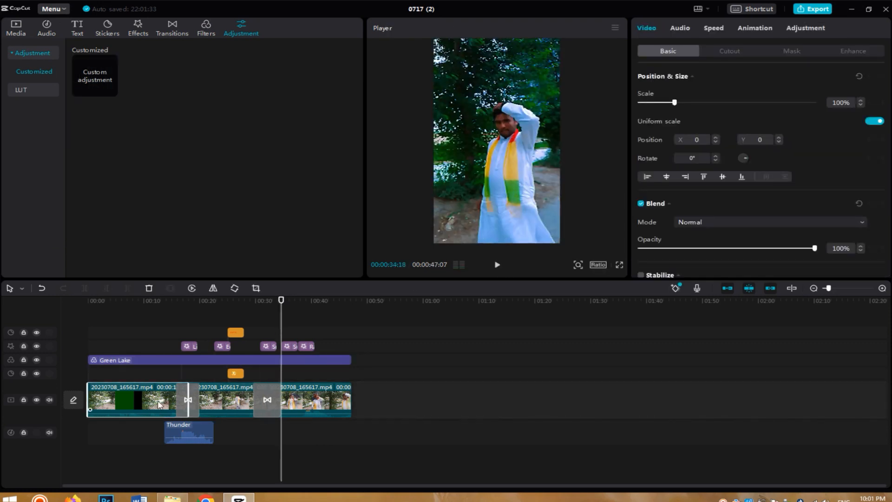
drag(395, 402, 132, 405)
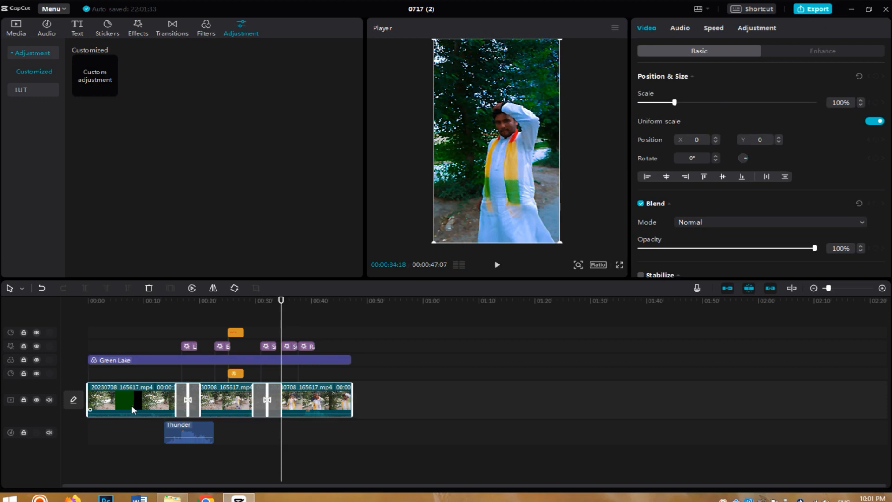
key(Delete)
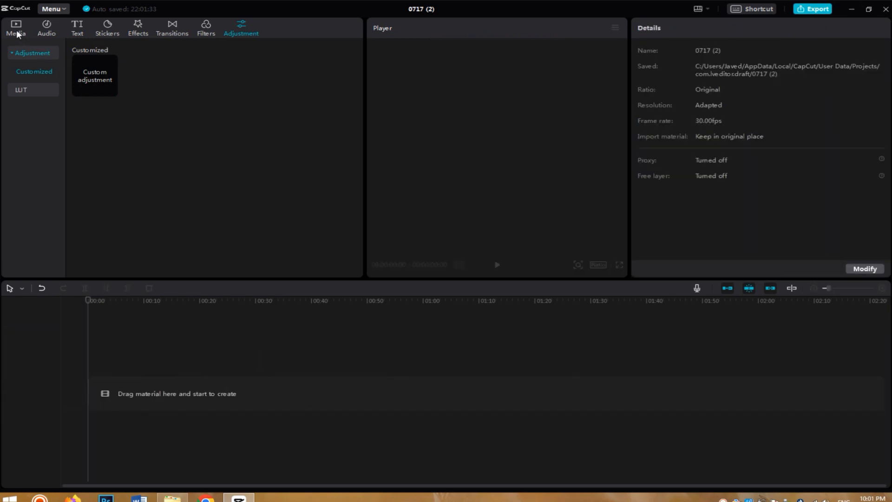
Add the imported clip 20230708_165617.mp4 to the start of the empty timeline and set its scale to 106%.
click(16, 29)
drag(118, 99, 91, 395)
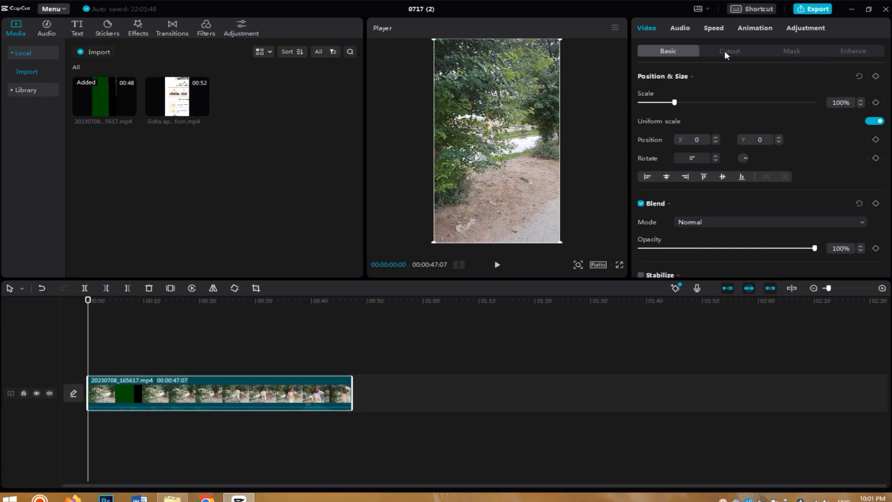
drag(674, 103, 677, 103)
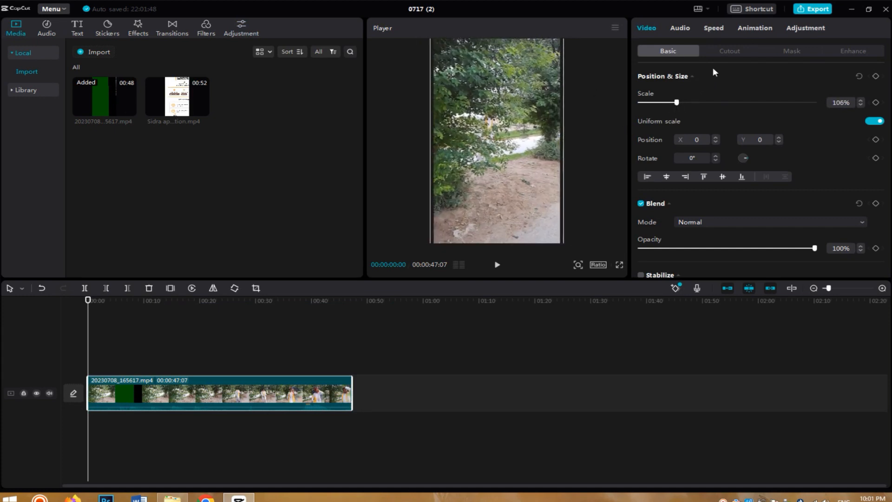
Try a chroma key on the clip with a green picked from the foliage, adjust its strength and shadow, and turn it off.
click(727, 52)
click(642, 78)
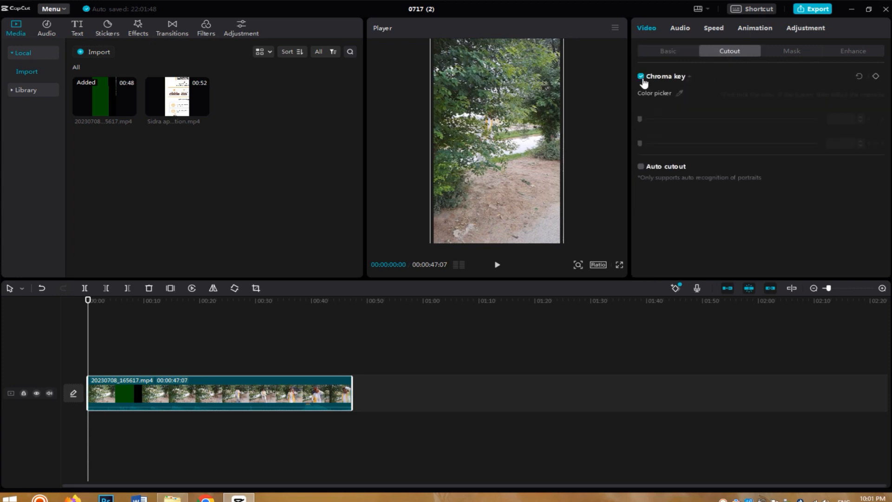
click(483, 101)
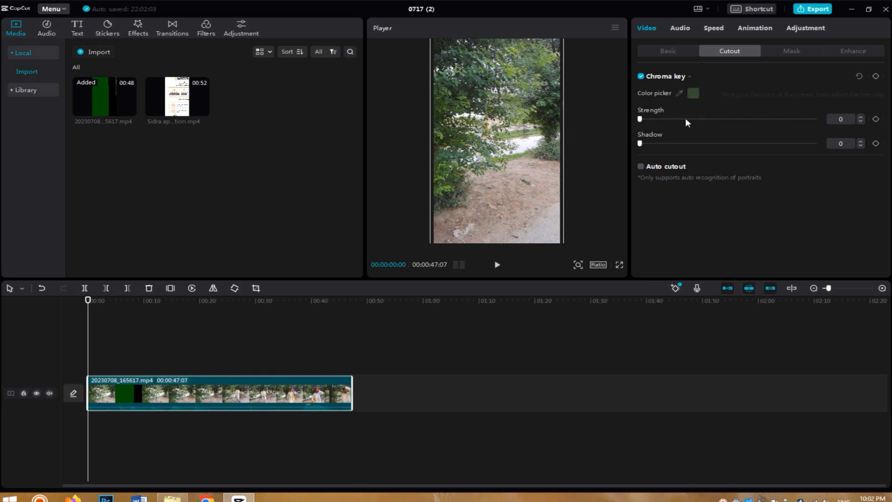
drag(685, 118, 779, 119)
drag(726, 143, 693, 144)
click(641, 77)
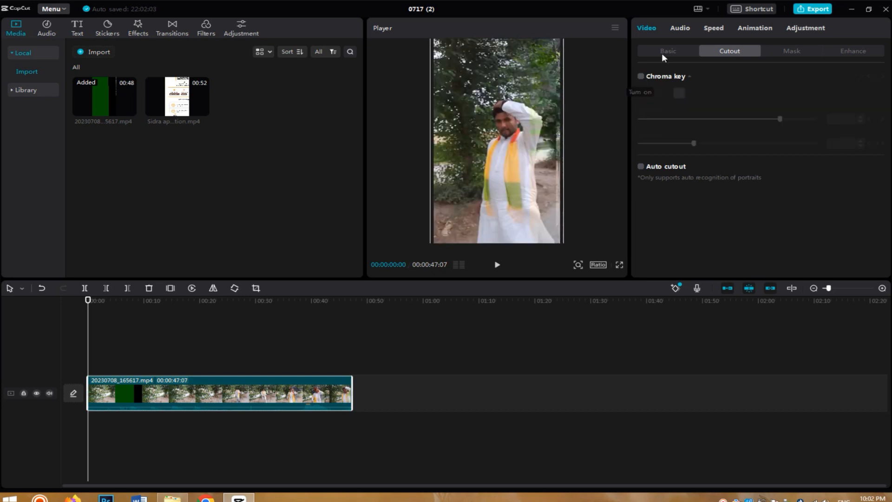
Try the Split, Circle and Filmstrip masks on the clip and reset the mask to None.
click(789, 51)
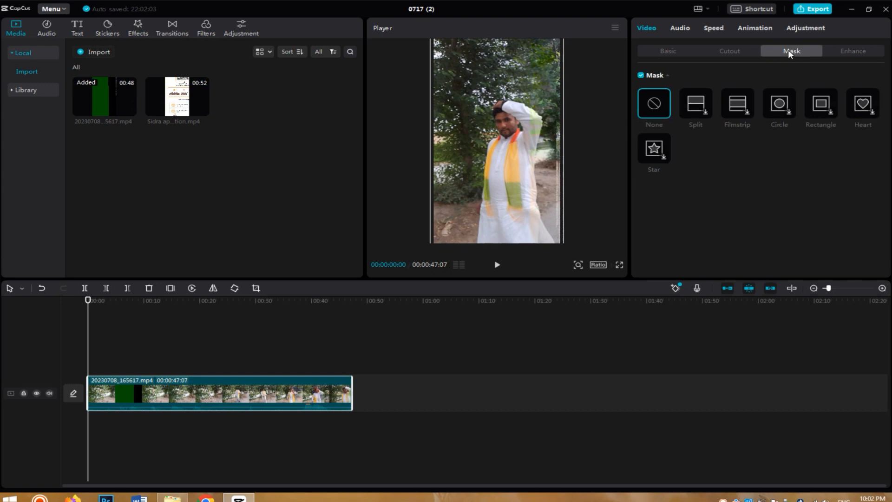
click(701, 115)
click(786, 111)
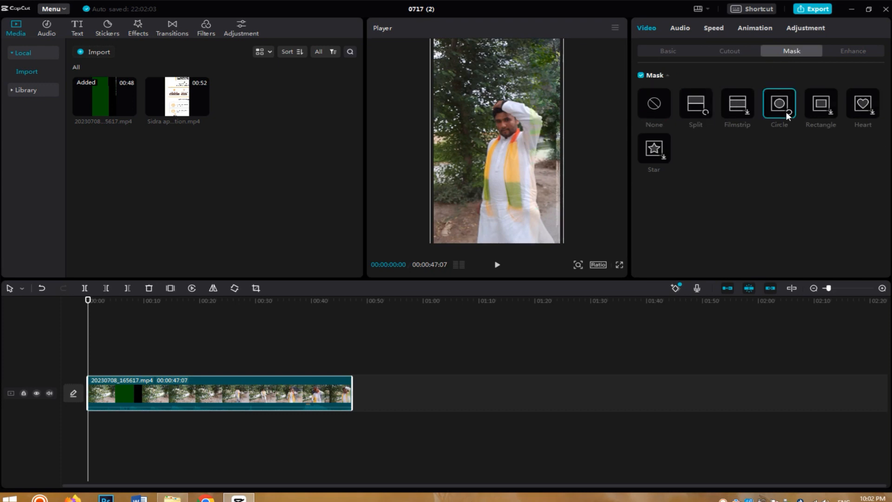
click(851, 51)
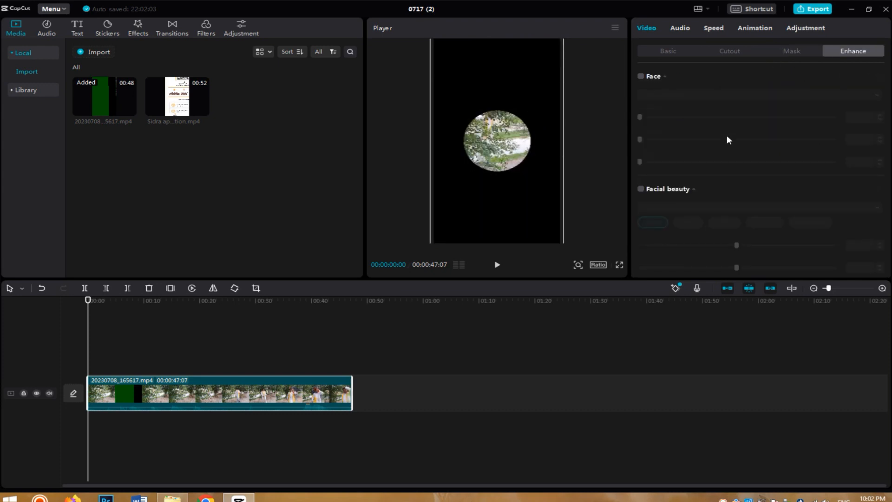
click(785, 52)
click(739, 107)
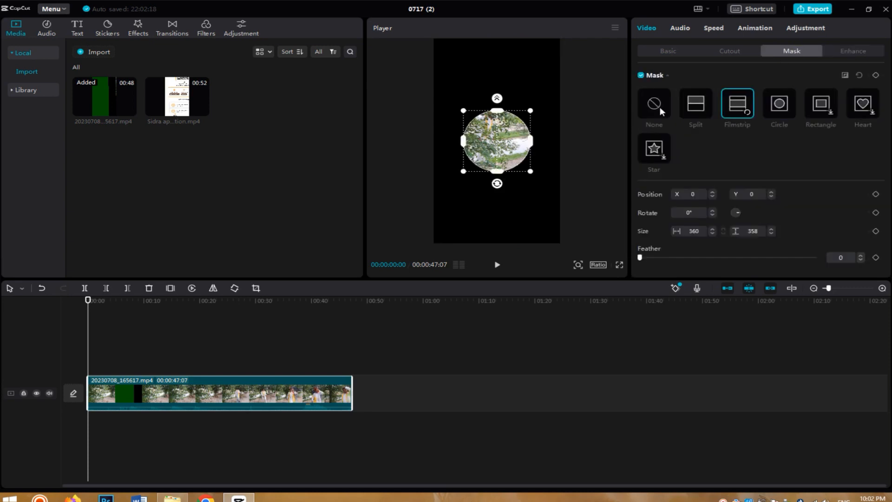
click(657, 107)
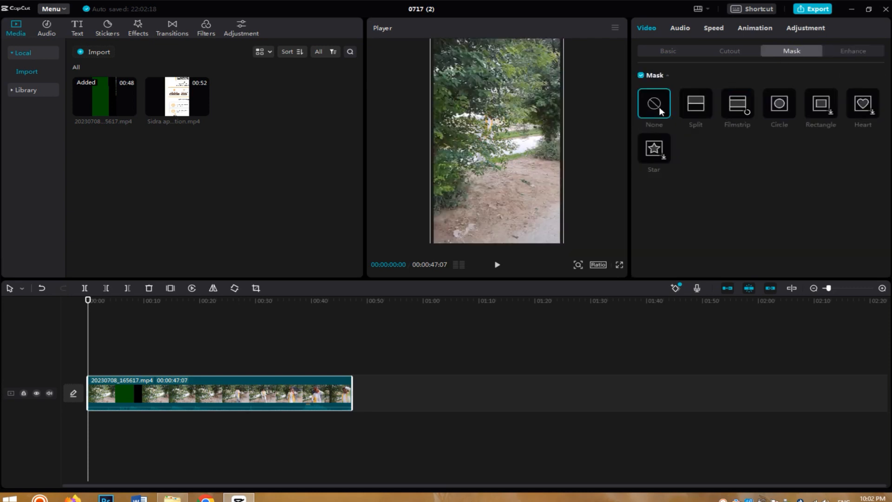
Turn on the Face enhancement with the playhead at 00:00:18:00 and set Smooth to 48.
click(857, 52)
click(157, 301)
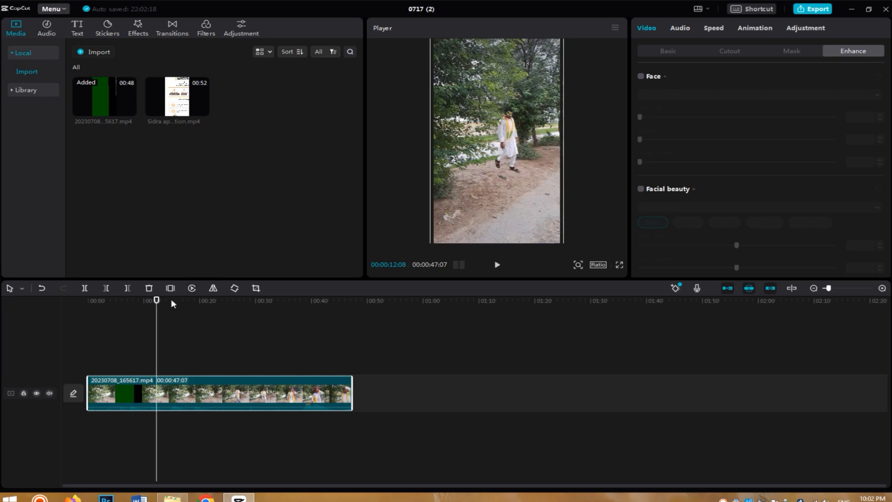
click(188, 302)
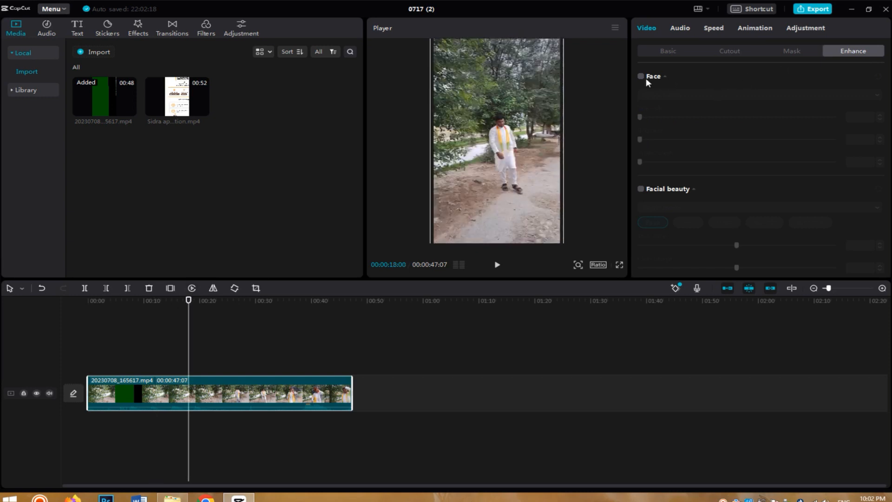
click(641, 76)
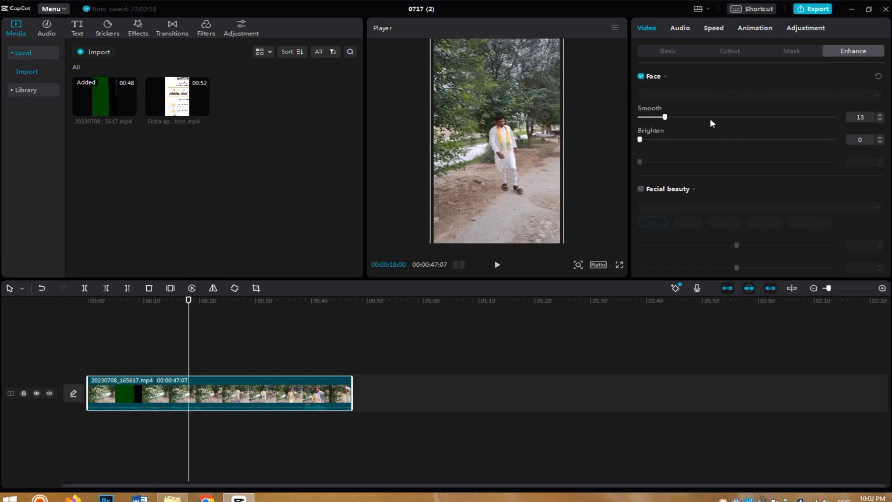
click(734, 118)
Move the playhead to 00:00:33:13 and set the Face enhancement to Smooth 20, Brighten 18 and White teeth 14.
click(217, 301)
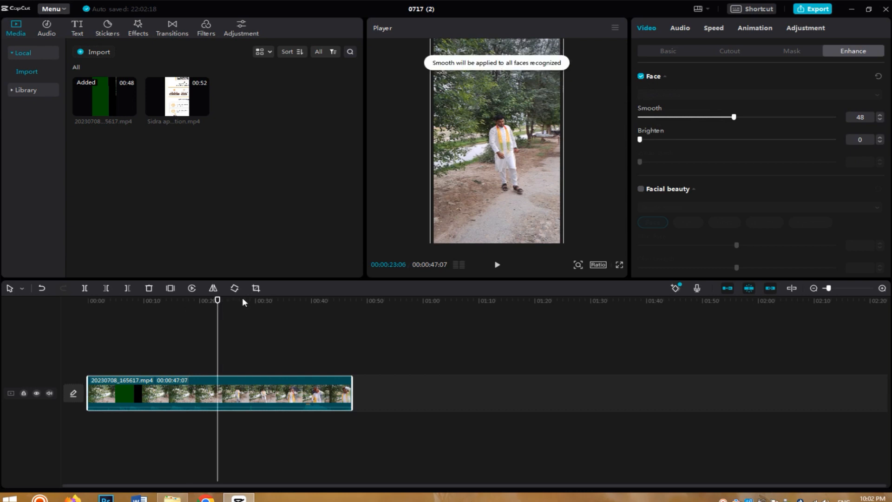
click(246, 301)
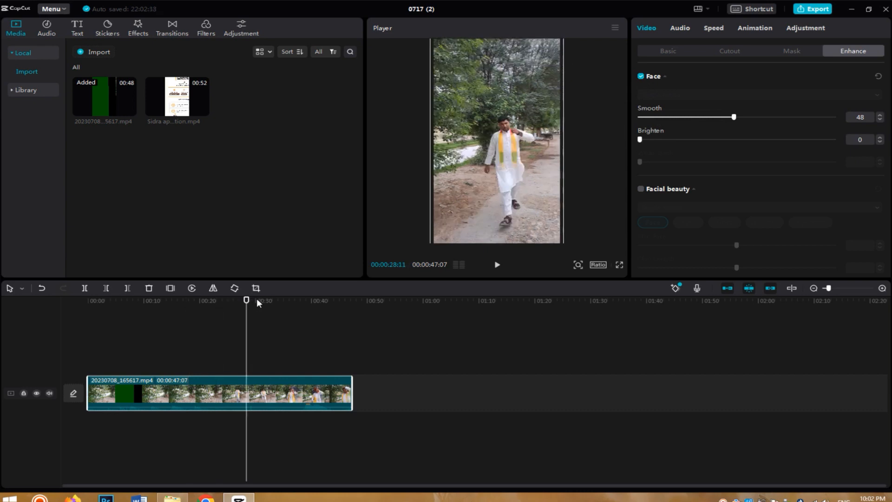
click(275, 301)
click(292, 300)
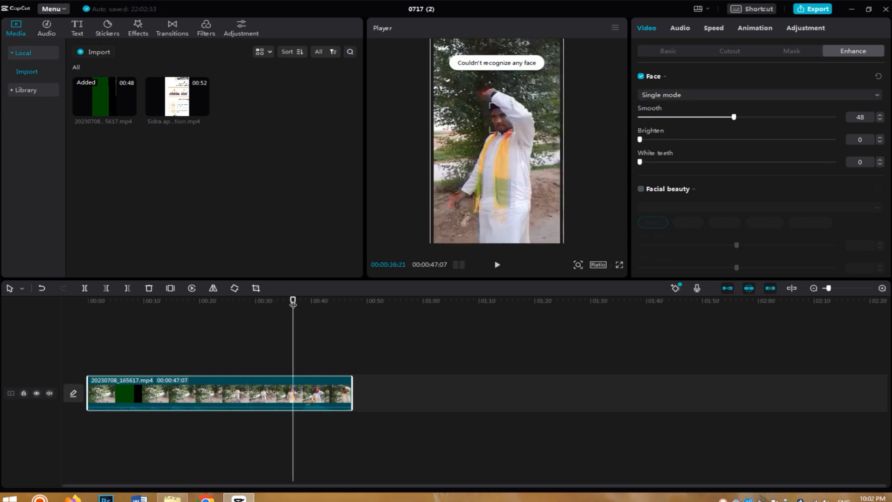
click(275, 303)
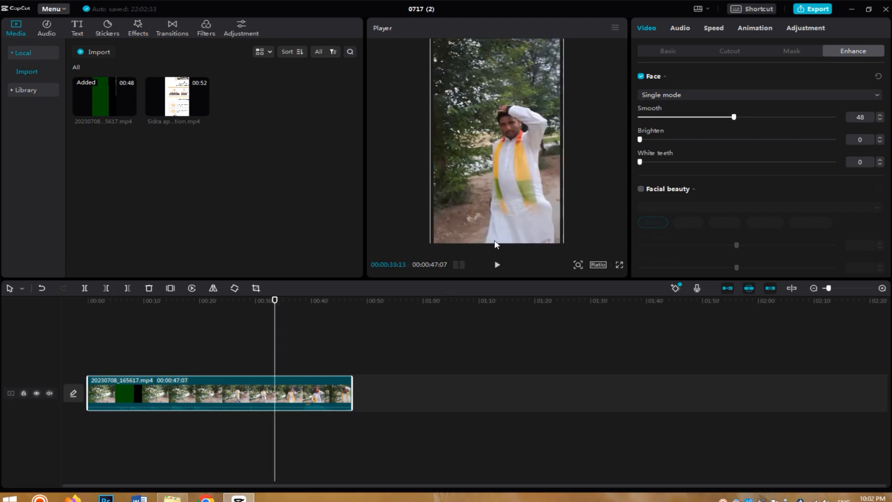
click(677, 118)
click(671, 117)
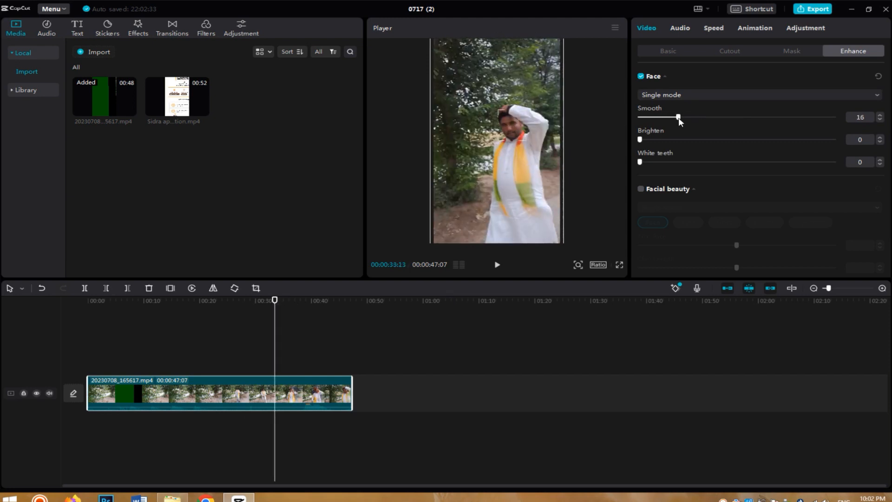
click(674, 140)
click(667, 160)
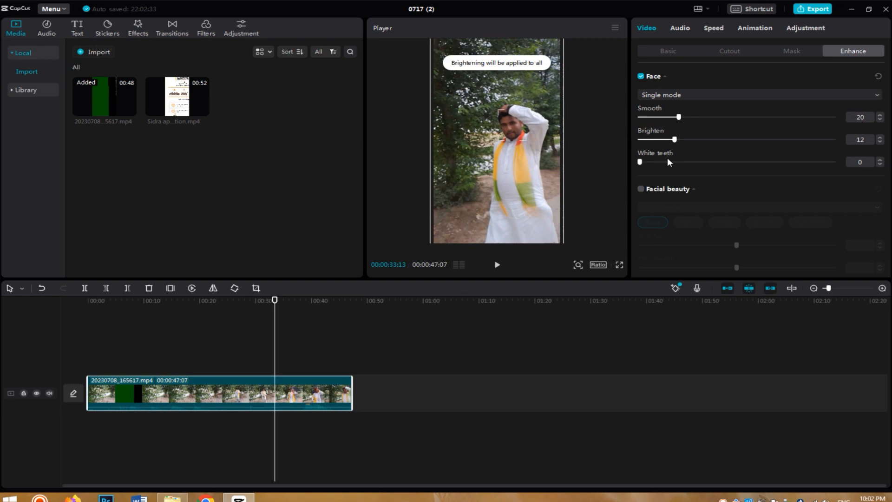
Turn on Facial beauty for the clip and look through its face sliders and the makeup presets.
click(641, 189)
scroll(675, 197, down, 6)
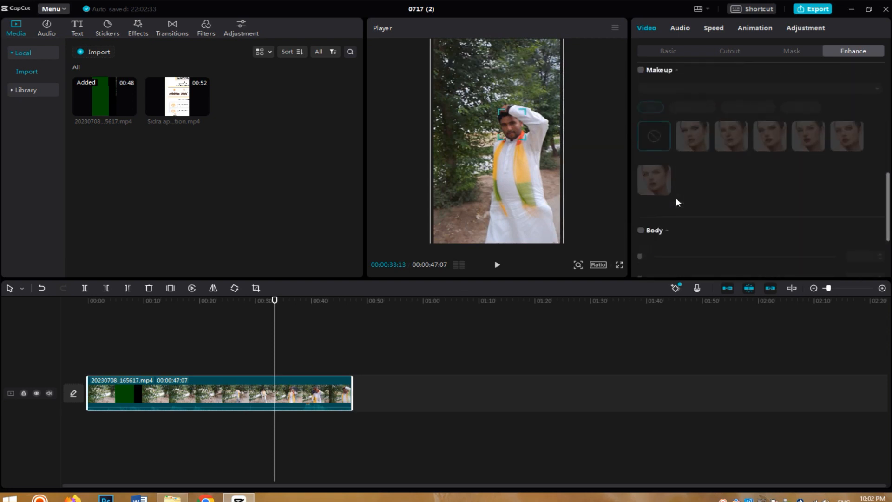
scroll(675, 197, up, 4)
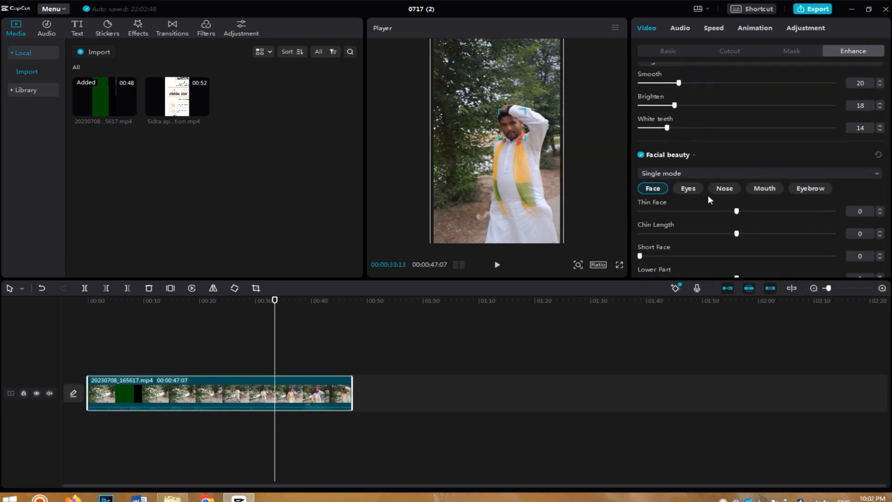
scroll(709, 199, down, 4)
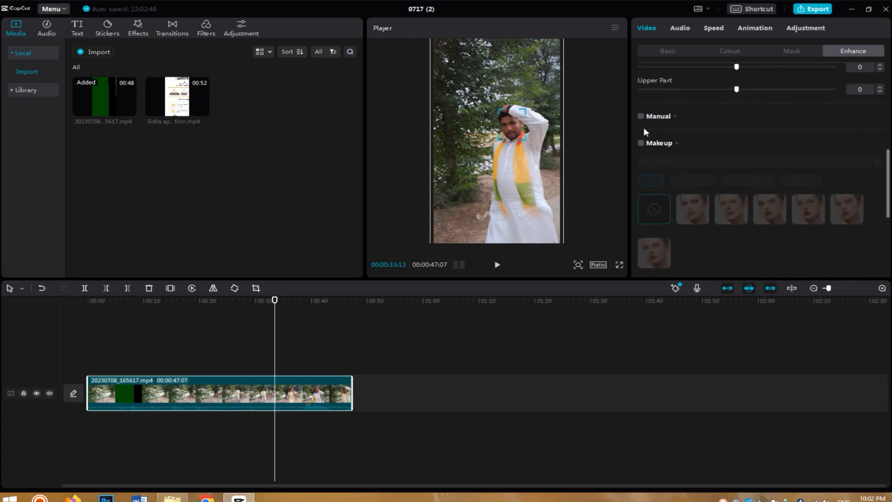
Try the Manual and Body enhancements on the clip and turn them off.
click(641, 116)
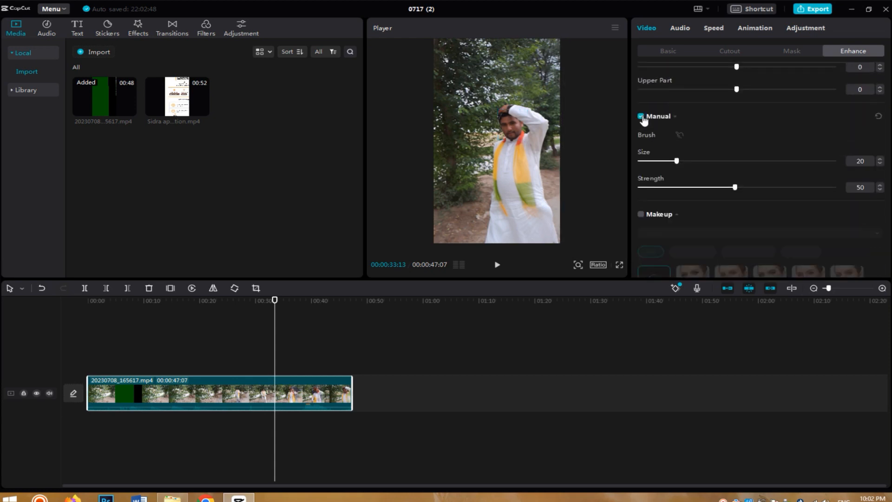
scroll(656, 149, down, 5)
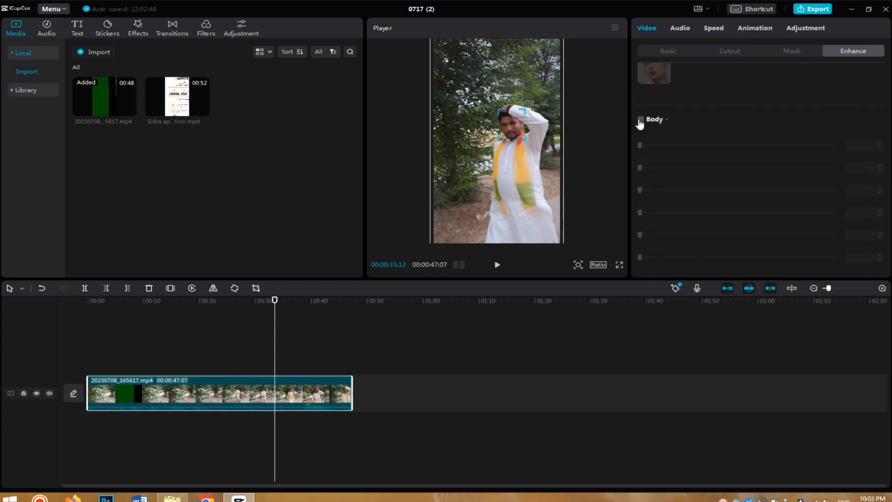
click(640, 120)
click(641, 120)
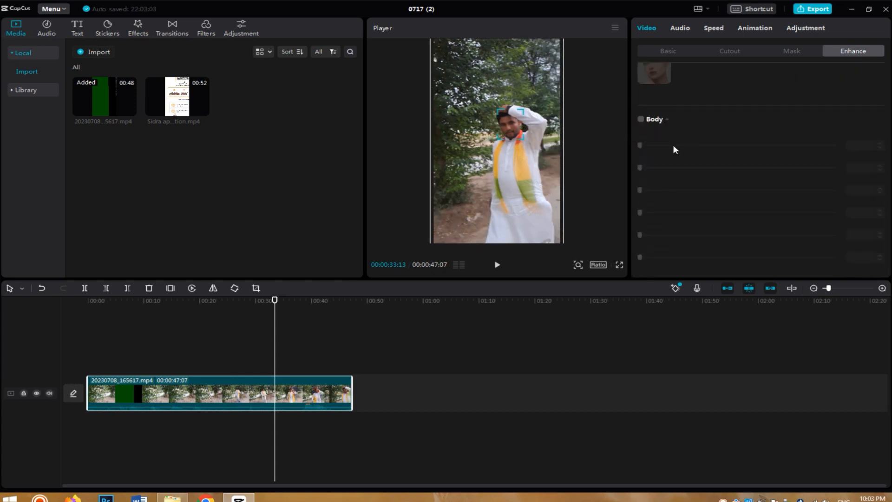
scroll(673, 149, up, 6)
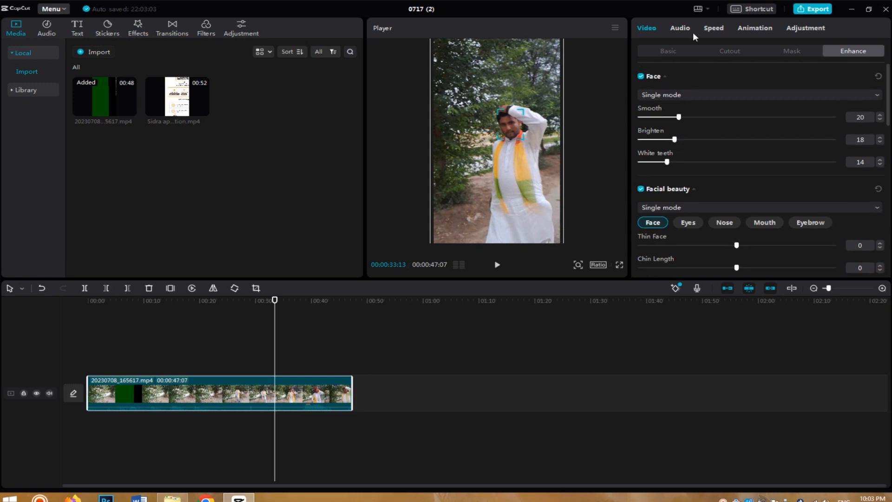
Try a clip speed of 5.0x and change it to 2.0x.
click(680, 30)
click(714, 29)
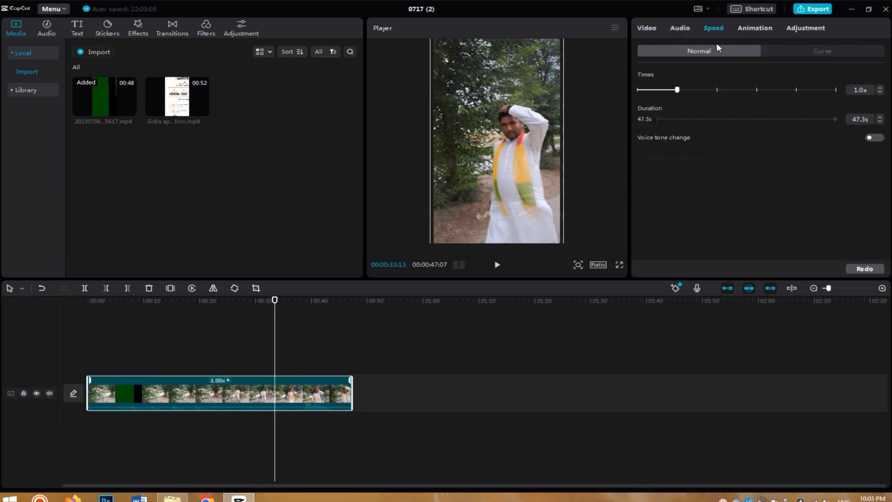
drag(679, 89, 757, 89)
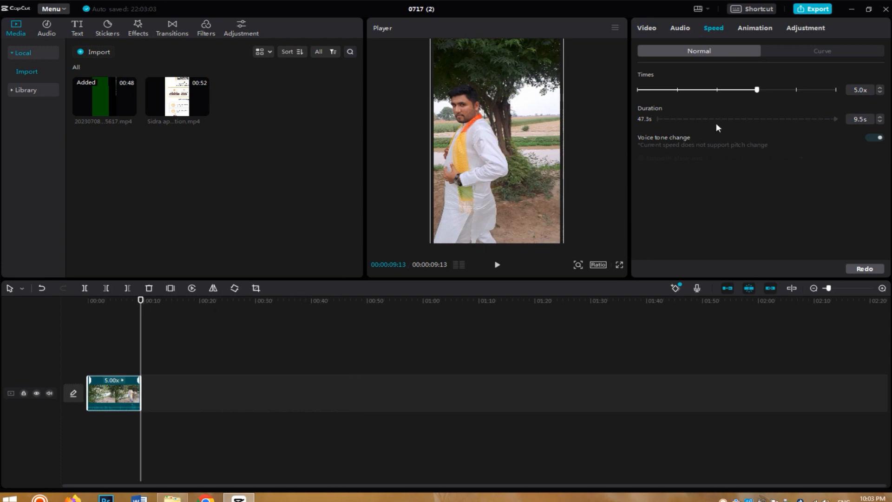
click(717, 89)
click(677, 90)
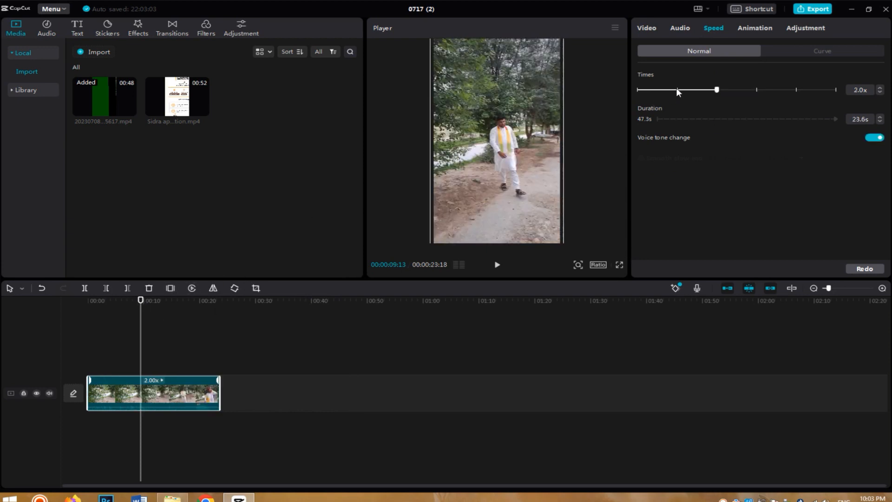
click(716, 89)
Play the sped-up clip from the start and from 00:00:09:23, and restore its speed to 1.0x.
click(497, 265)
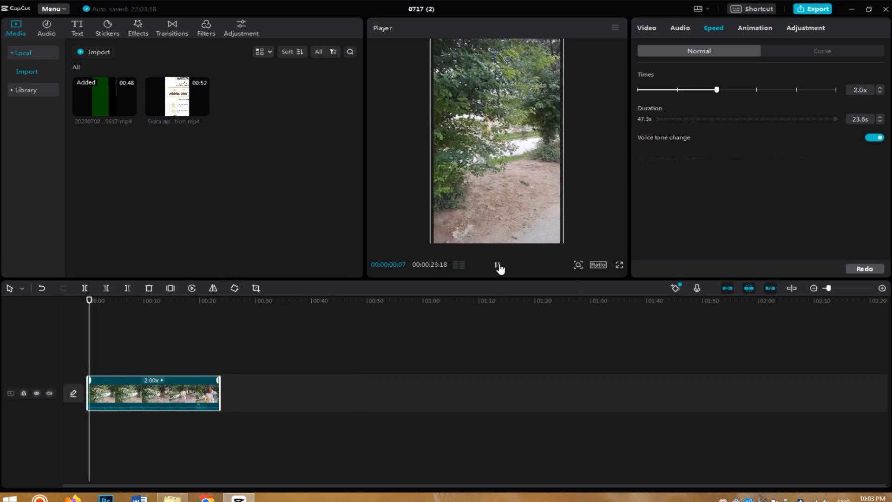
click(143, 300)
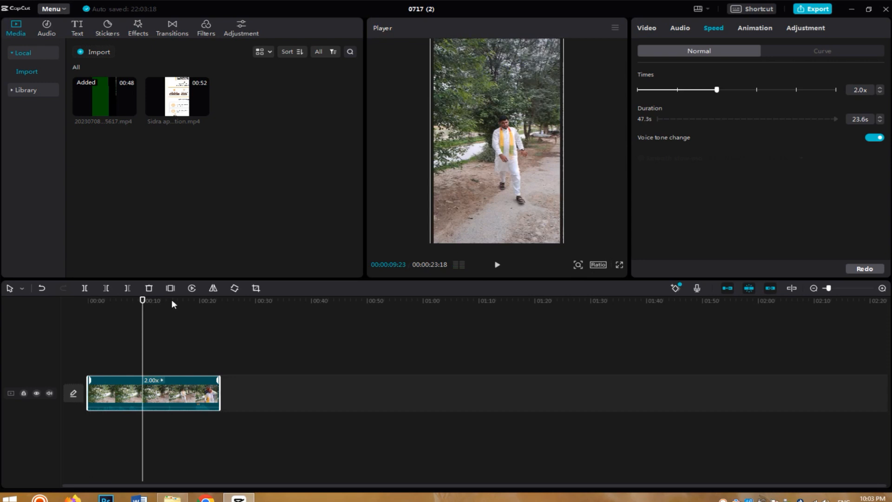
click(497, 266)
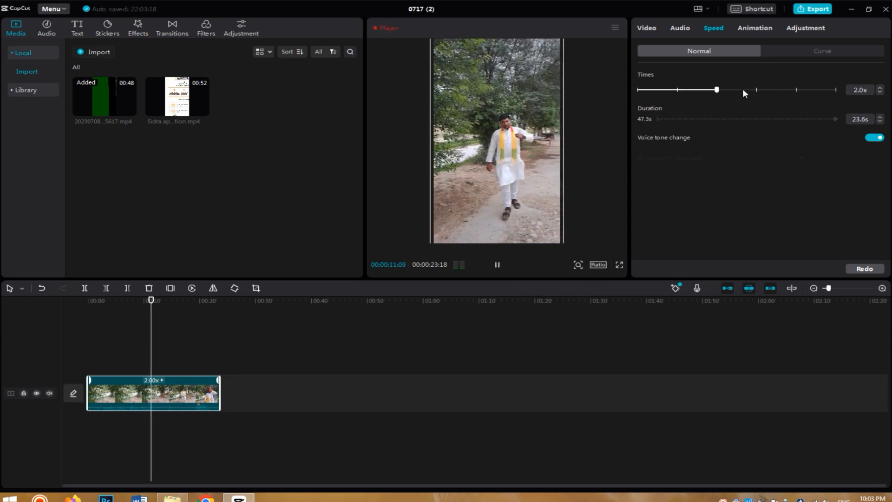
click(678, 89)
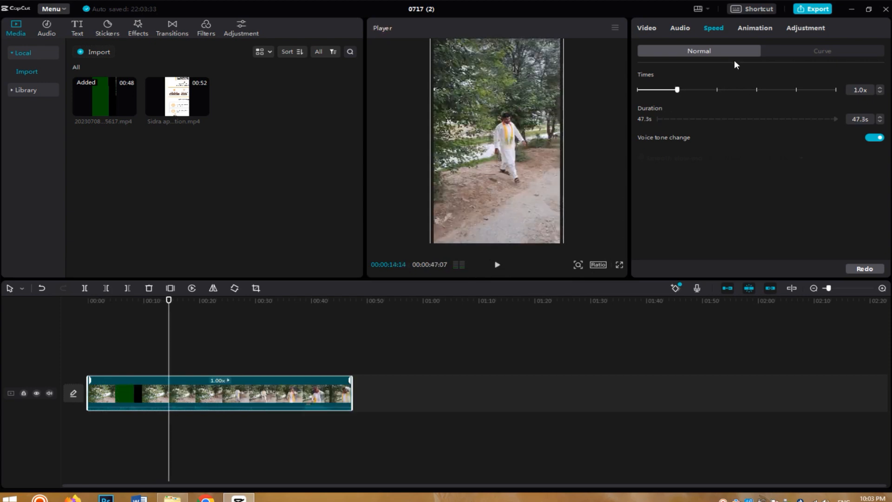
Preview the Shake 2 In animation on the clip and replace it with Rock Horizontally.
click(754, 28)
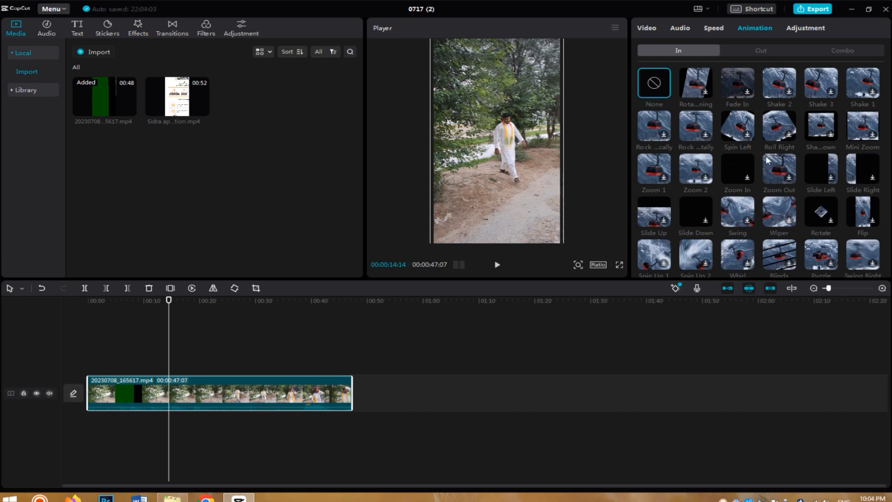
click(774, 91)
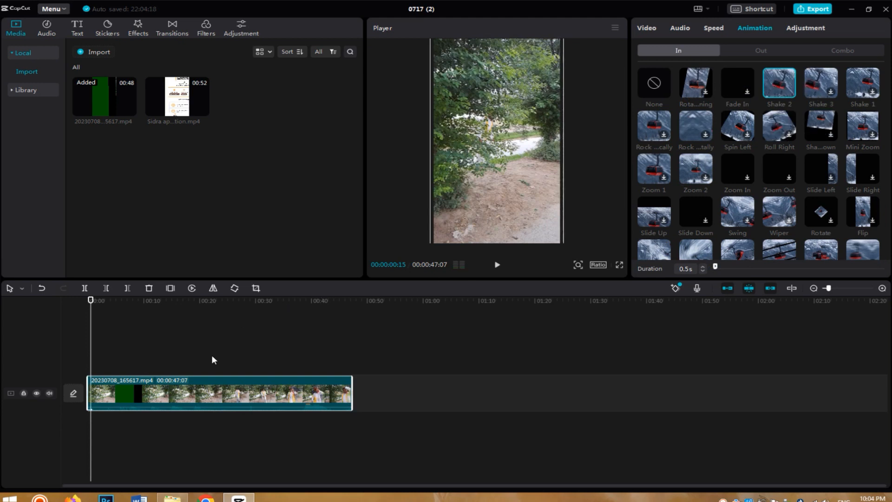
click(772, 83)
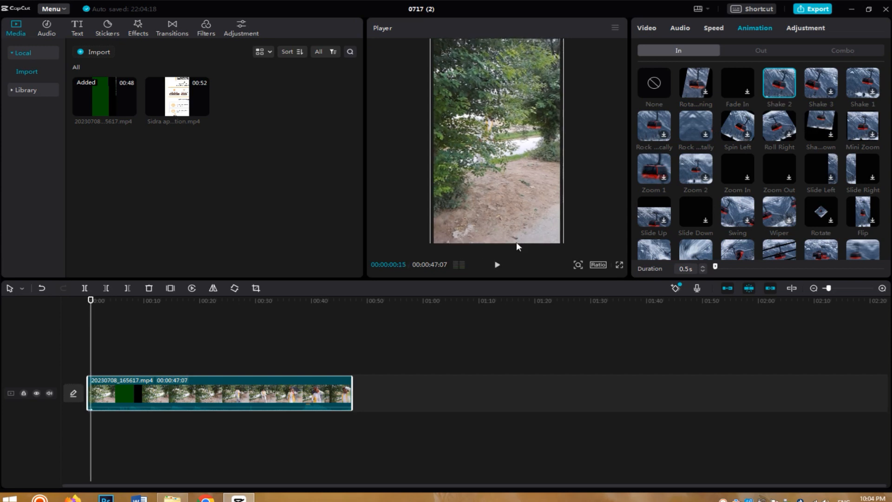
click(497, 264)
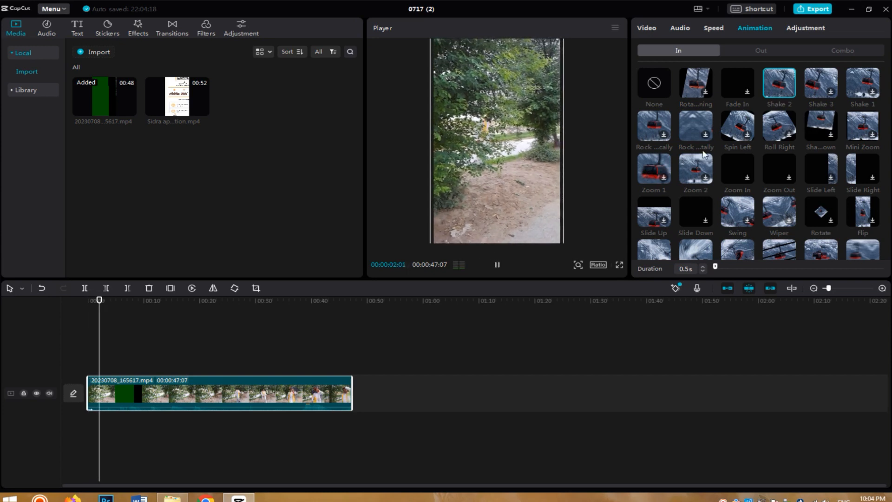
click(698, 135)
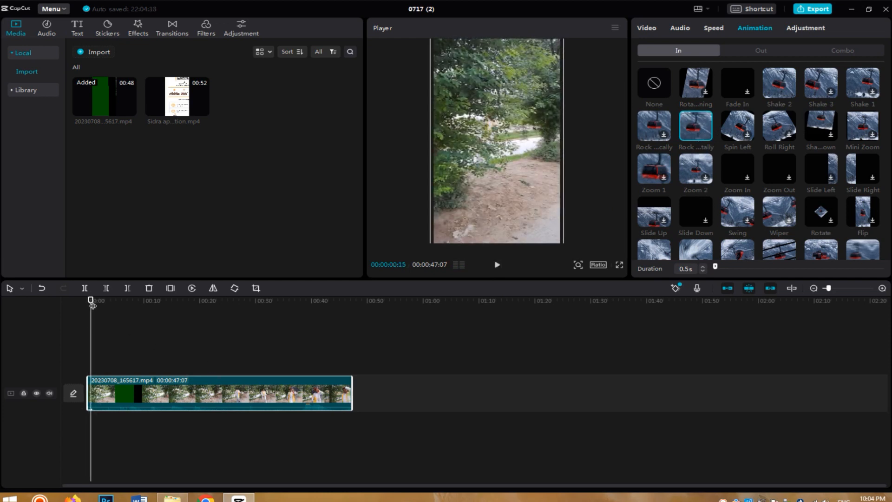
Split the clip at 00:00:07:23 and 00:00:14:11, and give the last segment the Shake 3 In animation.
drag(93, 305, 131, 303)
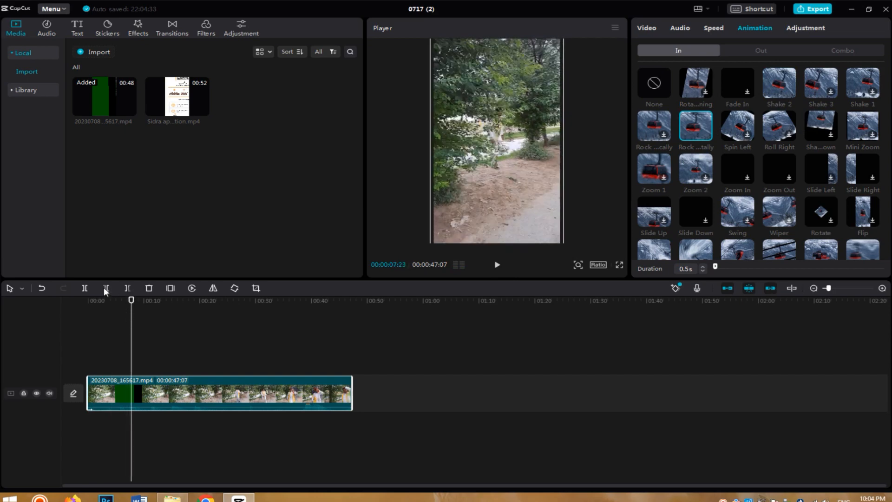
click(84, 289)
click(168, 302)
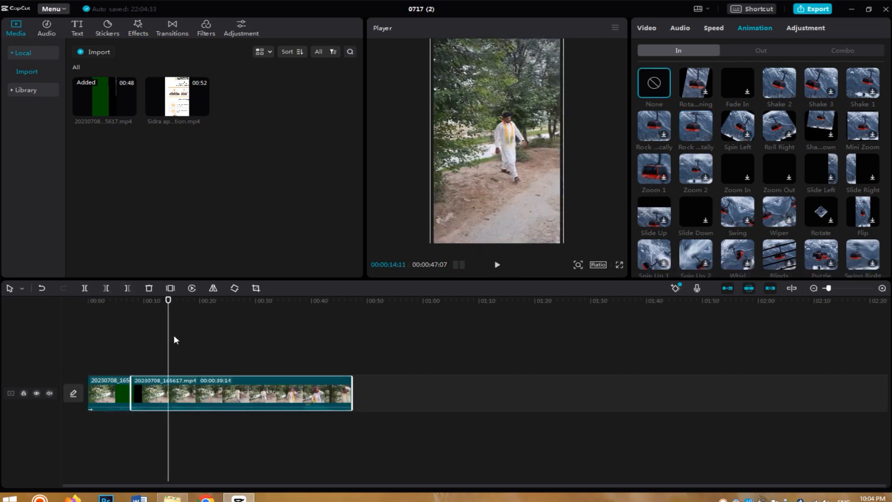
click(84, 288)
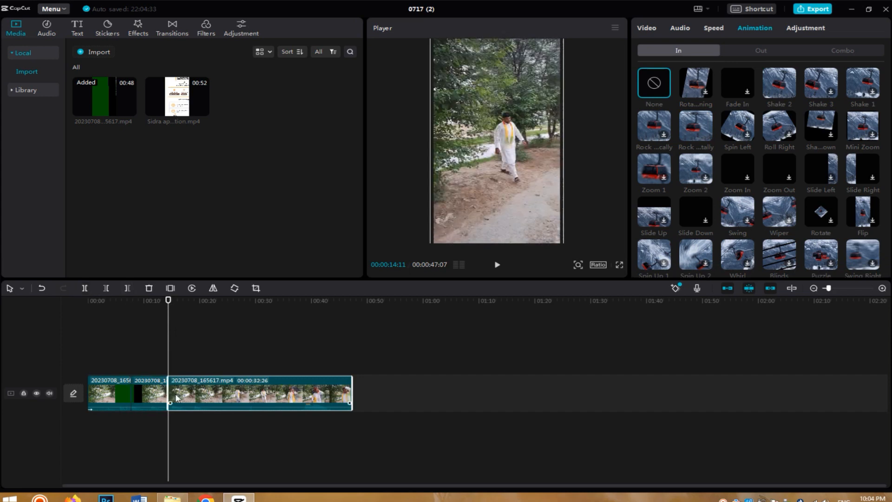
click(819, 89)
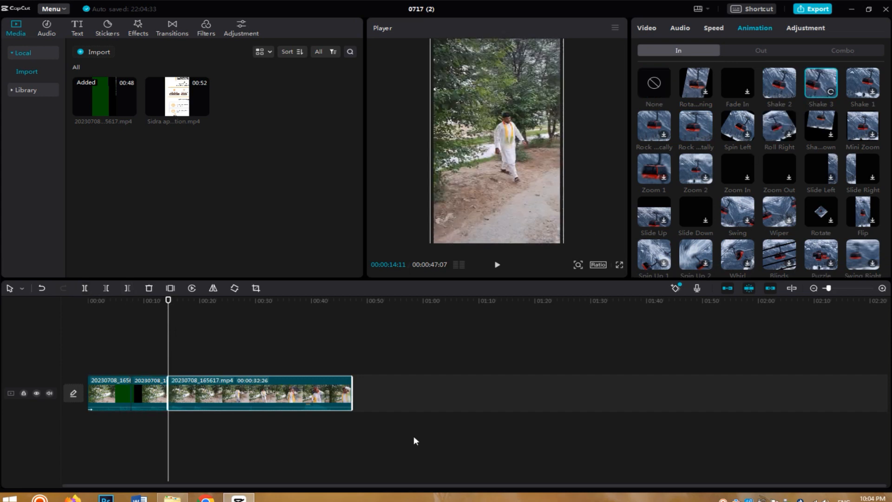
click(89, 300)
Extract the audio from all three video segments onto a separate track.
right_click(192, 394)
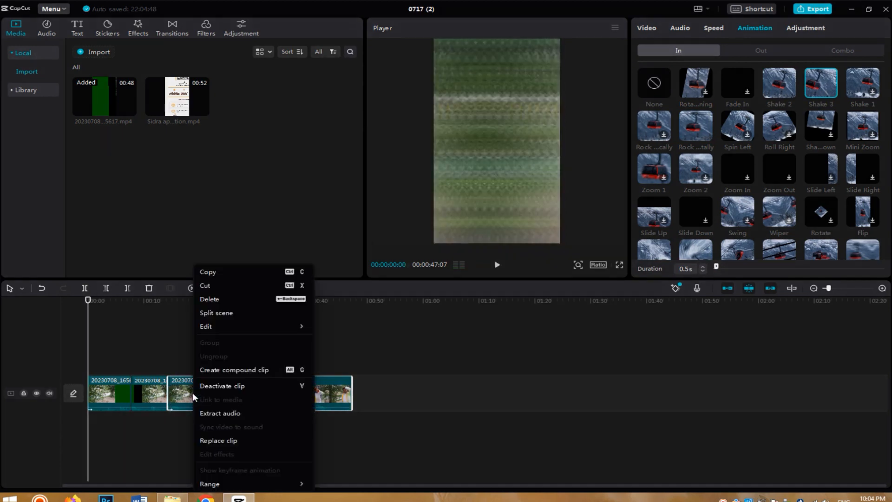
mouse_move(208, 332)
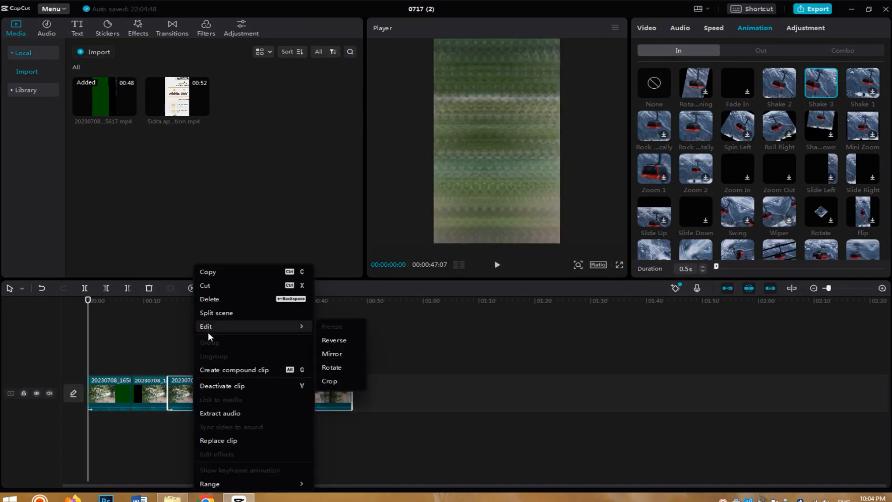
click(240, 412)
right_click(152, 395)
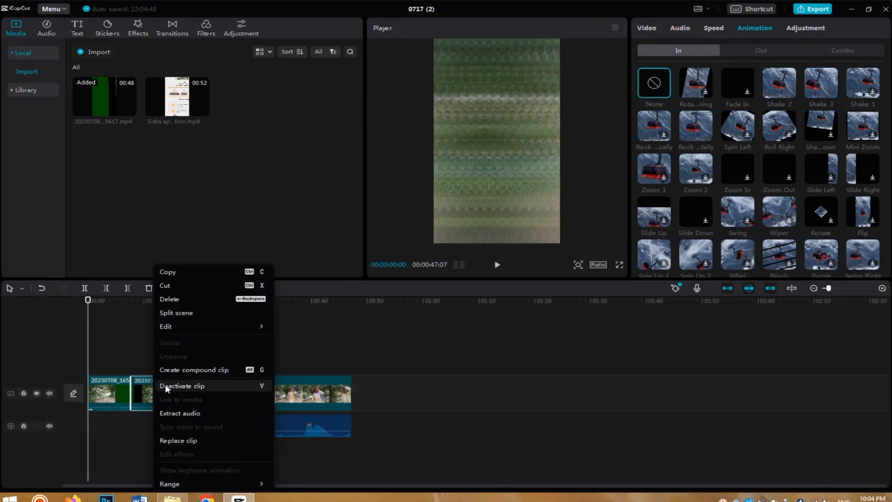
click(179, 414)
right_click(106, 398)
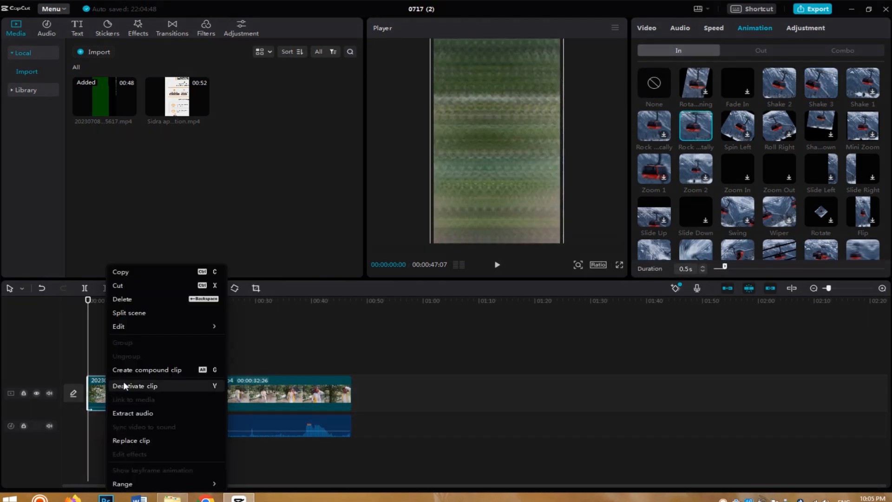
click(138, 410)
Delete the extracted audio clips from the timeline and play the project from the start to past the second cut.
click(111, 431)
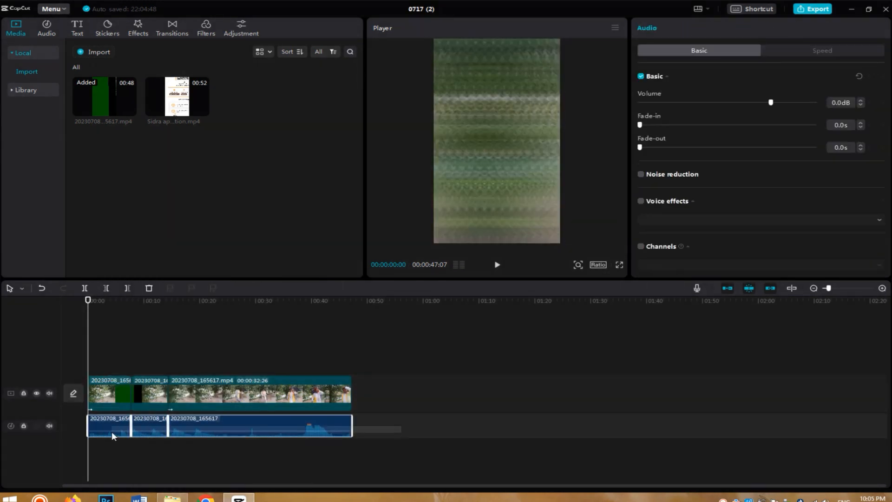
right_click(112, 431)
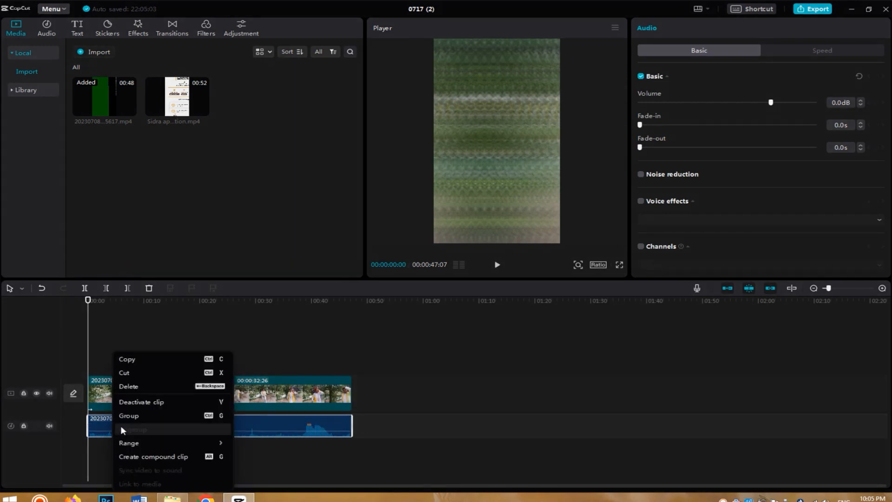
click(137, 387)
click(497, 264)
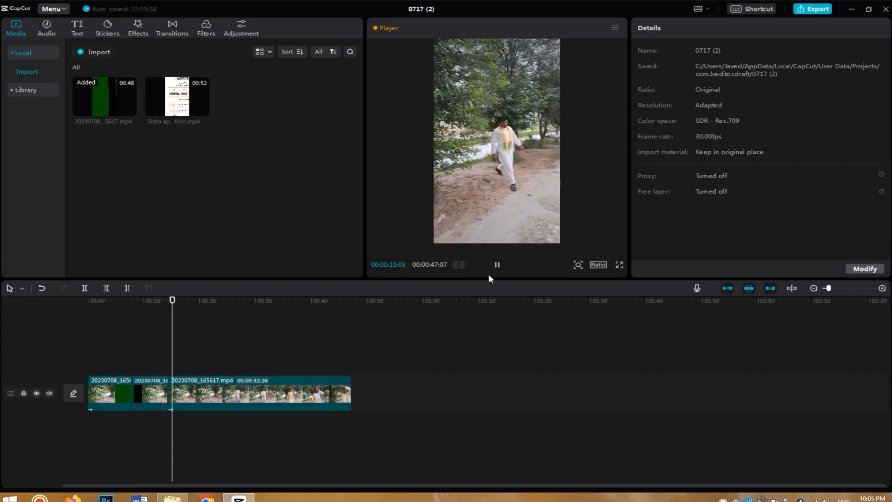
click(497, 265)
Look over the Out and Combo animations for the last segment and apply the Pendulum 1 combo animation.
click(212, 397)
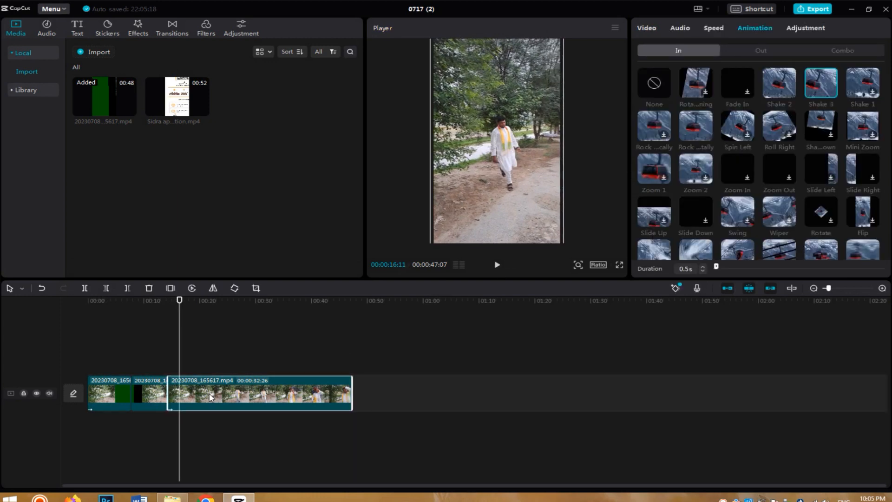
click(800, 29)
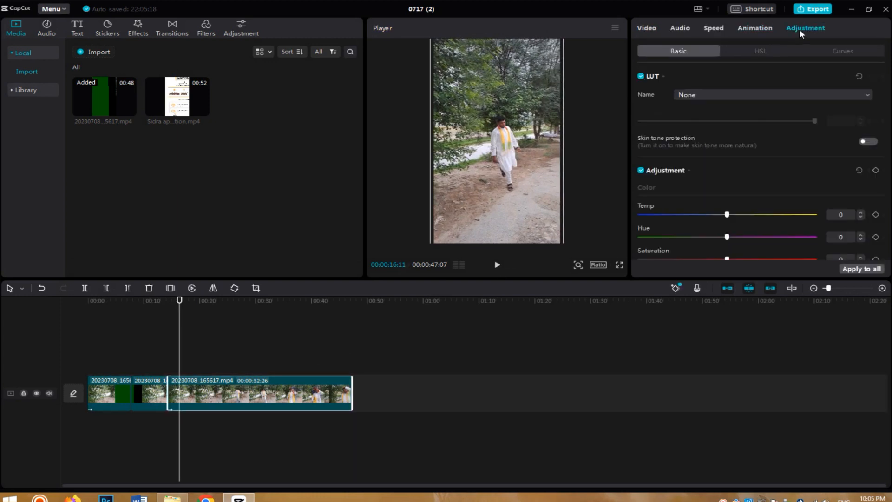
click(753, 28)
click(756, 49)
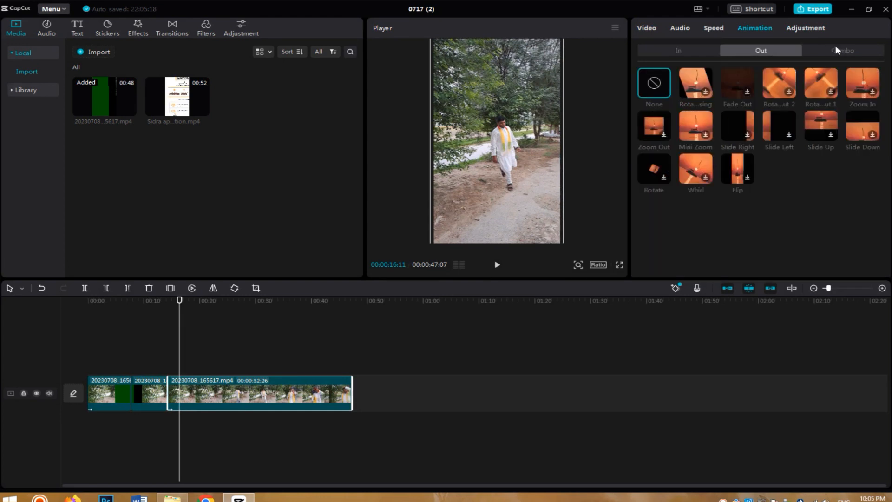
click(839, 48)
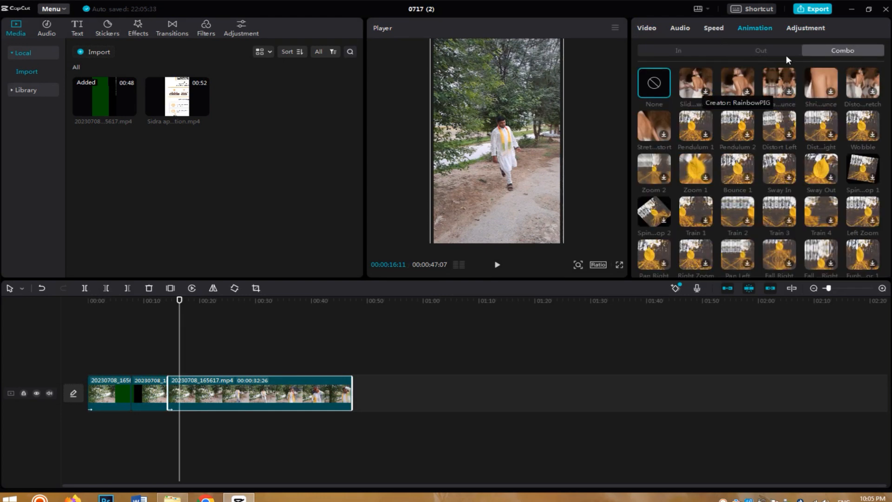
click(708, 130)
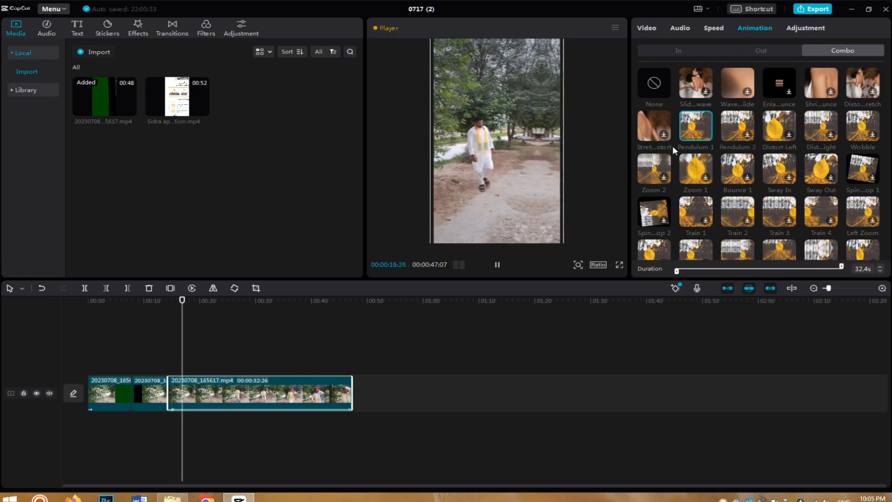
click(652, 90)
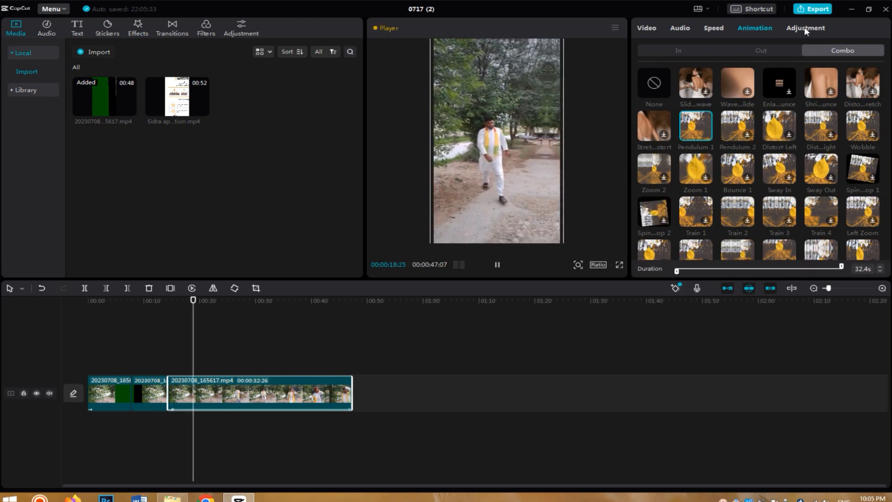
Keep the last segment's LUT at None and set its colour temperature to 12 and saturation to 8.
click(805, 27)
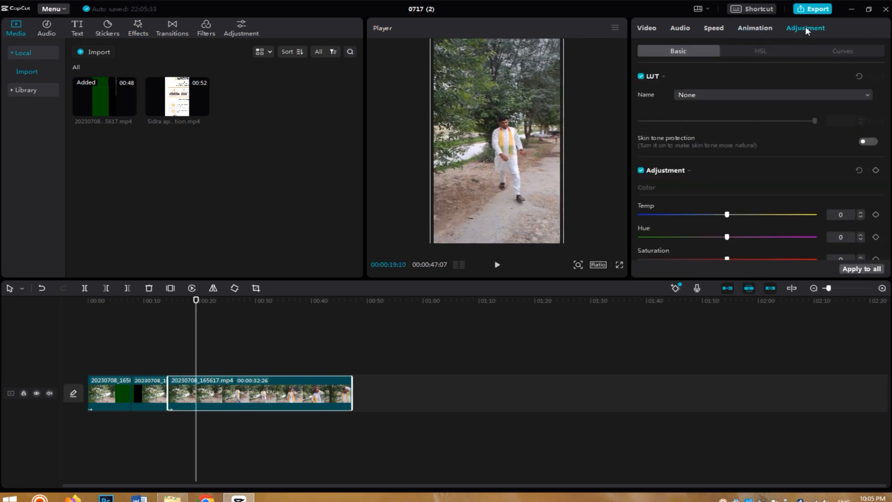
click(719, 93)
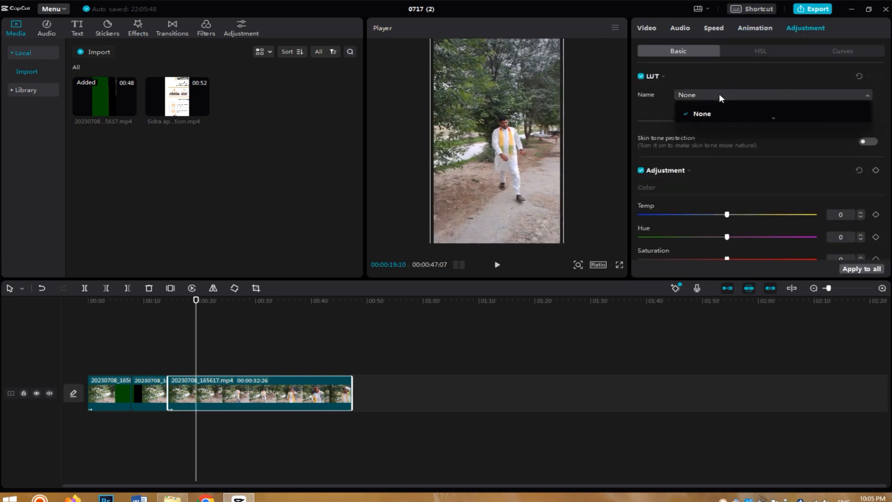
click(709, 115)
scroll(686, 186, down, 1)
scroll(701, 153, down, 6)
scroll(725, 174, up, 5)
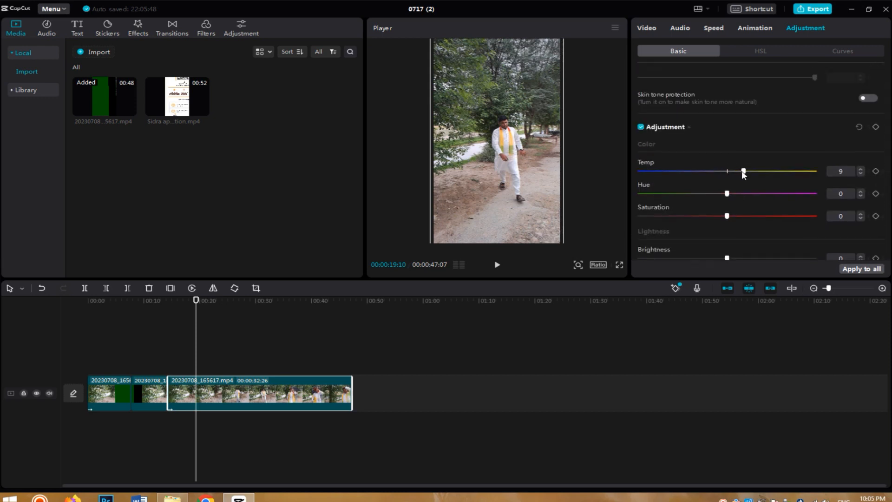
drag(742, 172, 747, 172)
scroll(727, 190, down, 4)
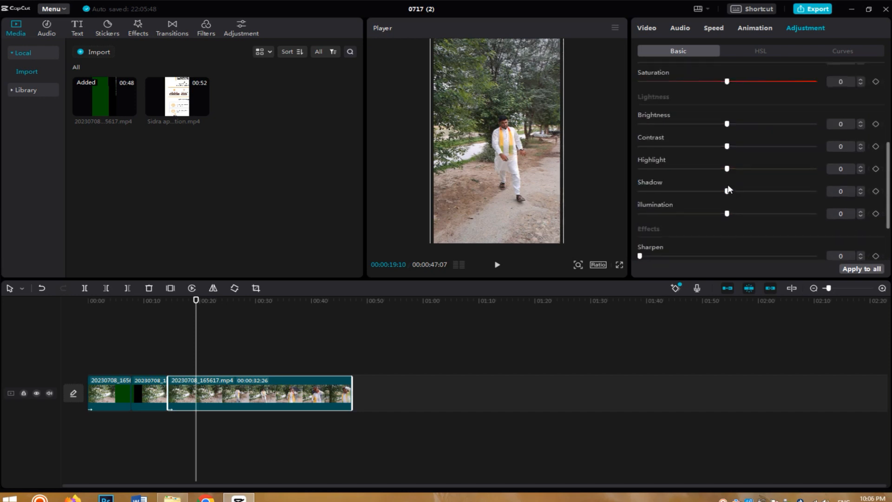
scroll(731, 177, up, 2)
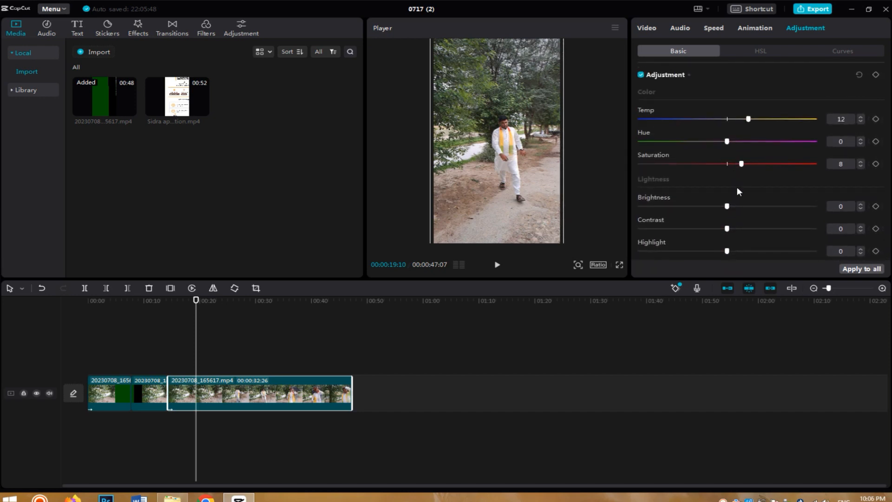
scroll(736, 191, down, 3)
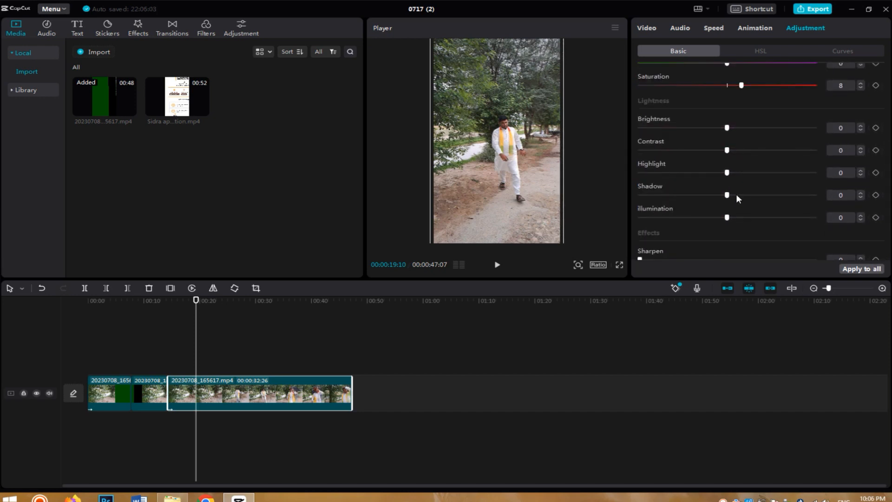
Set the last segment's shadow to 10, try a vignette of -32, and set the vignette to 31.
drag(736, 195, 743, 194)
scroll(725, 216, down, 3)
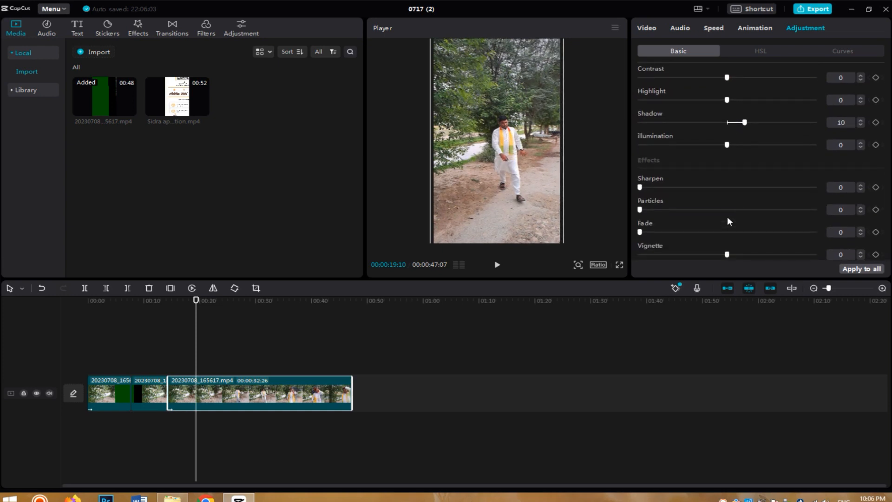
scroll(728, 219, up, 3)
scroll(728, 218, down, 3)
click(684, 255)
drag(683, 255, 667, 251)
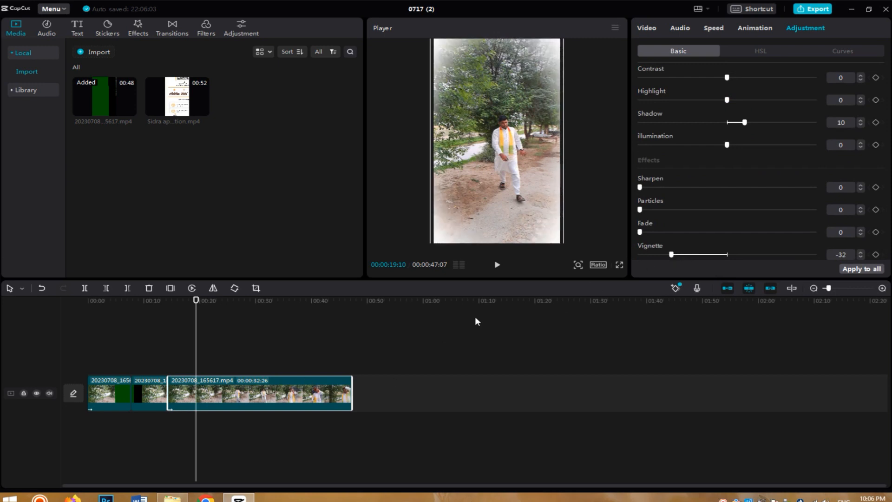
click(781, 255)
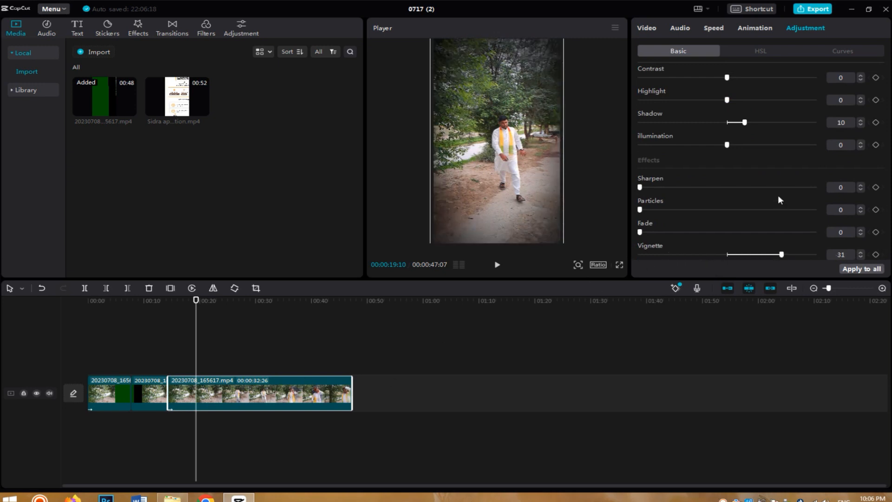
scroll(778, 194, up, 5)
mouse_move(727, 207)
mouse_down()
mouse_move(669, 210)
mouse_move(727, 214)
mouse_up()
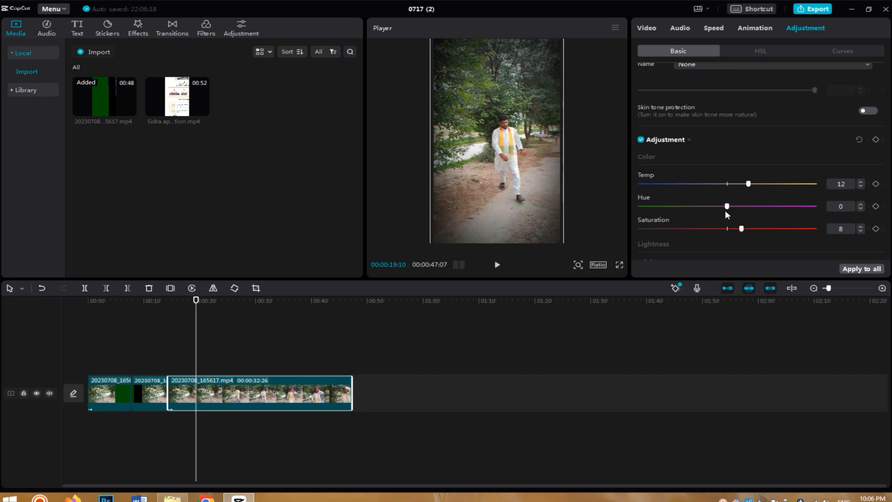
scroll(740, 155, up, 1)
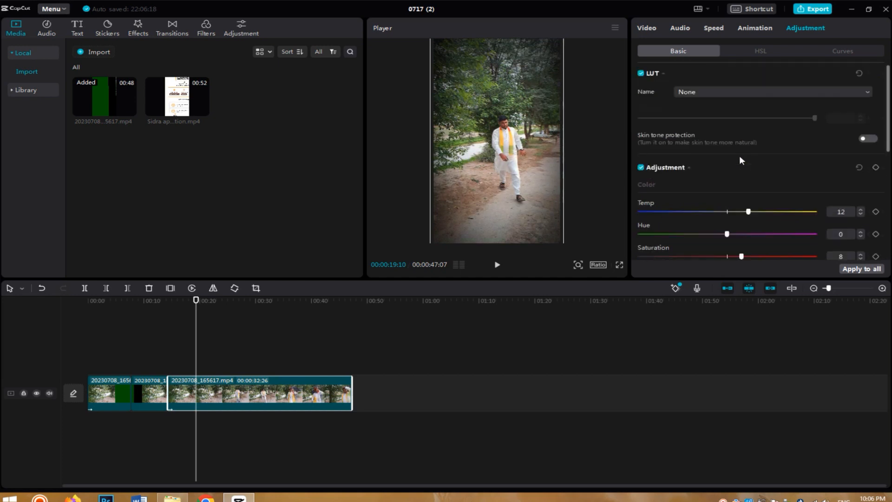
Set the segment's green HSL hue to -74, saturation to 79 and brightness to -42, and play the result.
click(755, 50)
click(744, 94)
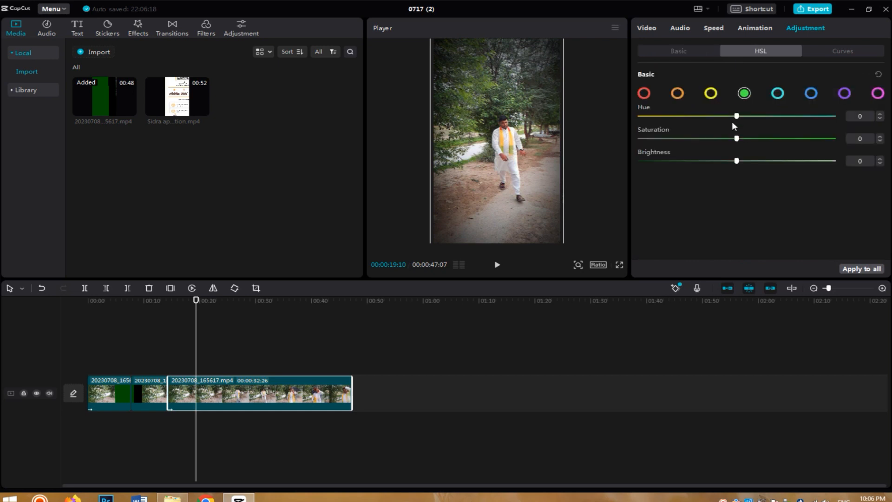
drag(737, 117, 787, 116)
drag(738, 138, 813, 139)
drag(737, 161, 695, 160)
click(664, 116)
click(495, 264)
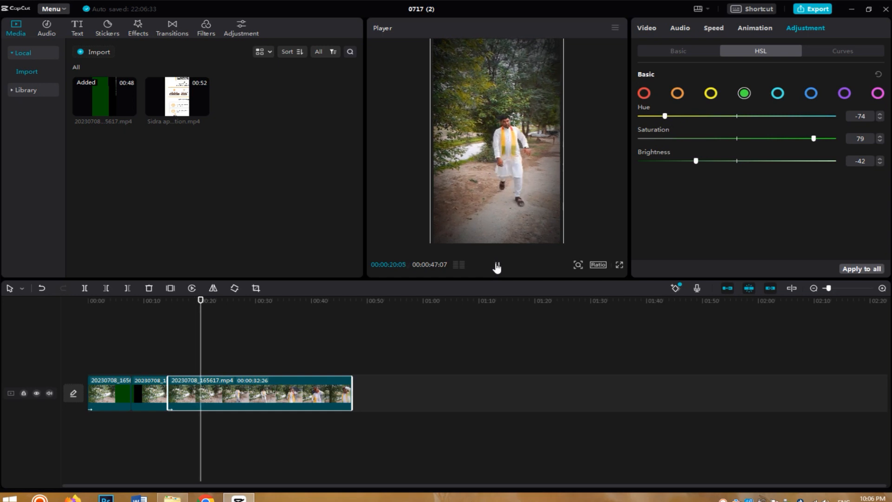
click(497, 265)
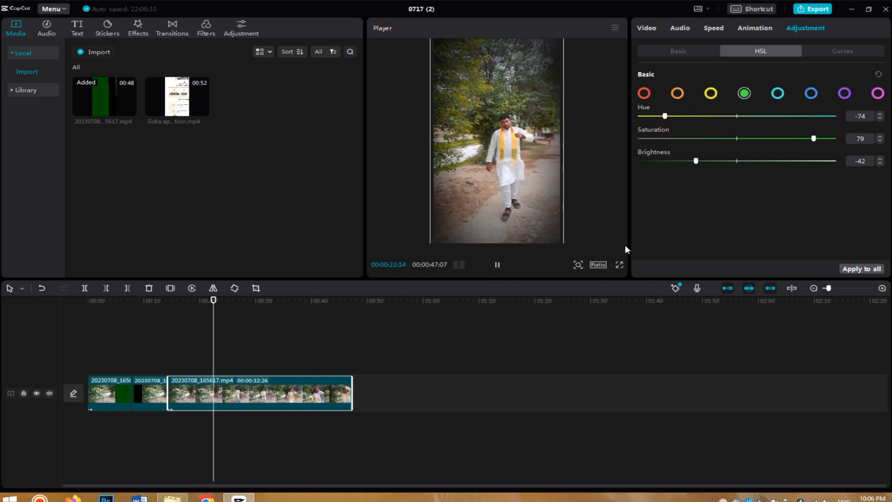
Shift the segment's cyan hue, set the blue hue to 62 and blue saturation to 46, and play the result.
click(776, 95)
drag(735, 117, 799, 138)
click(811, 93)
drag(737, 116, 797, 116)
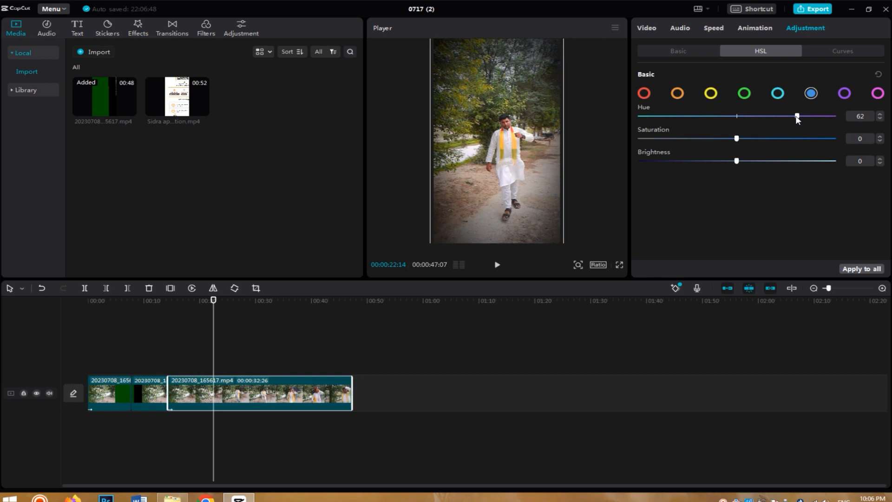
click(782, 139)
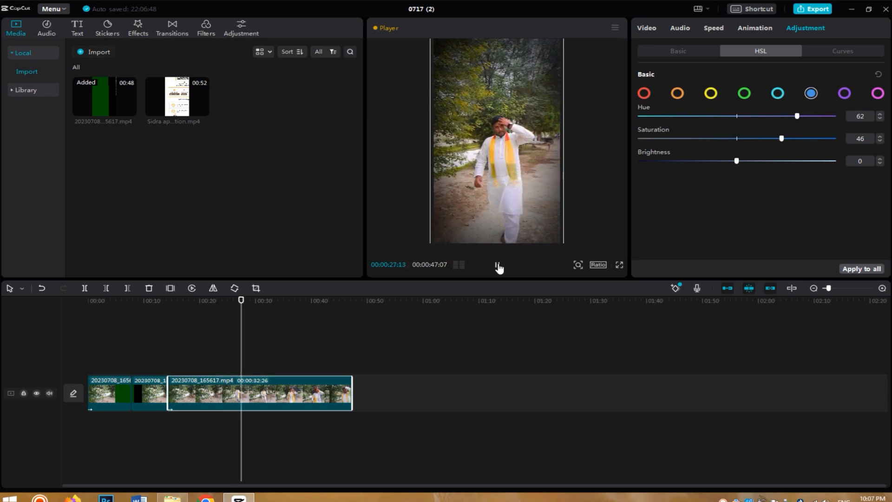
click(498, 265)
Set the segment's green HSL hue to 61 and green brightness to -55.
click(744, 94)
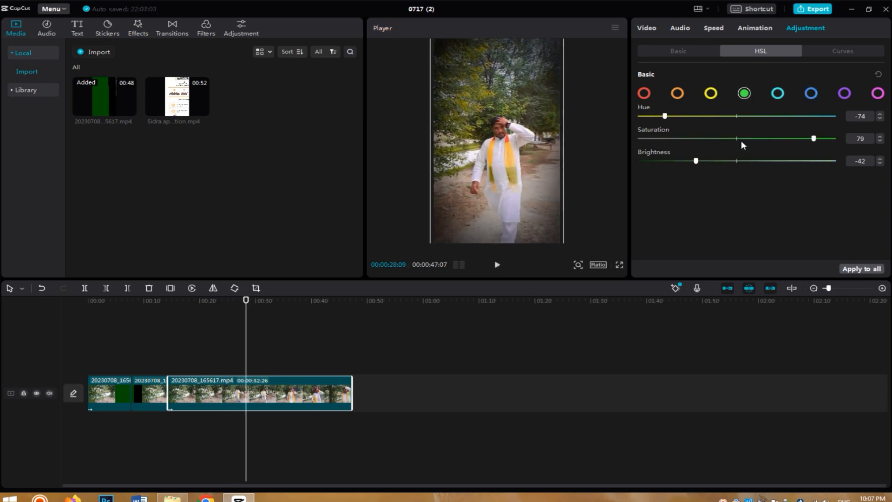
drag(664, 116, 799, 116)
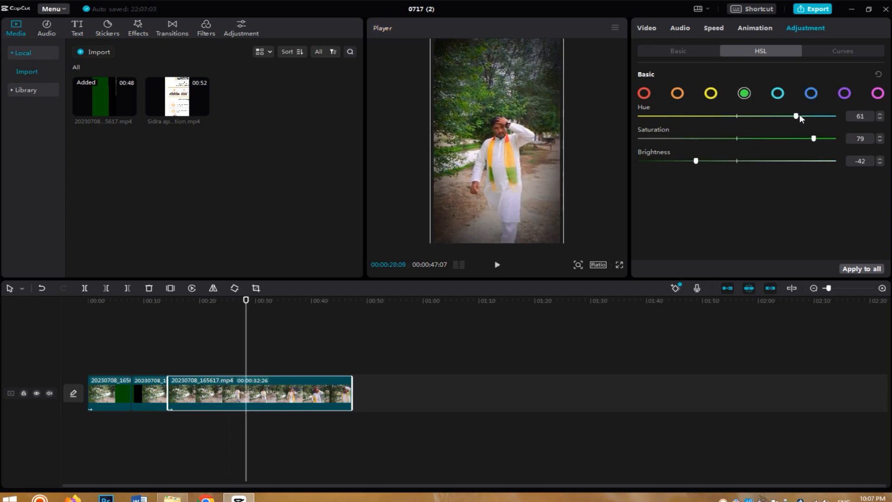
mouse_move(697, 162)
mouse_down()
mouse_move(814, 163)
mouse_move(700, 166)
mouse_up()
Try shifting the segment's orange HSL hue down to its minimum and back towards the centre.
click(677, 93)
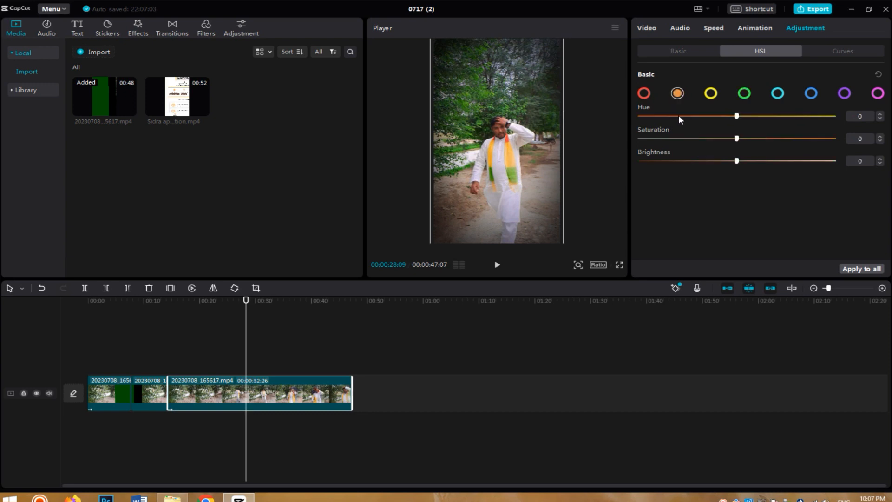
drag(736, 116, 639, 117)
drag(720, 117, 736, 139)
Set the segment's green HSL saturation and hue to 100 and play the result.
click(745, 94)
click(824, 138)
drag(813, 117, 834, 119)
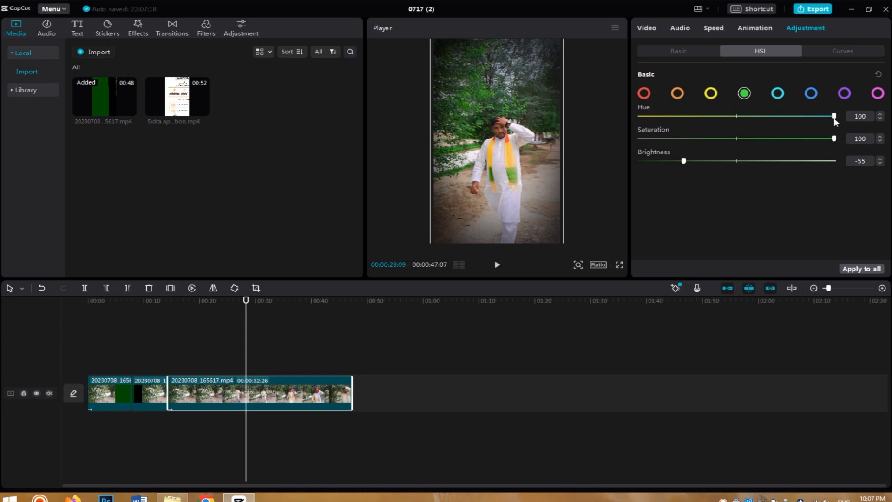
click(497, 264)
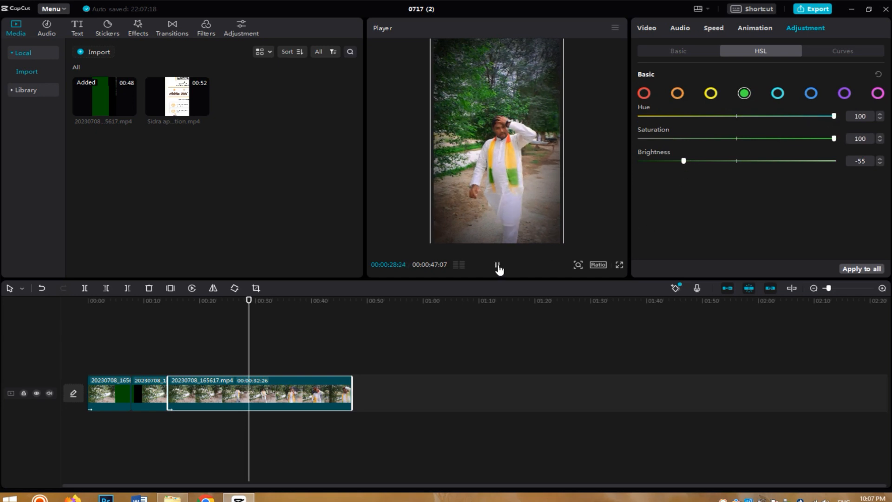
click(497, 265)
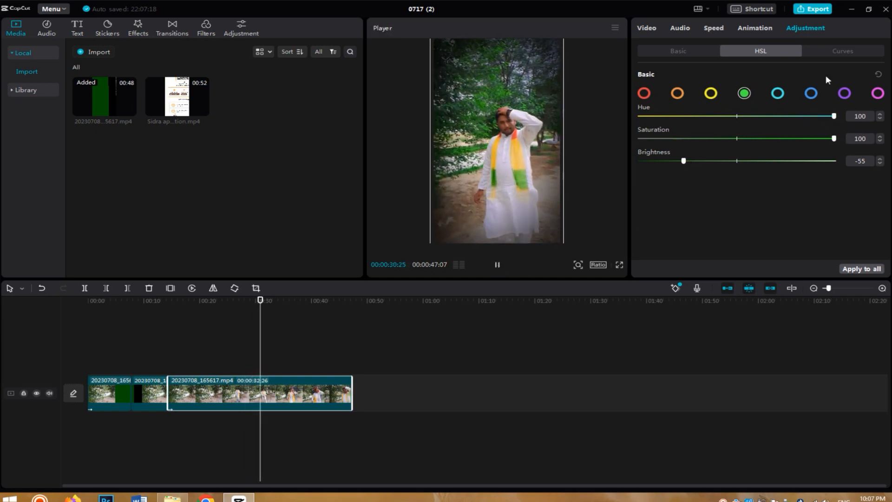
Add a midpoint to the segment's Brightness (Luma) curve and go through the Red, Green and Blue curves.
click(842, 59)
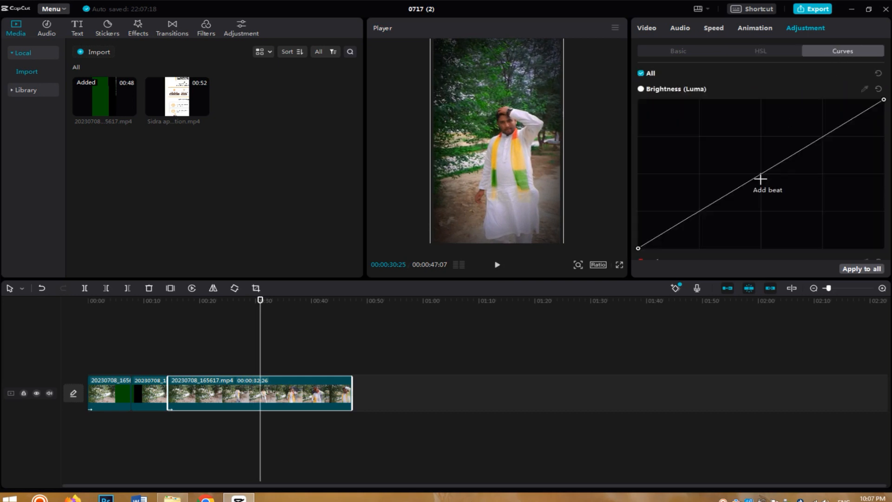
mouse_move(761, 180)
mouse_down()
mouse_move(783, 195)
mouse_move(757, 177)
mouse_up()
scroll(777, 194, down, 10)
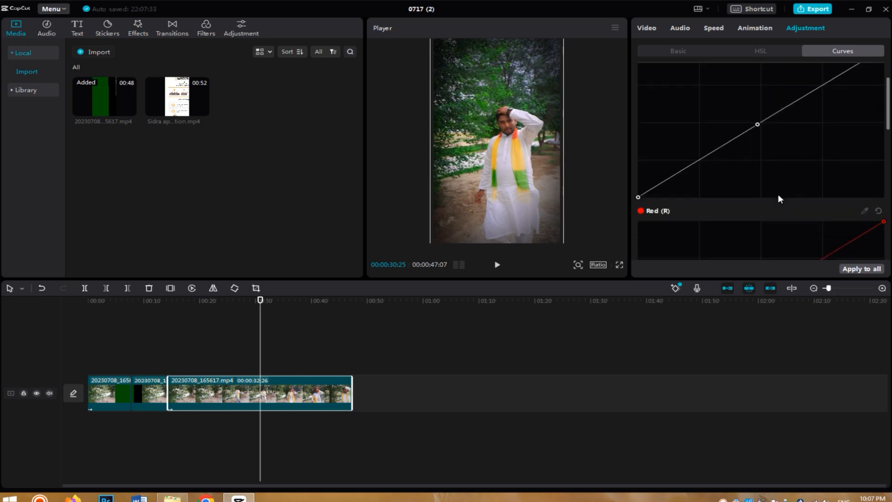
scroll(785, 138, up, 8)
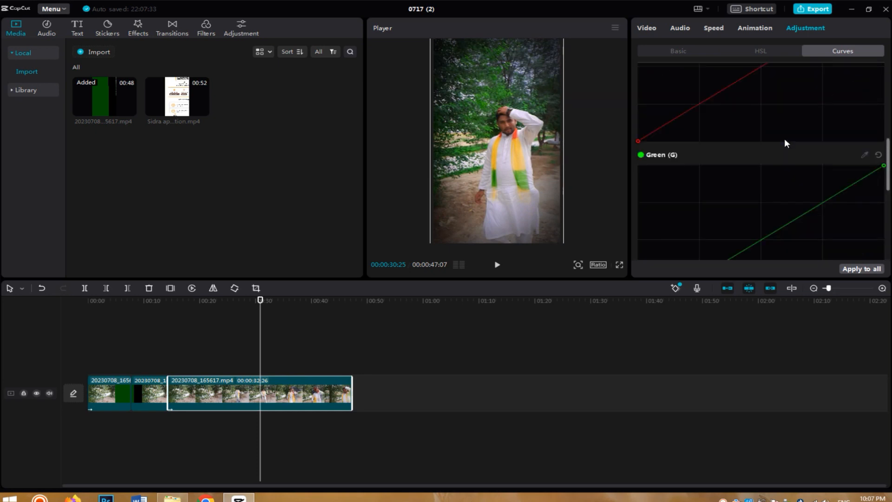
scroll(781, 163, down, 5)
drag(759, 122, 762, 143)
scroll(759, 163, down, 3)
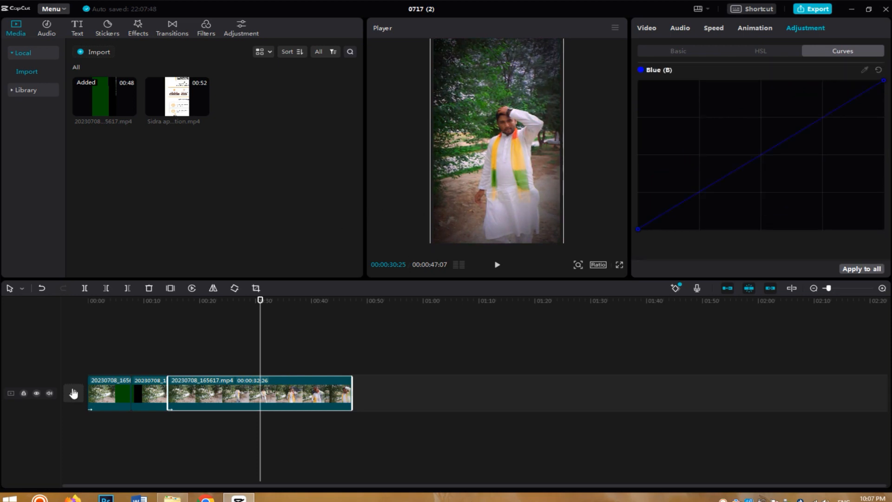
Look through the Timeline, Player, Basic and Other keyboard shortcut lists.
click(744, 10)
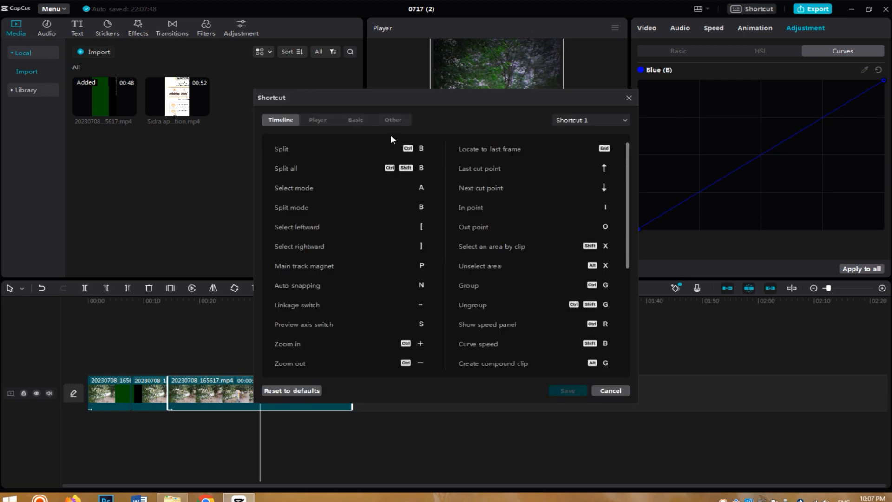
click(317, 120)
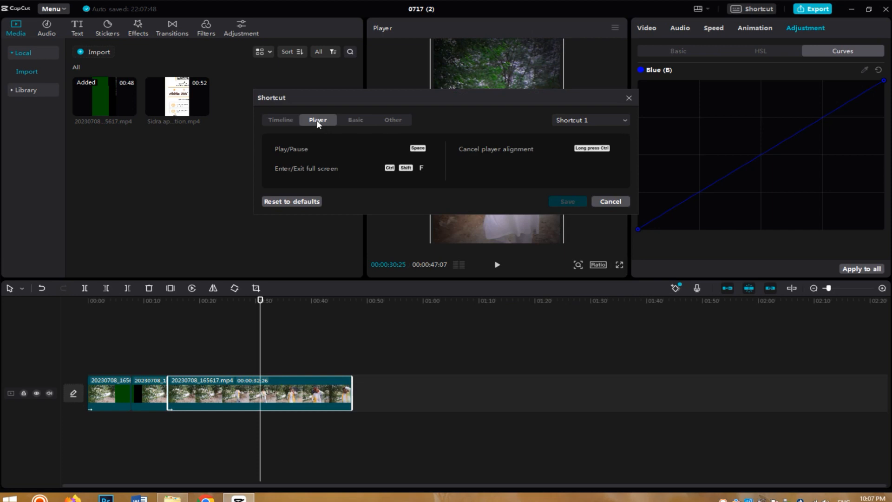
click(364, 119)
click(393, 119)
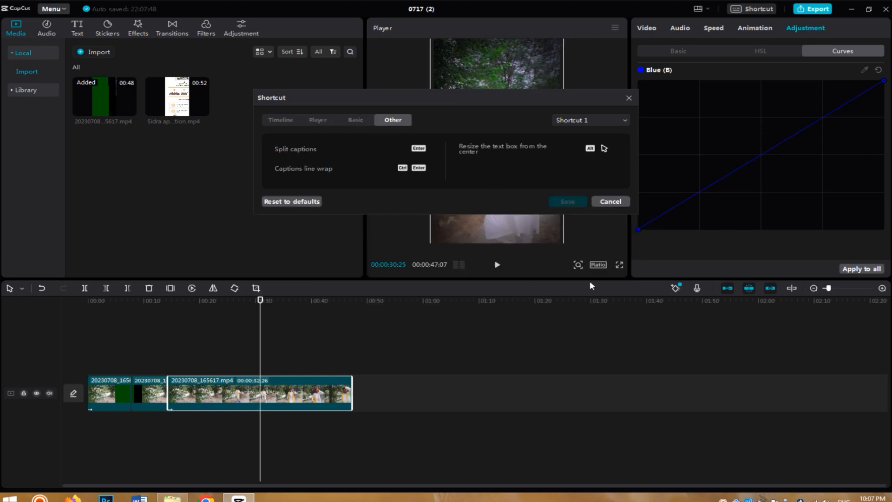
click(628, 99)
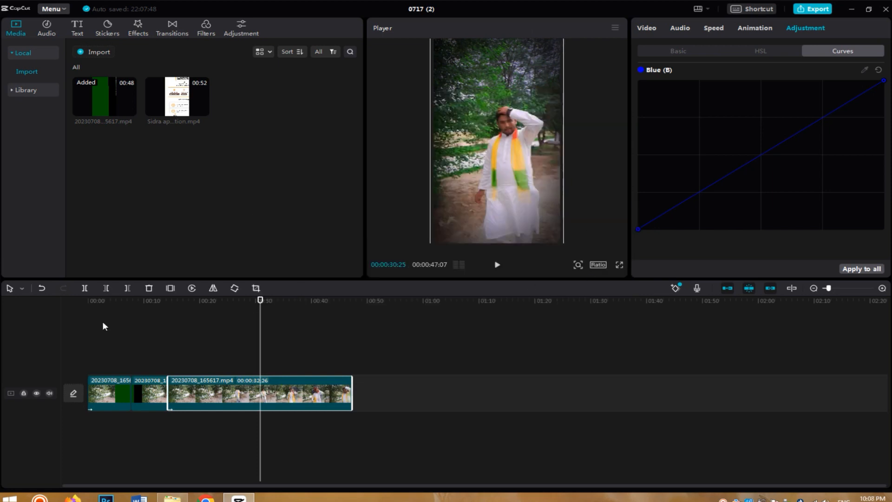
Look at the timeline's pointer modes: Select, Split, Select leftward and Select rightward.
click(21, 288)
click(21, 288)
click(21, 288)
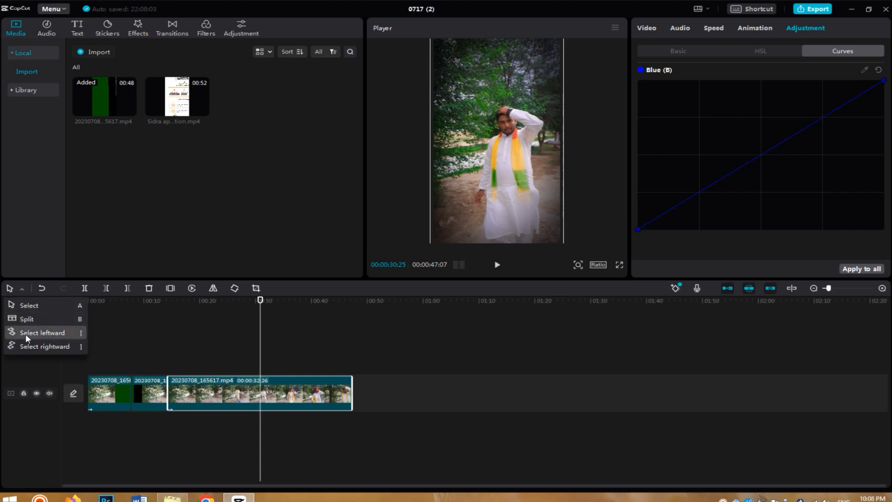
click(127, 308)
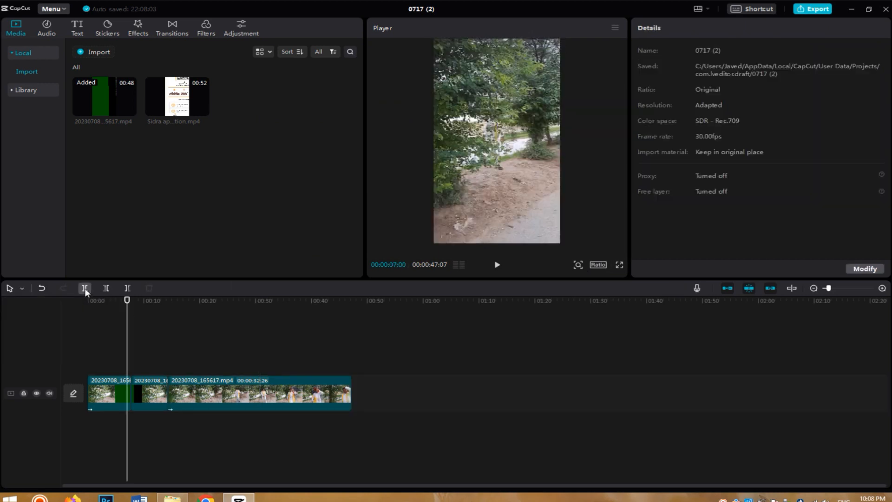
Split the long third segment at 00:00:16:09 and its remaining part again at 00:00:17:07.
click(172, 390)
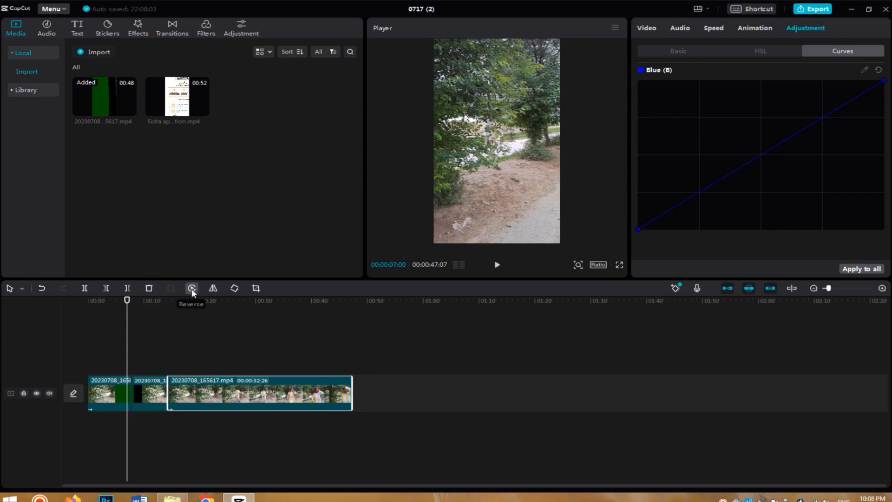
click(179, 325)
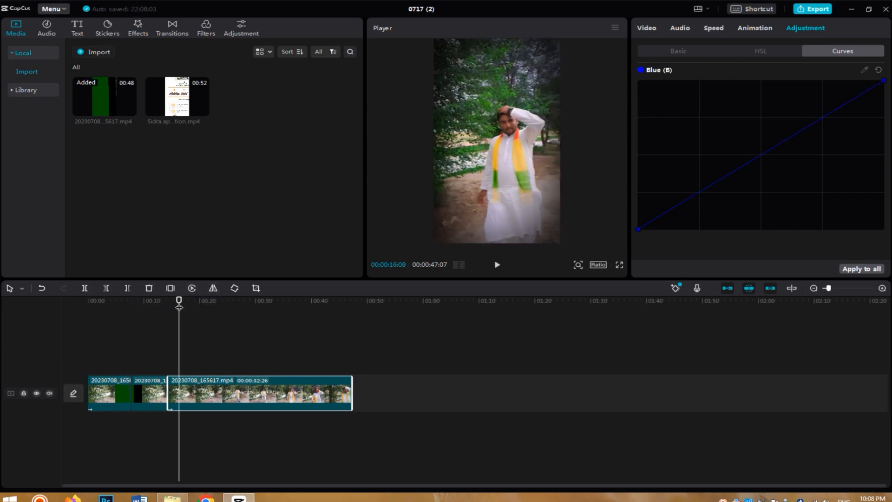
click(84, 289)
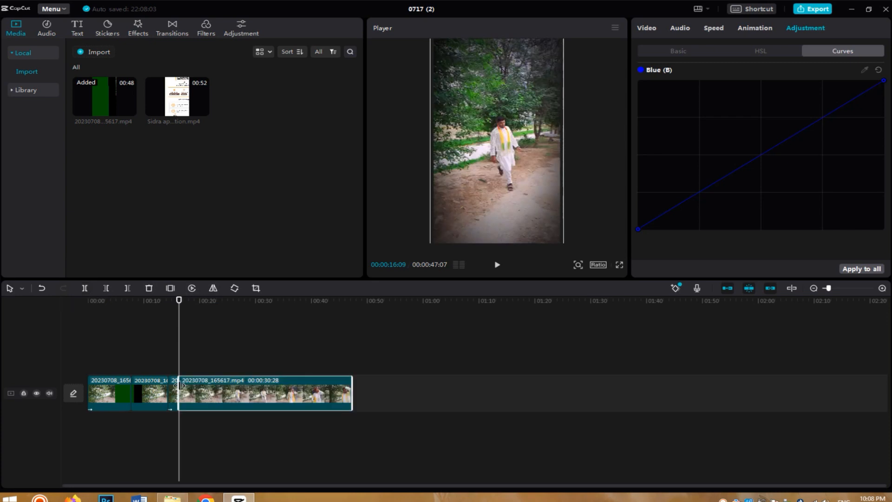
click(185, 301)
click(106, 288)
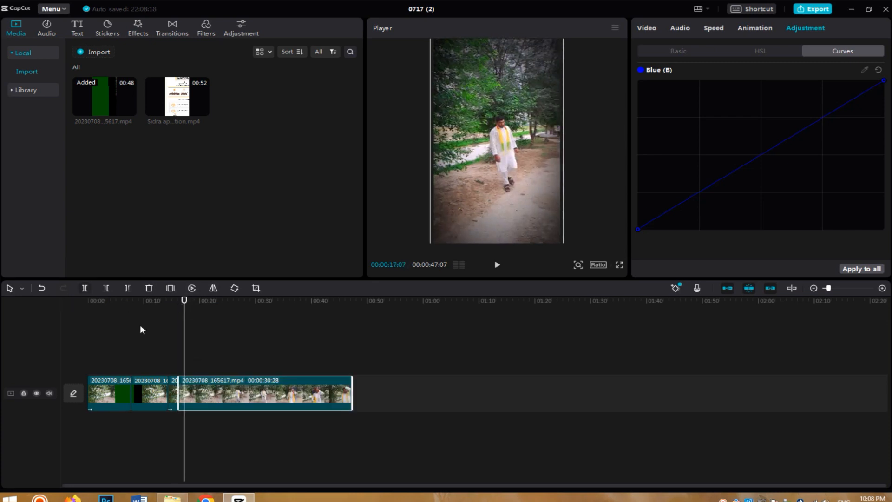
Reverse the short piece between the two new splits and play the timeline from 00:00:15:21.
click(180, 395)
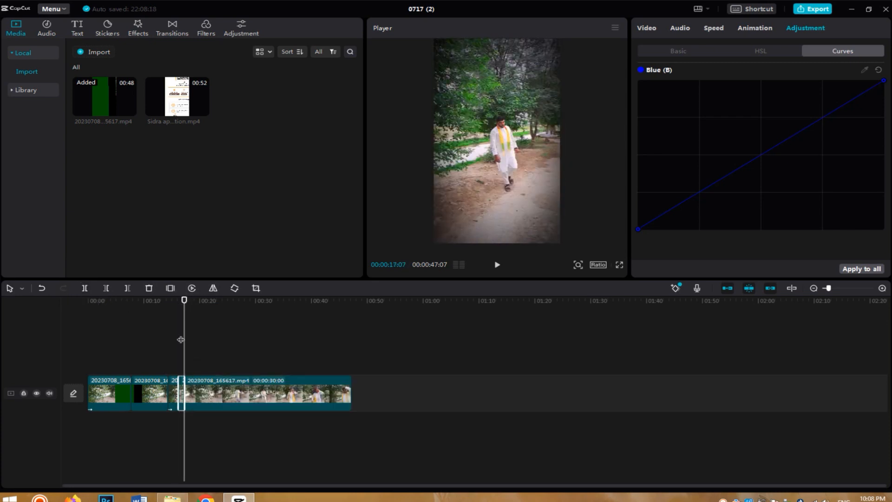
click(192, 288)
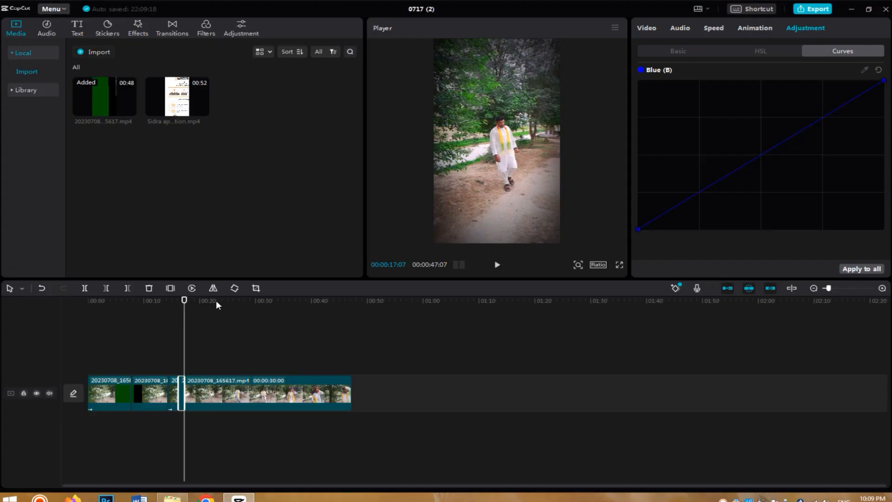
click(175, 300)
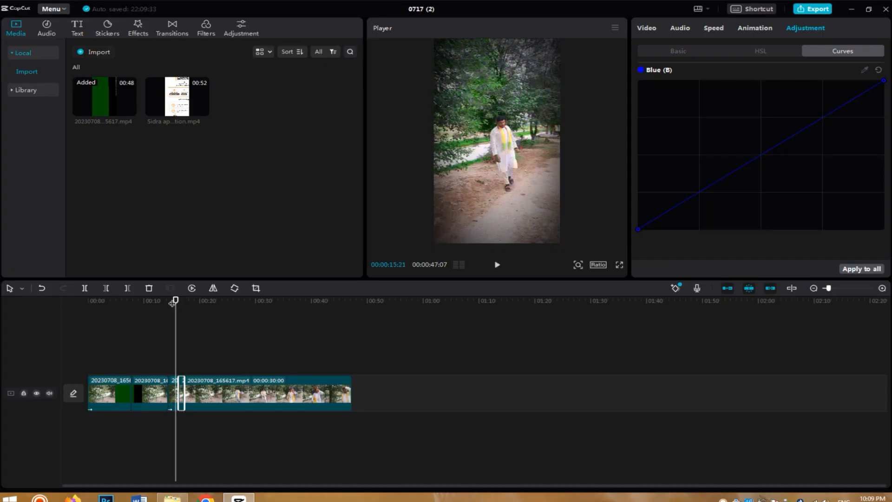
click(497, 264)
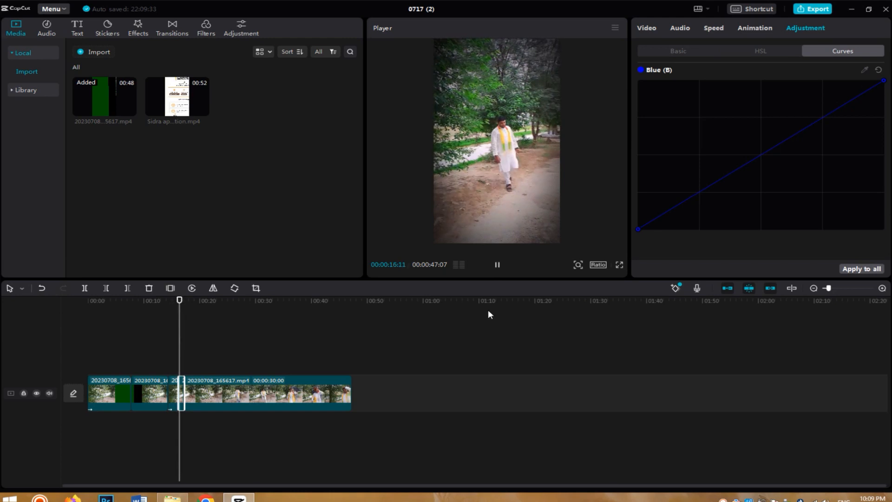
click(497, 265)
Return the playhead to 00:00:15:16 and play through the reversed piece again.
click(358, 302)
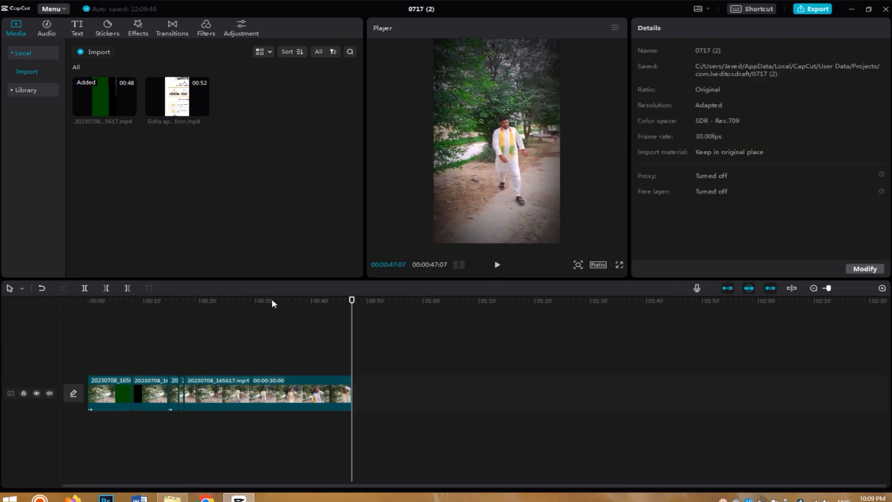
drag(190, 302, 264, 302)
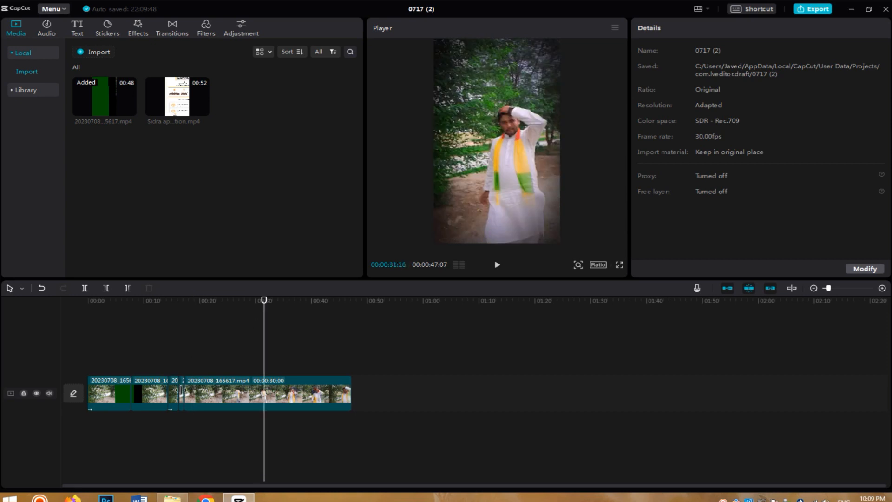
click(175, 299)
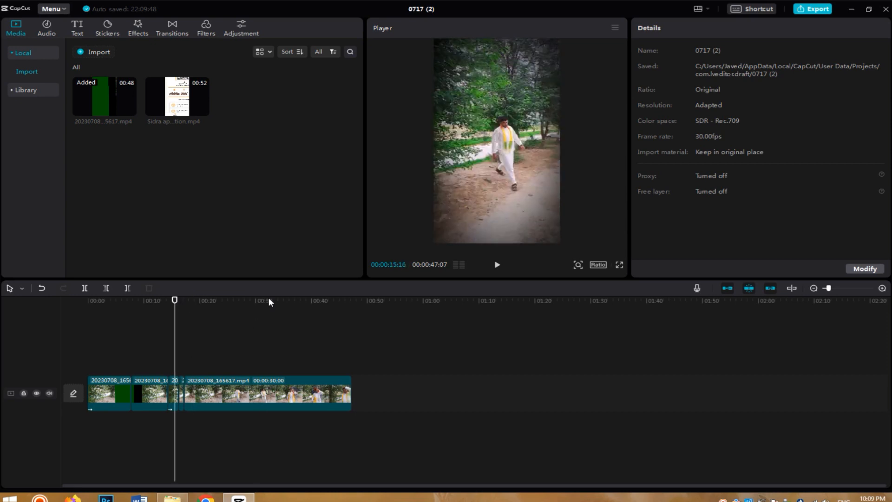
click(497, 266)
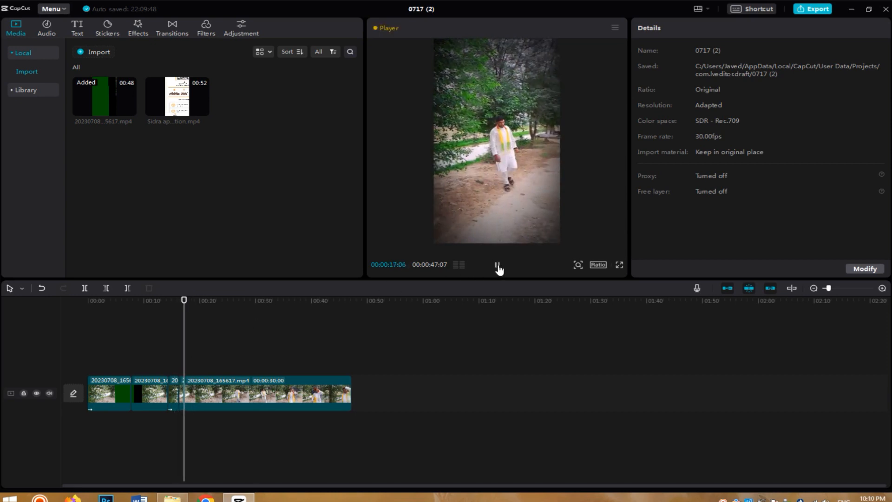
click(497, 266)
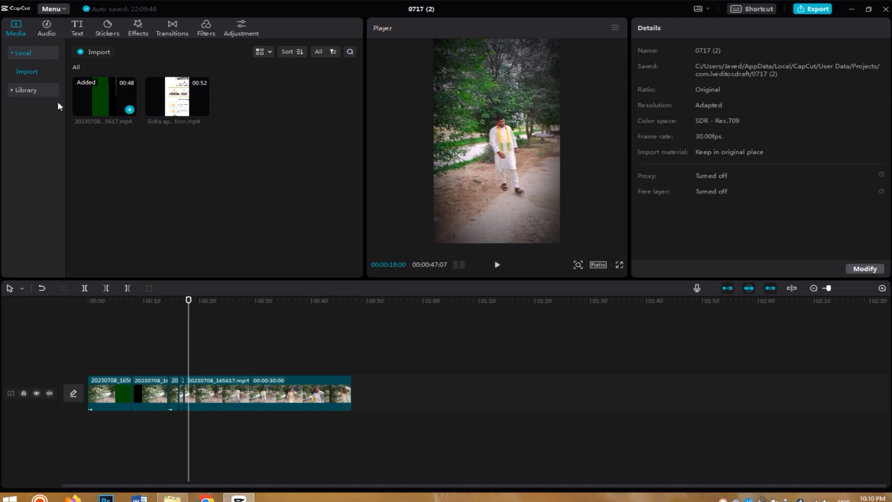
Try mirroring the 30-second last segment, and flip it back.
click(214, 394)
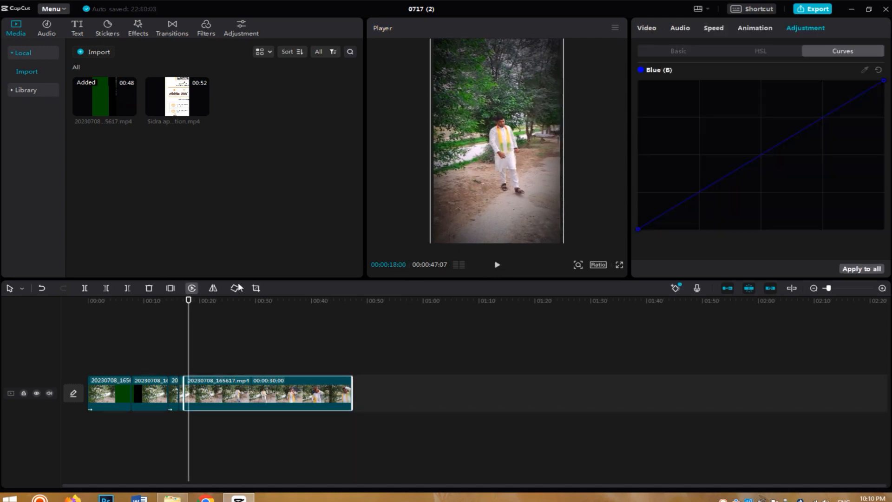
click(212, 288)
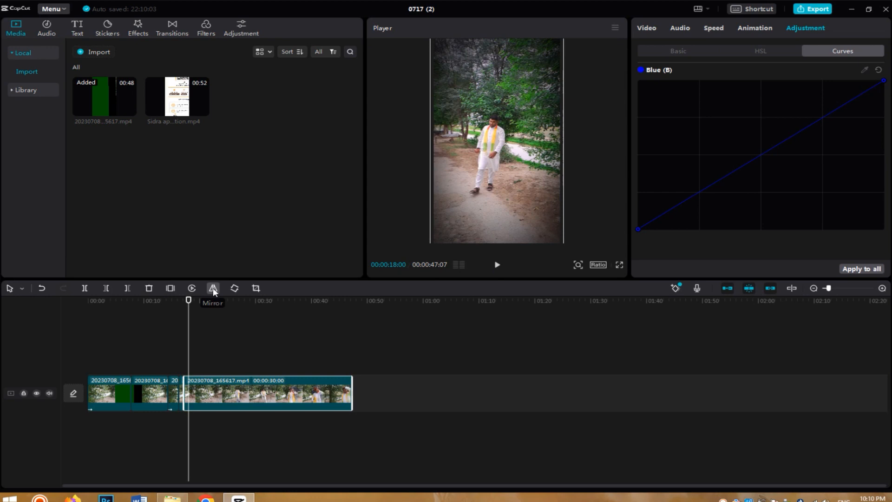
click(213, 288)
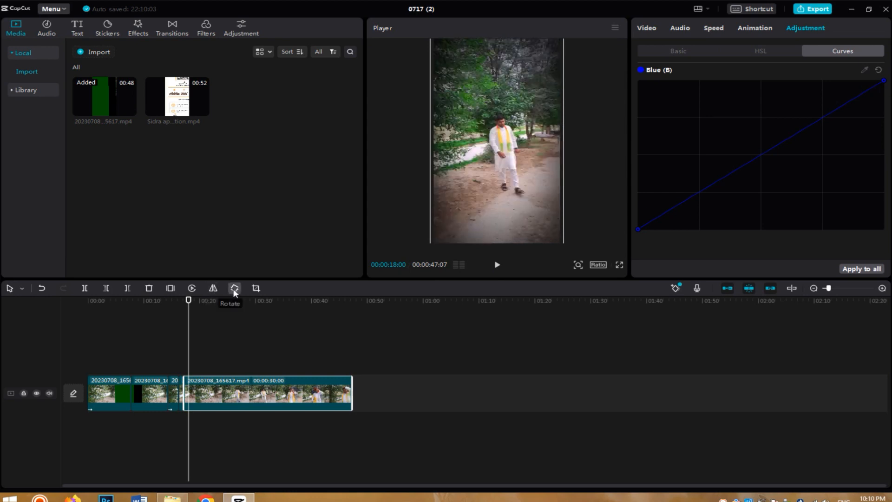
Try rotating the last segment in 90-degree increments through a full turn.
click(234, 288)
click(235, 289)
click(235, 289)
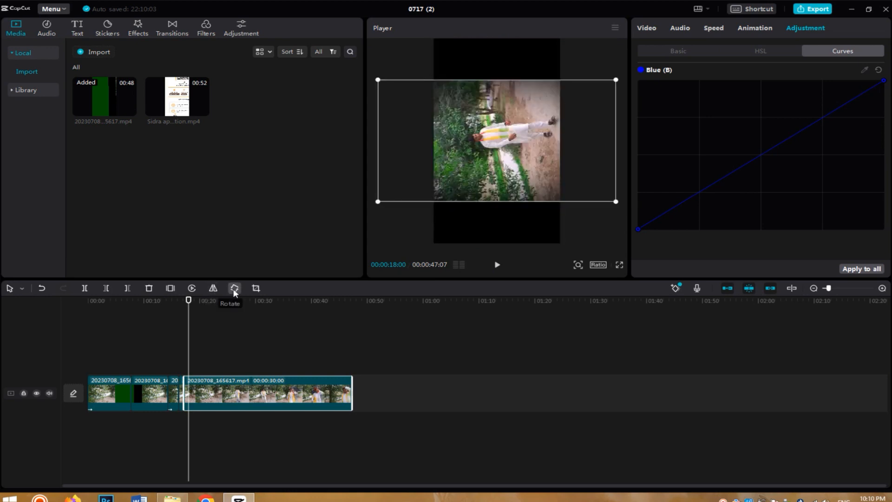
click(235, 289)
Crop the last segment with the Free ratio to a smaller frame around the walking man and play the result.
click(256, 288)
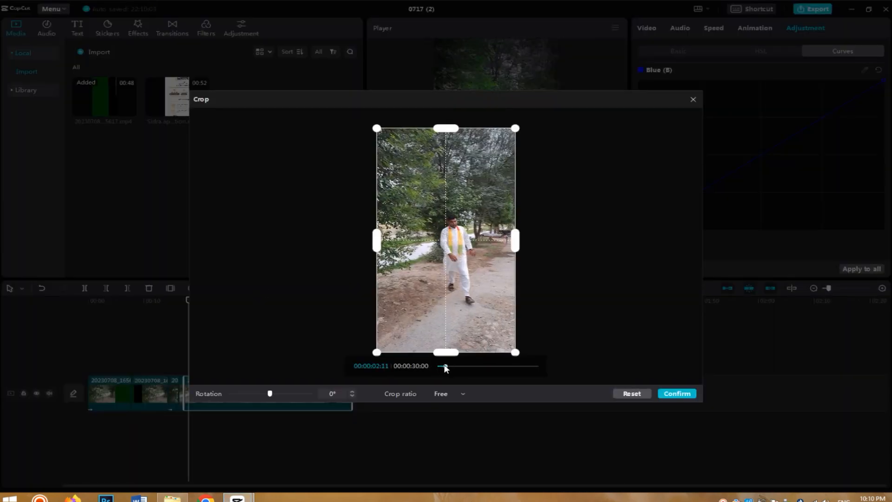
drag(440, 366, 431, 369)
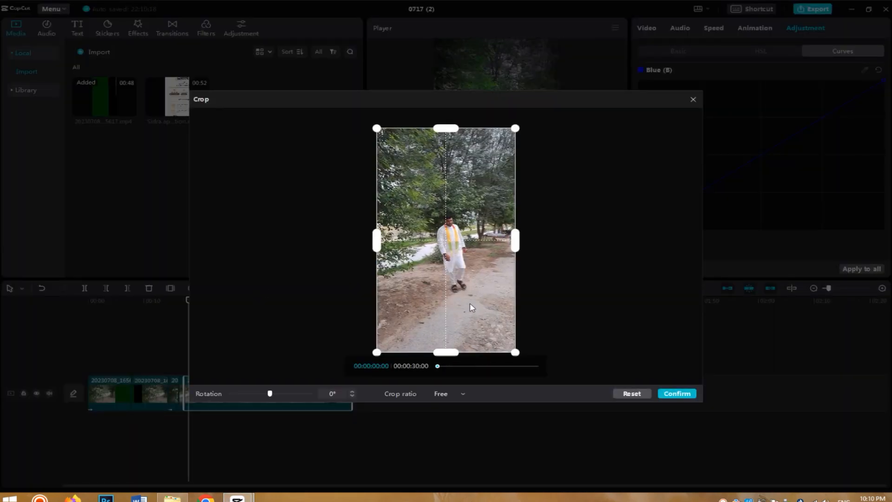
drag(514, 353, 488, 318)
drag(453, 279, 474, 304)
click(671, 393)
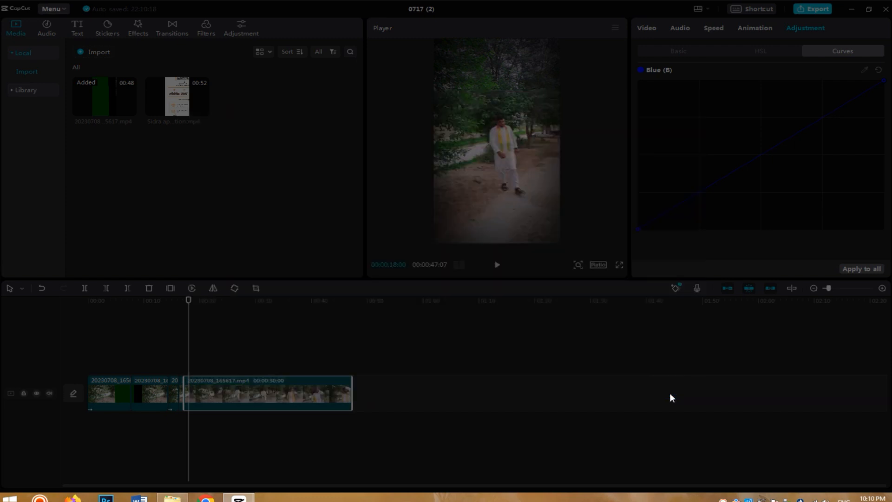
click(497, 265)
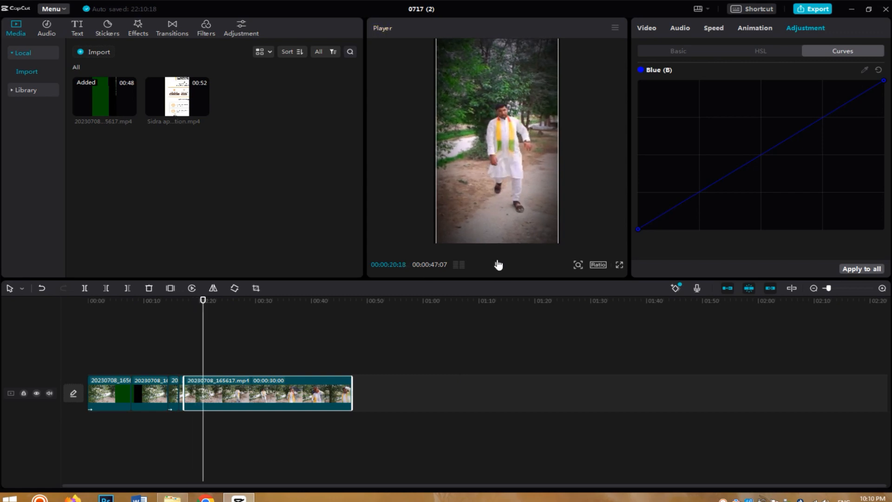
click(497, 264)
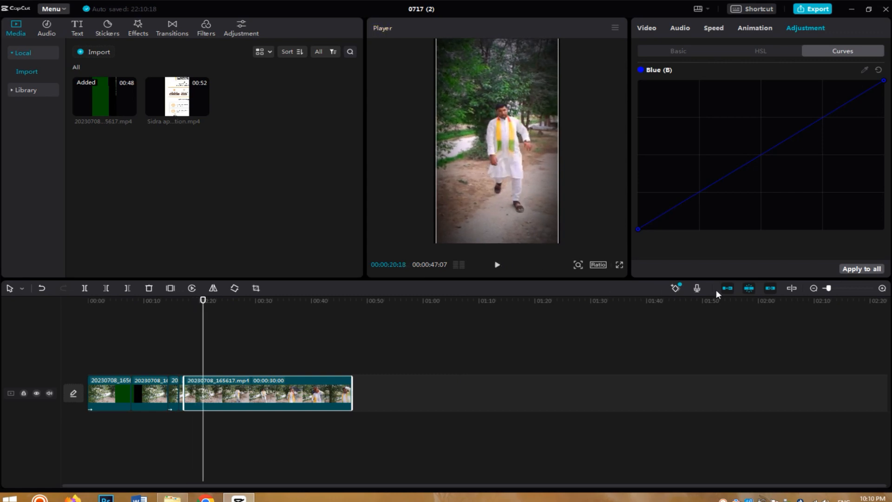
Apply automatic face retouching to the last segment, with Smooth 20 and Brighten 18.
click(676, 285)
click(677, 287)
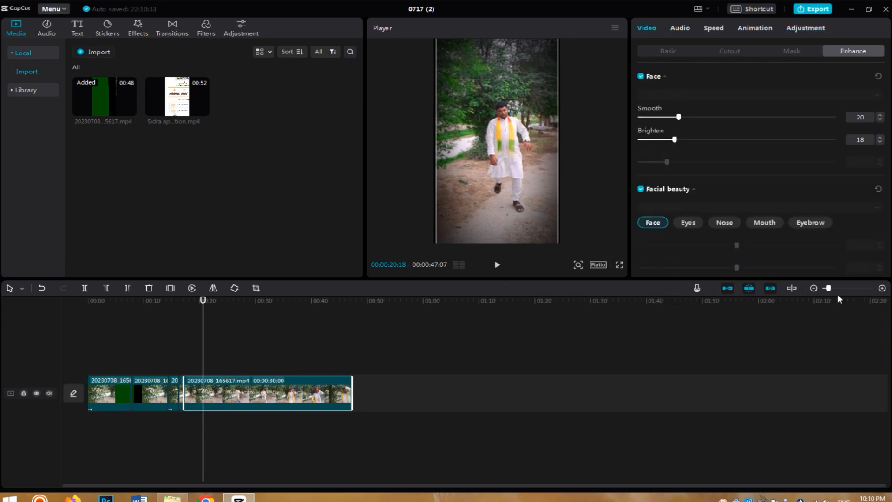
click(51, 8)
click(788, 20)
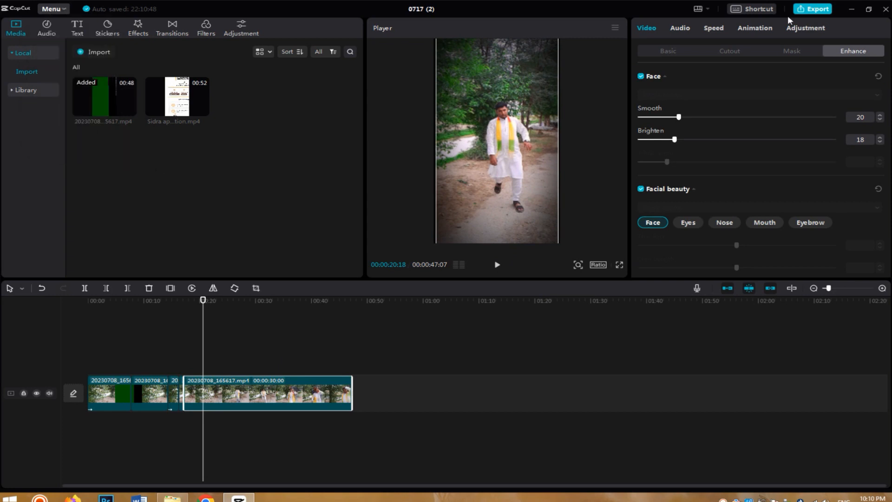
Export the video at 480P with a person's first name as its title, and close the sharing dialog without publishing.
click(817, 8)
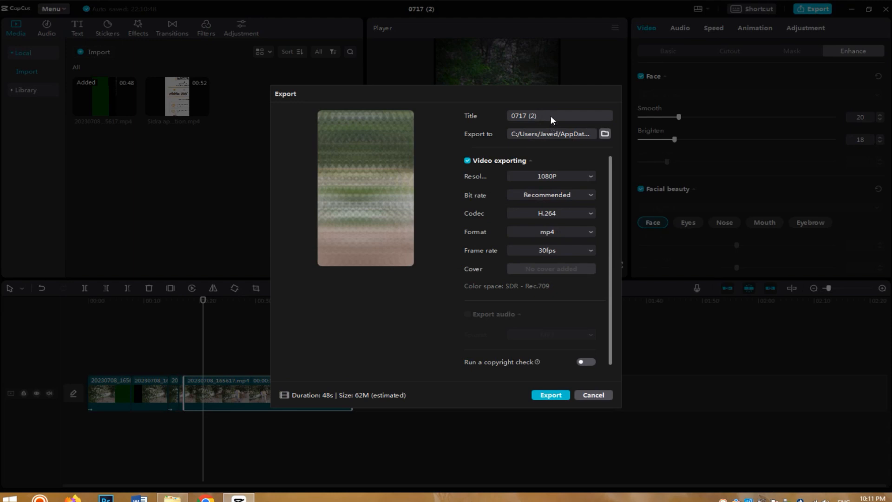
drag(551, 115, 478, 115)
text(ajmal)
click(537, 180)
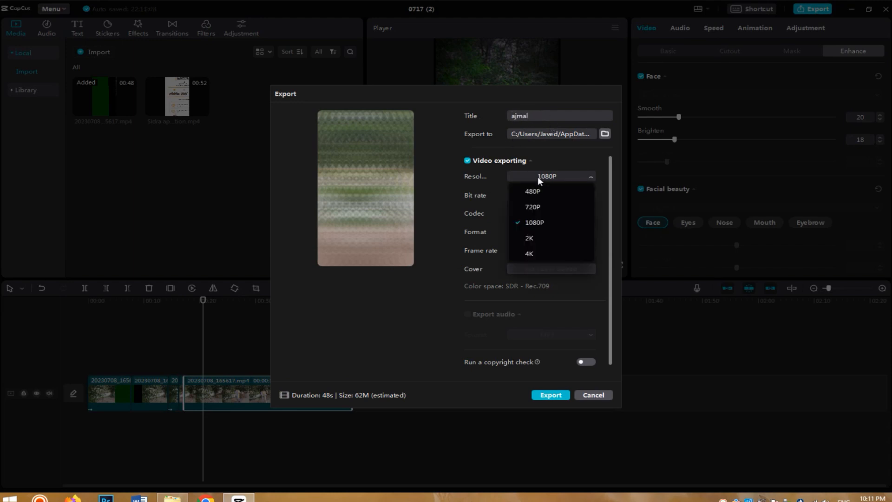
click(546, 189)
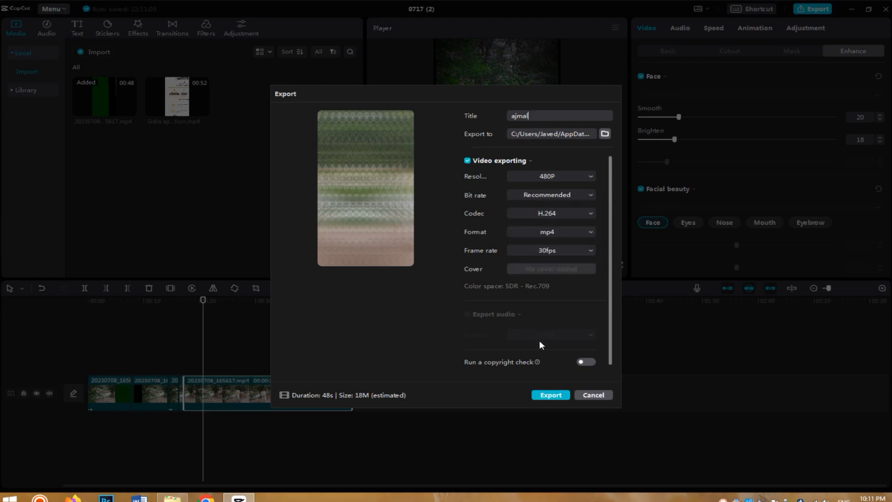
click(546, 395)
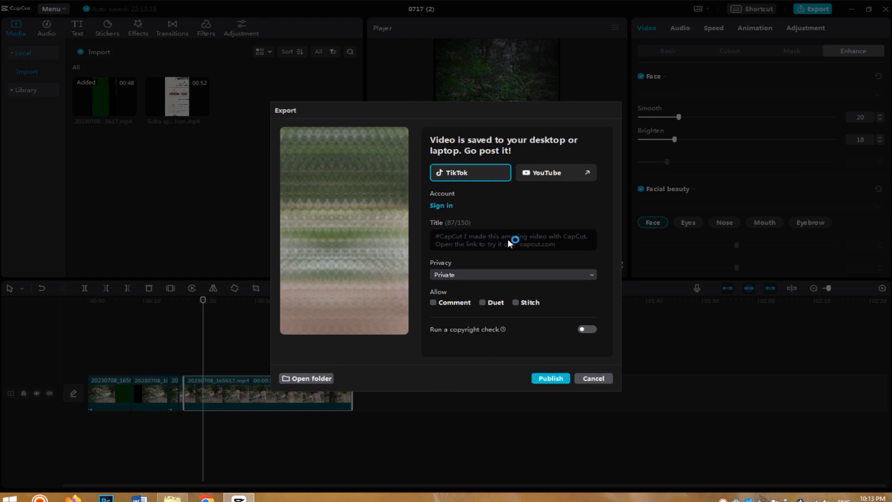
click(464, 274)
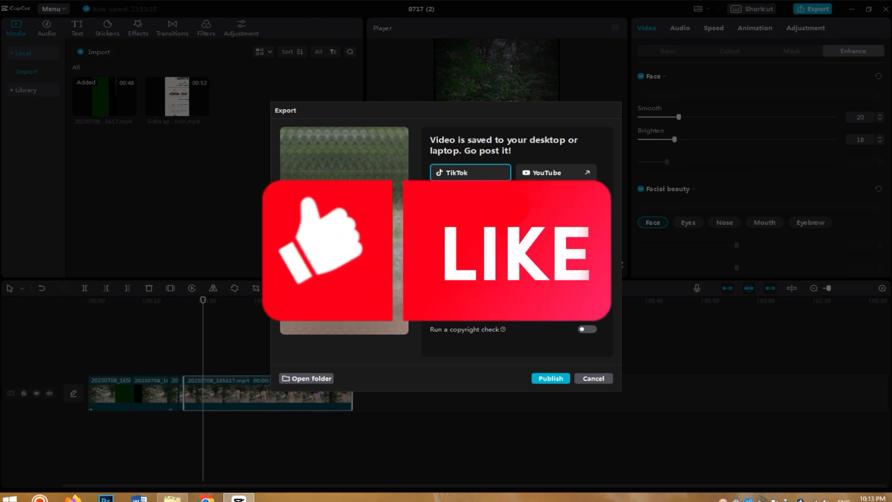
click(590, 378)
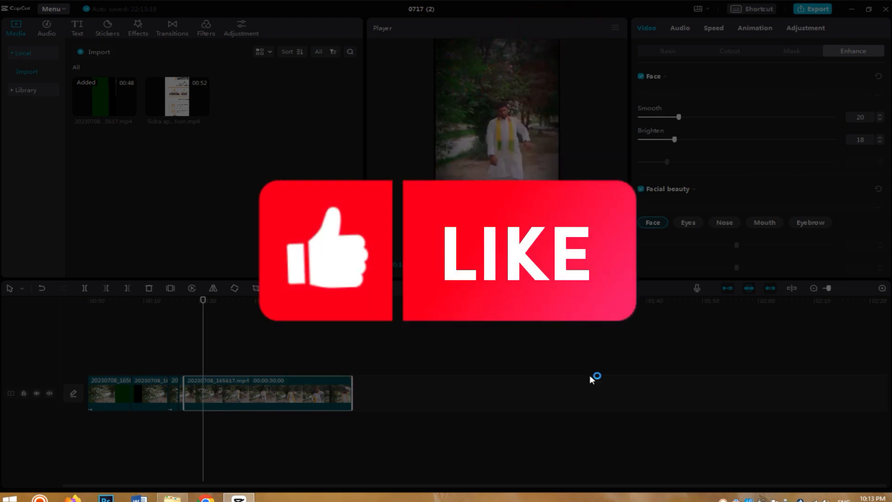